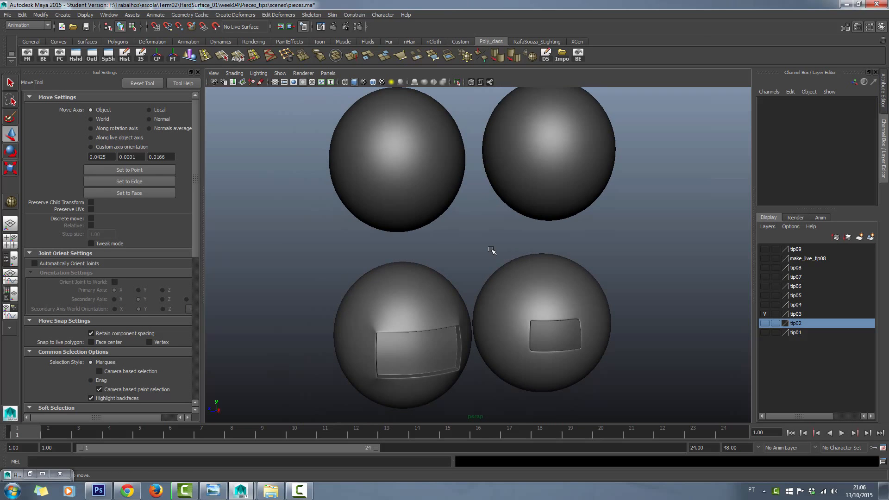
# - Examine the two lower spheres with rectangular recesses from several angles
pyautogui.keyDown('alt'); pyautogui.moveTo(492, 251); pyautogui.dragTo(440, 251); pyautogui.keyUp('alt')
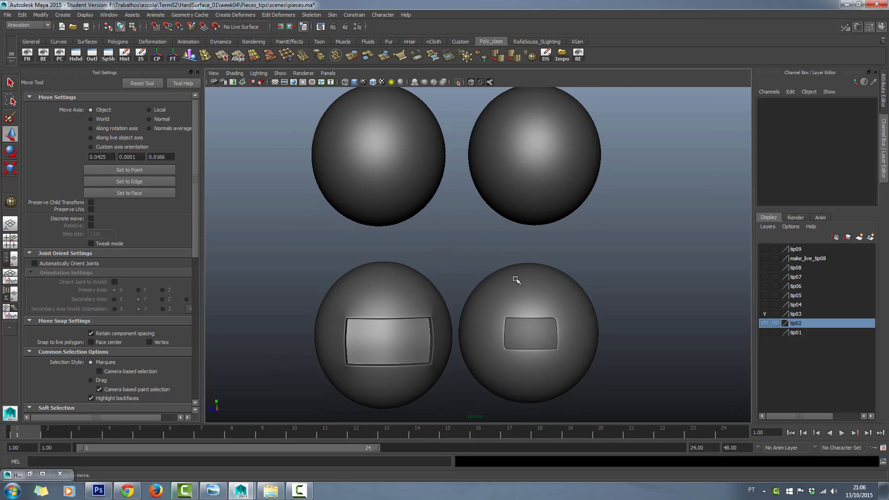
pyautogui.keyDown('alt'); pyautogui.moveTo(632, 341); pyautogui.dragTo(641, 237, button='middle'); pyautogui.keyUp('alt')
pyautogui.scroll(2, 642, 237)
pyautogui.keyDown('alt'); pyautogui.moveTo(456, 259); pyautogui.dragTo(498, 268); pyautogui.keyUp('alt')
pyautogui.scroll(-1, 238, 155)
# - Select the lower sphere with the larger rectangular recess and examine its wireframe and shading around the recess edges
pyautogui.click(324, 254)
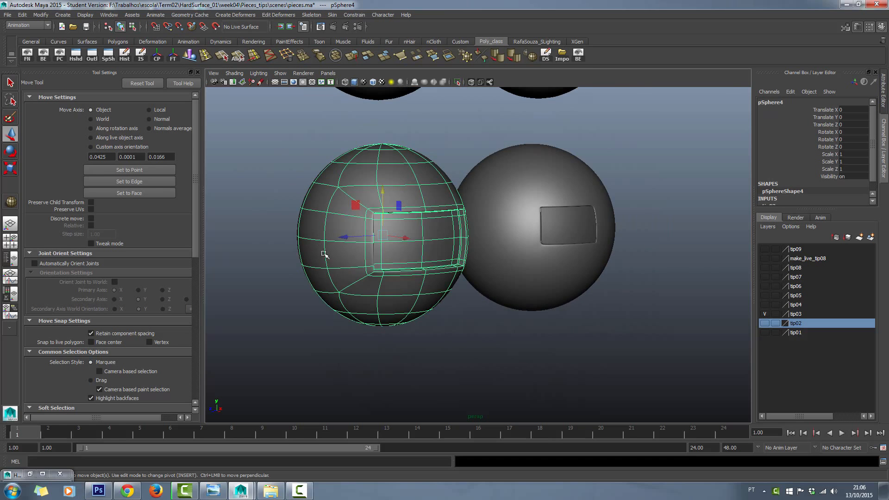
pyautogui.keyDown('alt'); pyautogui.moveTo(326, 270); pyautogui.dragTo(470, 294, button='middle'); pyautogui.keyUp('alt')
pyautogui.scroll(2, 469, 293)
pyautogui.keyDown('alt'); pyautogui.moveTo(385, 283); pyautogui.dragTo(334, 281); pyautogui.keyUp('alt')
pyautogui.click(353, 221)
pyautogui.moveTo(376, 152); pyautogui.dragTo(462, 197)
pyautogui.keyDown('alt'); pyautogui.moveTo(416, 256); pyautogui.dragTo(523, 296); pyautogui.keyUp('alt')
pyautogui.keyDown('alt'); pyautogui.moveTo(353, 214); pyautogui.dragTo(506, 238); pyautogui.keyUp('alt')
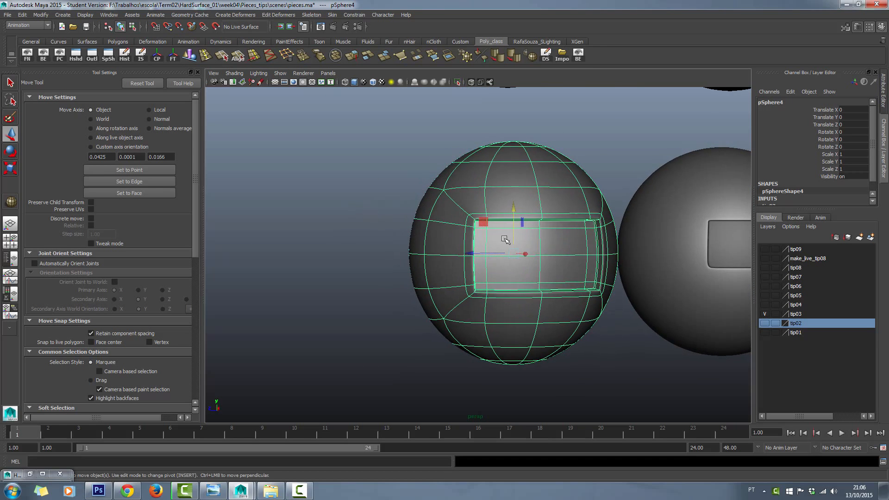
pyautogui.click(363, 246)
pyautogui.keyDown('alt'); pyautogui.moveTo(363, 246); pyautogui.dragTo(481, 272); pyautogui.keyUp('alt')
pyautogui.moveTo(349, 141); pyautogui.dragTo(415, 176)
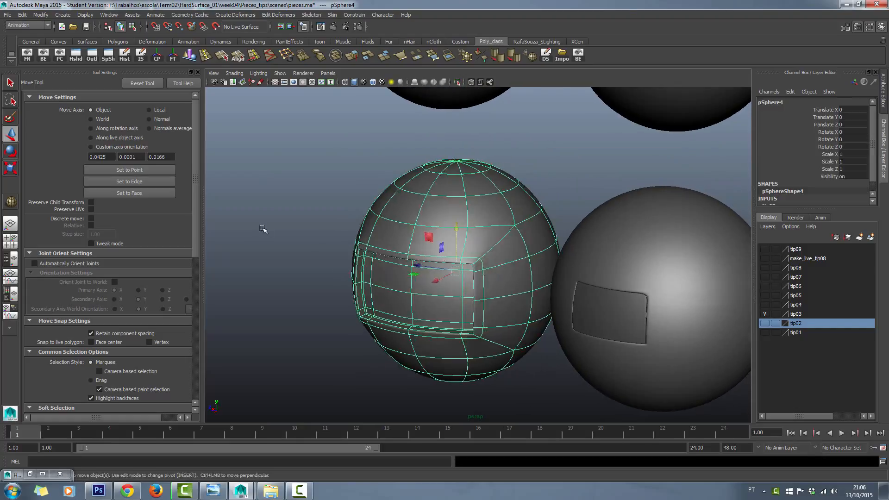
pyautogui.click(260, 229)
pyautogui.keyDown('alt'); pyautogui.moveTo(259, 228); pyautogui.dragTo(318, 264); pyautogui.keyUp('alt')
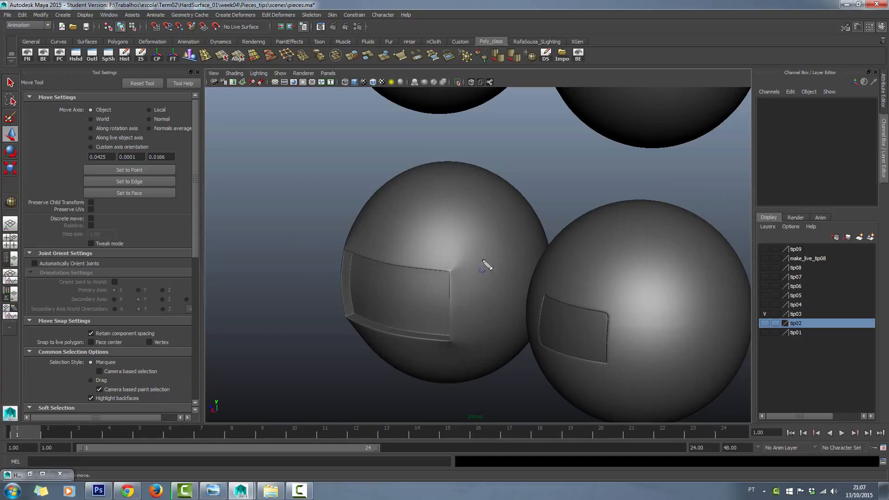
# - Isolate the sphere with the larger recess and display it unsmoothed to study its low-poly outline
pyautogui.click(504, 351)
pyautogui.hotkey('ctrl', '1')
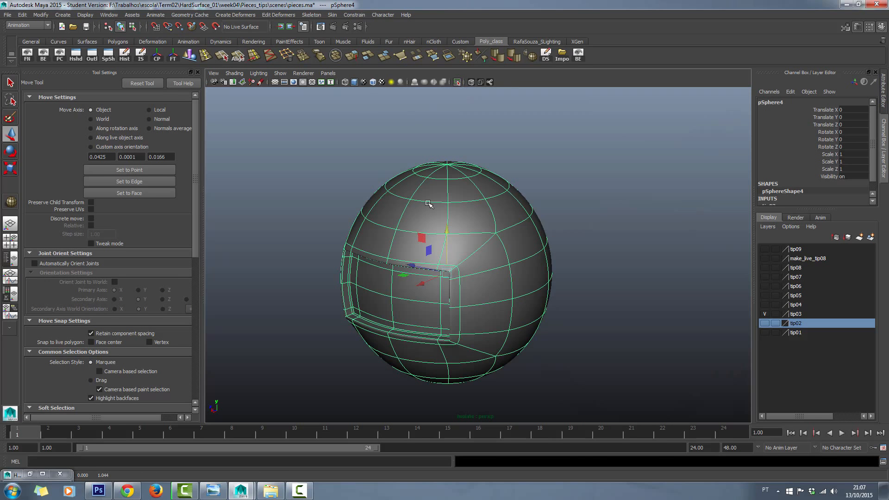
pyautogui.press('1')
pyautogui.keyDown('alt'); pyautogui.moveTo(296, 221); pyautogui.dragTo(485, 262); pyautogui.keyUp('alt')
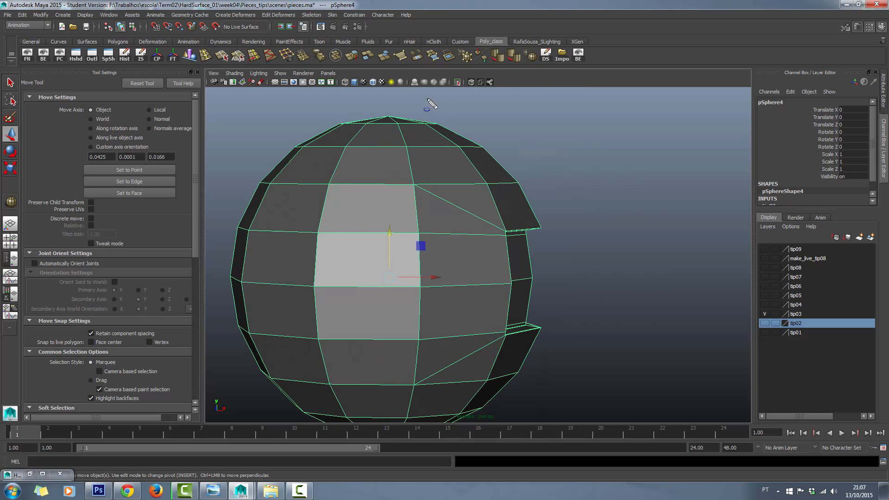
pyautogui.moveTo(218, 116); pyautogui.dragTo(554, 427)
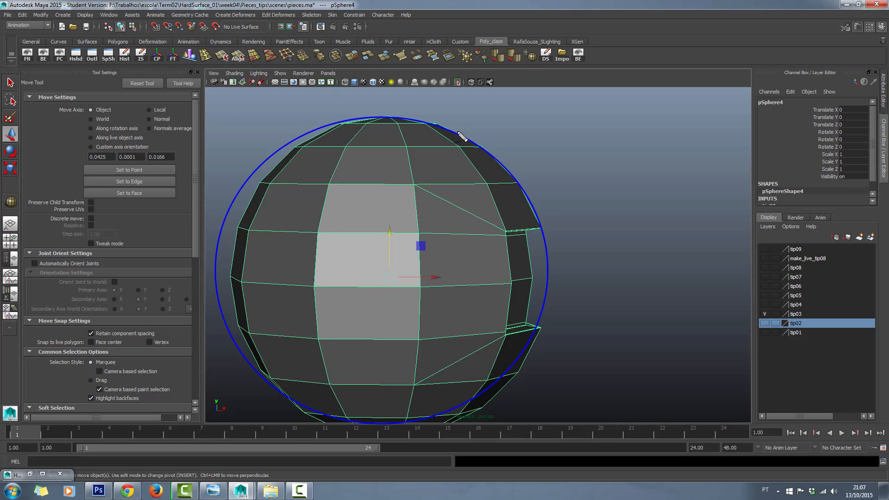
pyautogui.moveTo(430, 122)
pyautogui.mouseDown()
pyautogui.moveTo(516, 188)
pyautogui.moveTo(554, 301)
pyautogui.moveTo(474, 425)
pyautogui.mouseUp()
pyautogui.press('Escape')
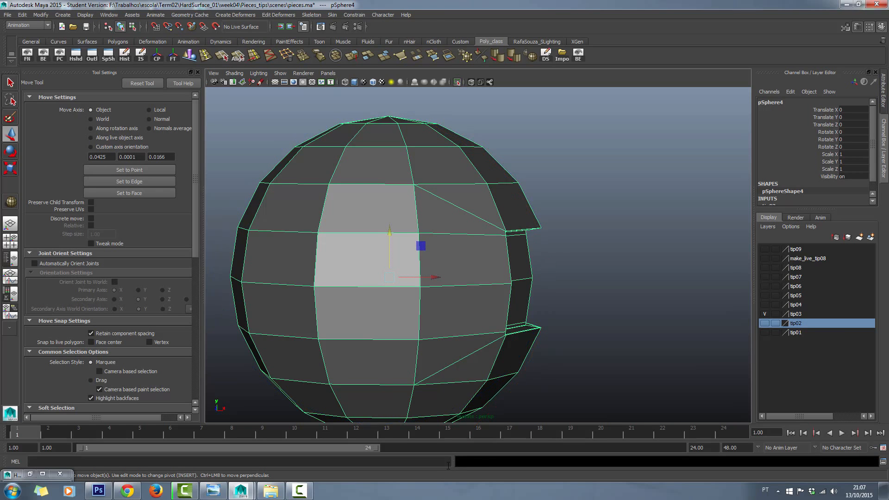
# - Display the smoothed sphere with its low-poly cage overlaid and examine the side profile at the recess
pyautogui.keyDown('alt'); pyautogui.moveTo(470, 270); pyautogui.dragTo(482, 264); pyautogui.keyUp('alt')
pyautogui.press('3')
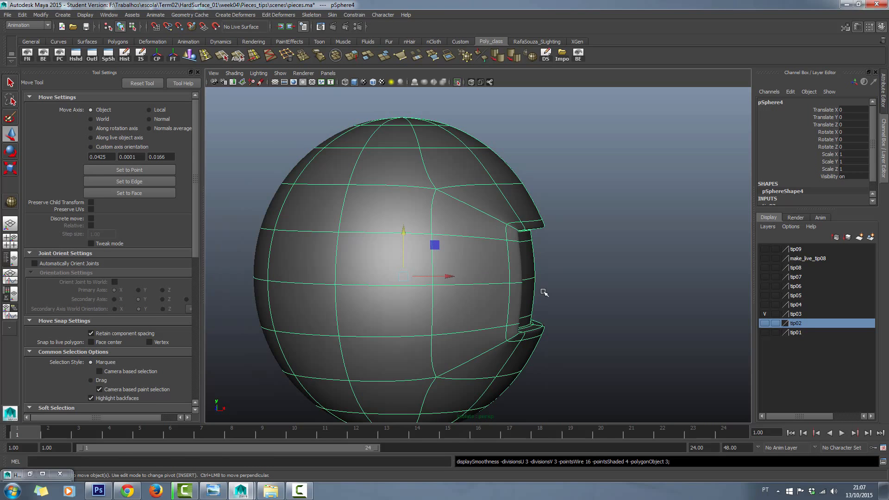
pyautogui.keyDown('alt'); pyautogui.moveTo(544, 293); pyautogui.dragTo(535, 290); pyautogui.keyUp('alt')
pyautogui.press('2')
pyautogui.keyDown('alt'); pyautogui.moveTo(569, 296); pyautogui.dragTo(561, 274, button='middle'); pyautogui.keyUp('alt')
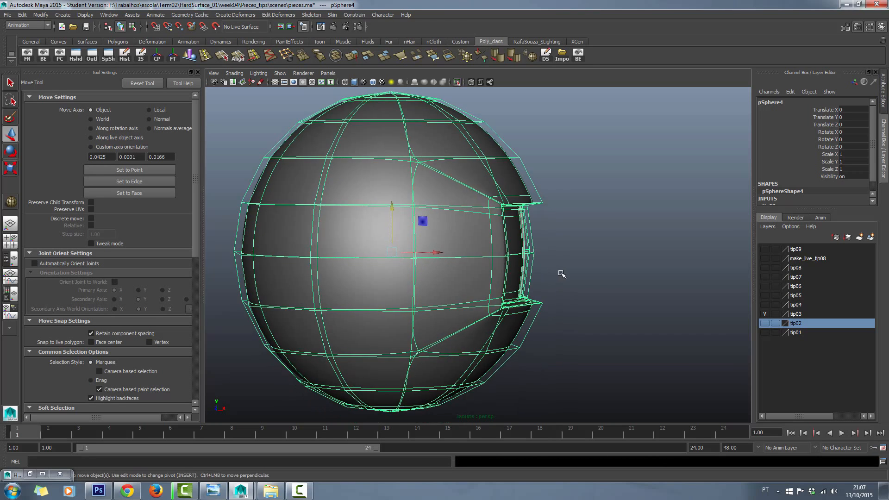
pyautogui.moveTo(562, 273)
pyautogui.keyDown('alt'); pyautogui.mouseDown()
pyautogui.moveTo(582, 276)
pyautogui.moveTo(562, 273)
pyautogui.mouseUp(); pyautogui.keyUp('alt')
pyautogui.keyDown('alt'); pyautogui.moveTo(586, 242); pyautogui.dragTo(546, 176); pyautogui.keyUp('alt')
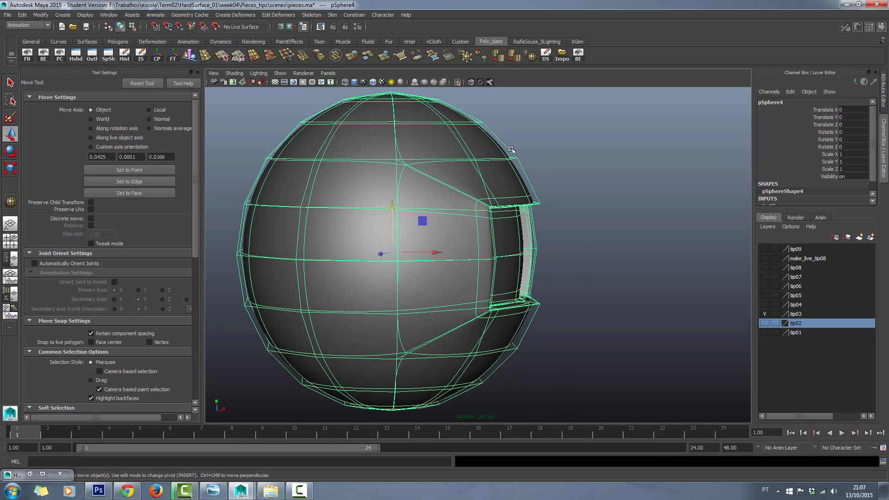
pyautogui.keyDown('alt'); pyautogui.moveTo(517, 148); pyautogui.dragTo(523, 143); pyautogui.keyUp('alt')
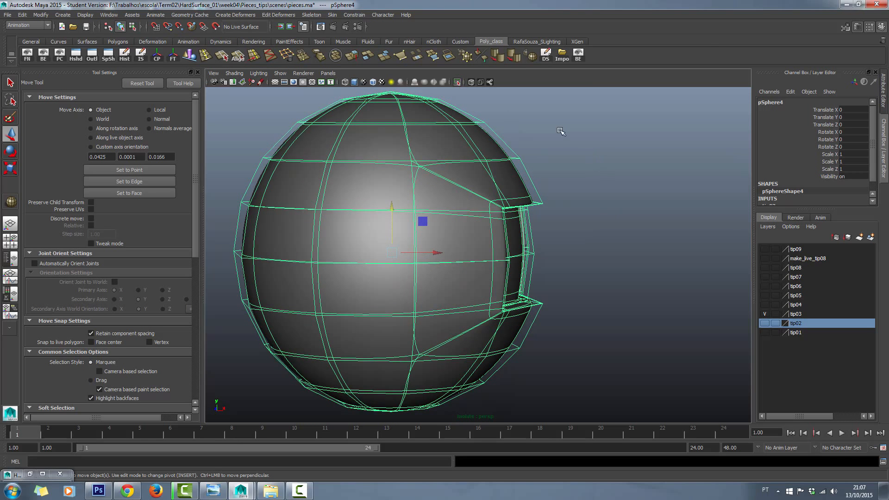
pyautogui.keyDown('alt'); pyautogui.moveTo(608, 246); pyautogui.dragTo(627, 268, button='middle'); pyautogui.keyUp('alt')
pyautogui.scroll(4, 627, 268)
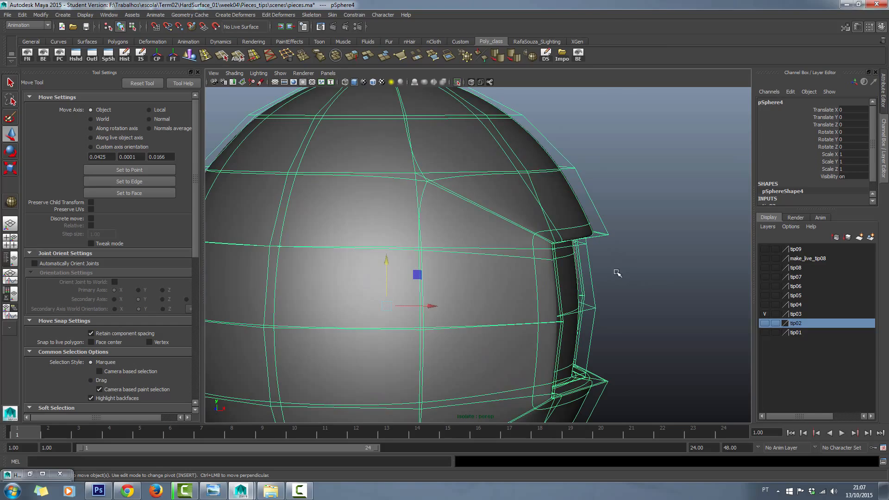
pyautogui.keyDown('alt'); pyautogui.moveTo(617, 273); pyautogui.dragTo(499, 346); pyautogui.keyUp('alt')
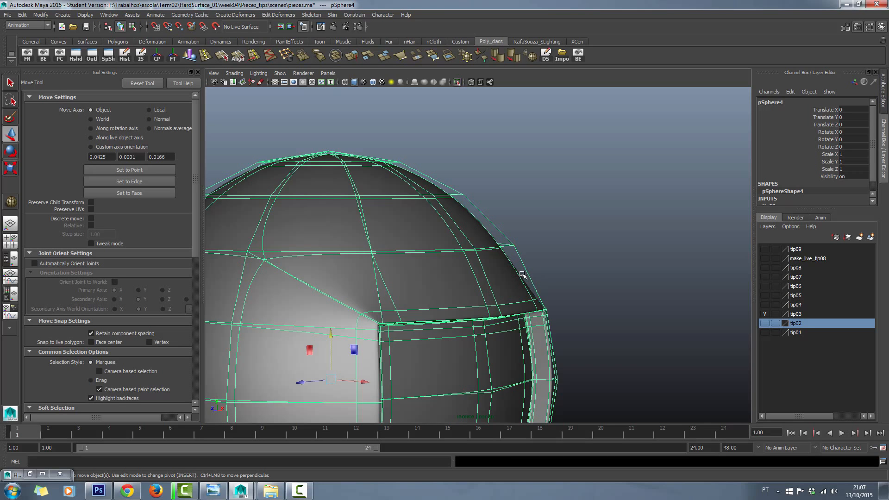
# - Compare the sphere's unsmoothed, smoothed and cage-plus-smooth displays around the recess's upper edge
pyautogui.press('1')
pyautogui.press('2')
pyautogui.press('1')
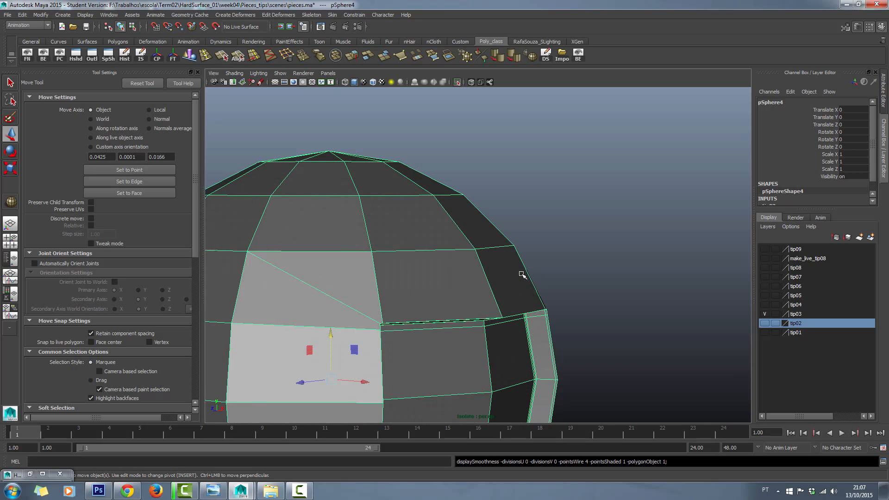
pyautogui.press('2')
pyautogui.press('1')
pyautogui.press('3')
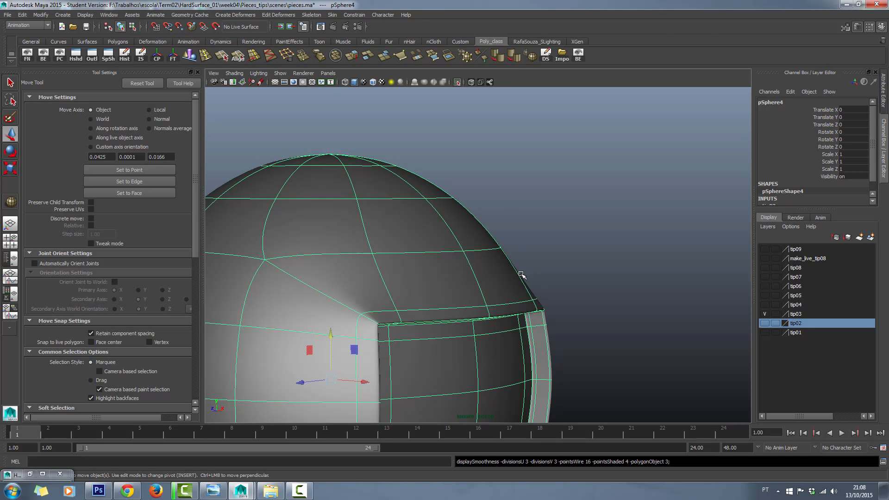
pyautogui.press('1')
pyautogui.press('3')
pyautogui.press('1')
pyautogui.press('3')
pyautogui.press('1')
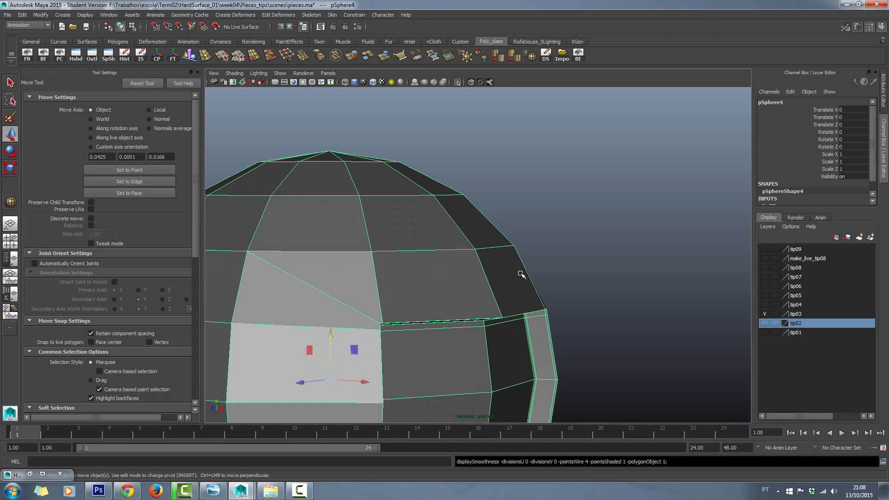
pyautogui.press('2')
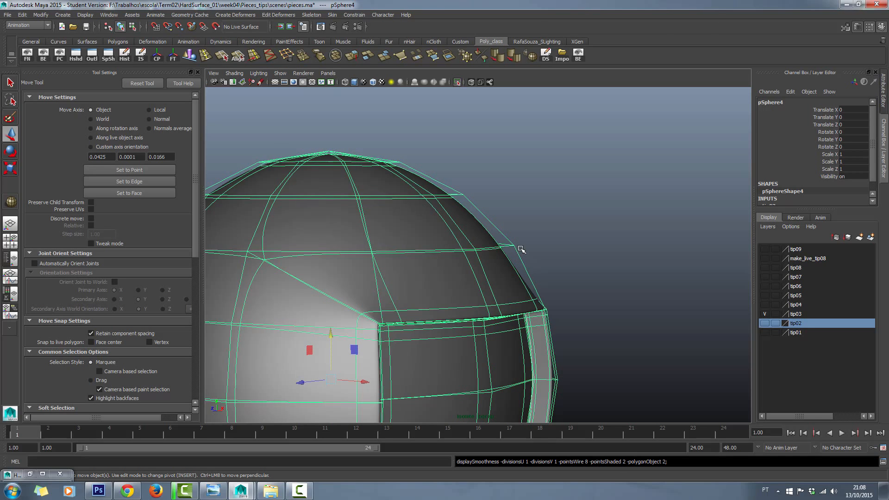
# - Examine the cage vertices against the smoothed surface at the recess's upper corner and on the outline above it
pyautogui.moveTo(511, 240)
pyautogui.mouseDown()
pyautogui.moveTo(524, 250)
pyautogui.moveTo(503, 258)
pyautogui.mouseUp()
pyautogui.moveTo(514, 289)
pyautogui.keyDown('alt'); pyautogui.mouseDown()
pyautogui.moveTo(528, 278)
pyautogui.moveTo(491, 301)
pyautogui.moveTo(476, 271)
pyautogui.moveTo(484, 280)
pyautogui.moveTo(397, 276)
pyautogui.moveTo(476, 262)
pyautogui.moveTo(496, 291)
pyautogui.moveTo(543, 300)
pyautogui.moveTo(422, 302)
pyautogui.moveTo(399, 315)
pyautogui.moveTo(370, 308)
pyautogui.mouseUp(); pyautogui.keyUp('alt')
pyautogui.scroll(6, 520, 313)
pyautogui.keyDown('alt'); pyautogui.moveTo(421, 307); pyautogui.dragTo(325, 319, button='middle'); pyautogui.keyUp('alt')
pyautogui.scroll(-2, 326, 319)
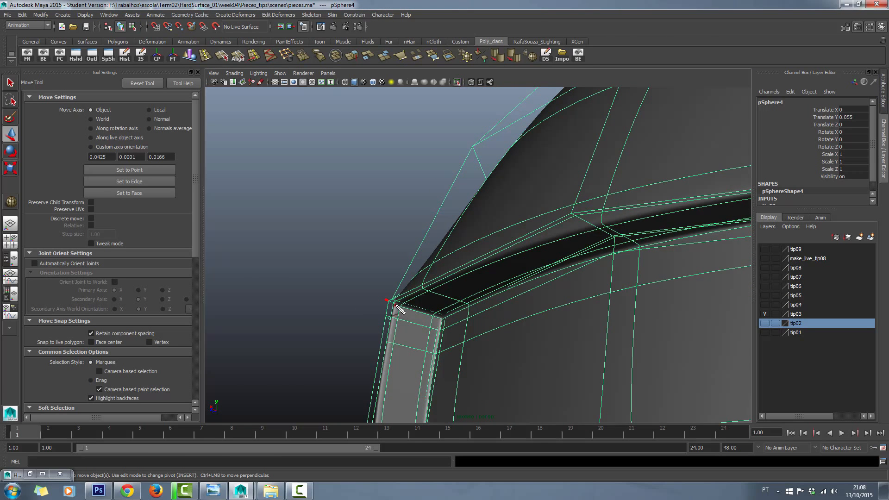
pyautogui.moveTo(473, 158)
pyautogui.mouseDown()
pyautogui.moveTo(481, 147)
pyautogui.moveTo(491, 173)
pyautogui.mouseUp()
pyautogui.moveTo(396, 309); pyautogui.dragTo(405, 305)
pyautogui.moveTo(471, 192)
pyautogui.mouseDown()
pyautogui.moveTo(543, 107)
pyautogui.moveTo(570, 125)
pyautogui.mouseUp()
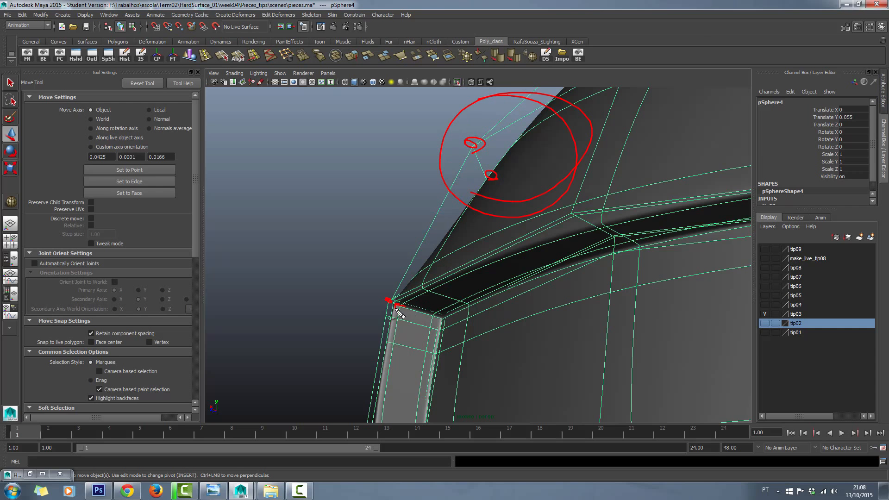
pyautogui.moveTo(398, 317)
pyautogui.mouseDown()
pyautogui.moveTo(374, 299)
pyautogui.moveTo(408, 291)
pyautogui.mouseUp()
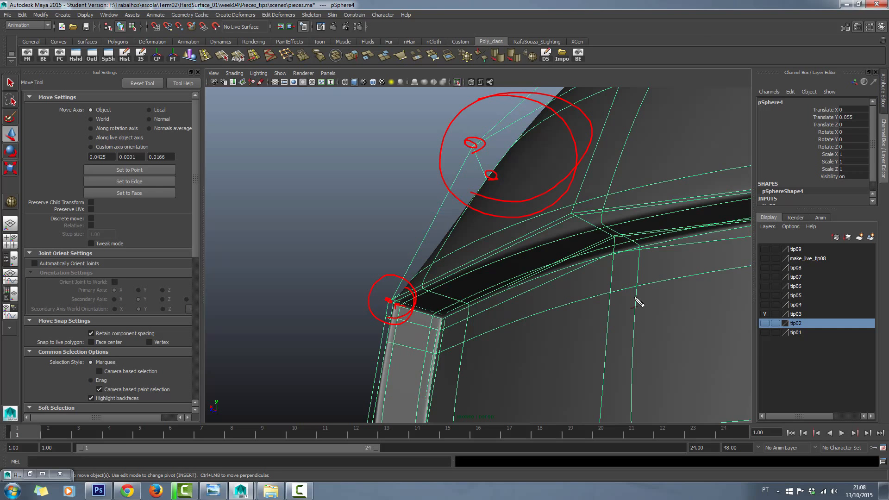
pyautogui.press('Escape')
# - Inspect the support edges at the recess corner up close, along with the cage around the whole sphere
pyautogui.keyDown('ctrl'); pyautogui.keyDown('alt'); pyautogui.moveTo(627, 296); pyautogui.dragTo(465, 224); pyautogui.keyUp('alt'); pyautogui.keyUp('ctrl')
pyautogui.keyDown('ctrl'); pyautogui.keyDown('alt'); pyautogui.moveTo(423, 266); pyautogui.dragTo(513, 284); pyautogui.keyUp('alt'); pyautogui.keyUp('ctrl')
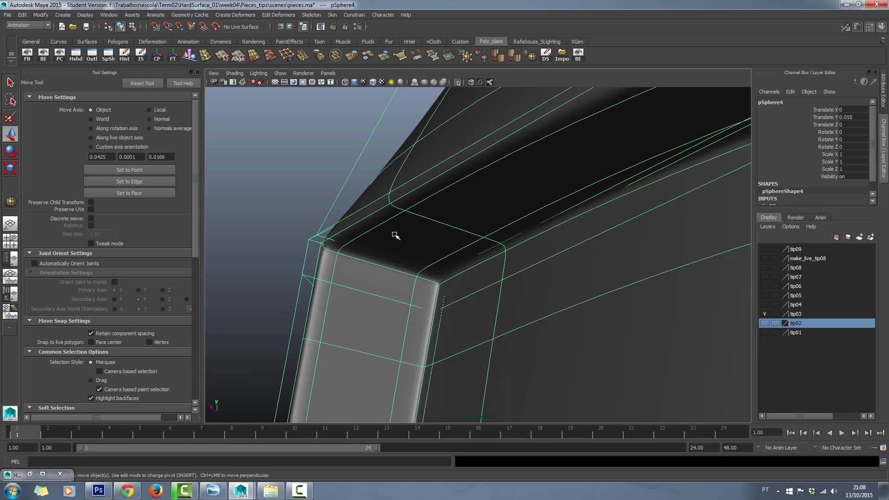
pyautogui.scroll(-6, 392, 234)
pyautogui.keyDown('ctrl'); pyautogui.keyDown('alt'); pyautogui.moveTo(398, 266); pyautogui.dragTo(463, 291); pyautogui.keyUp('alt'); pyautogui.keyUp('ctrl')
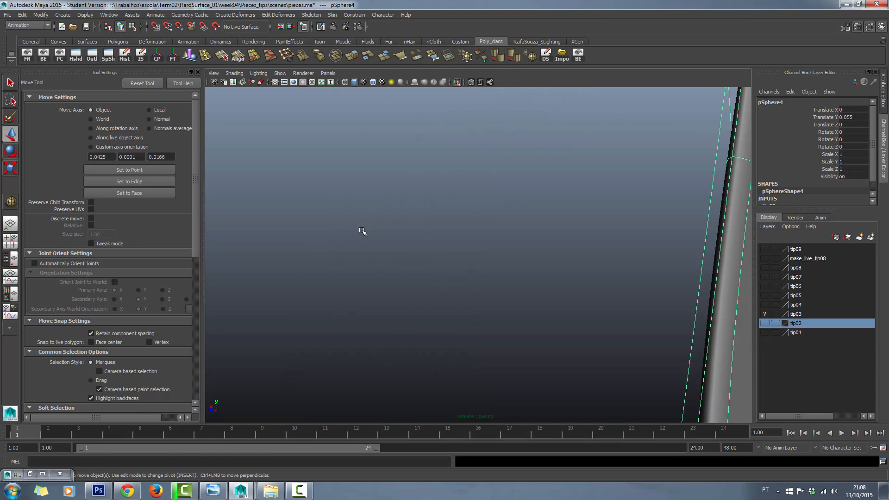
pyautogui.scroll(-8, 371, 231)
pyautogui.press('r')
pyautogui.scroll(-3, 373, 230)
pyautogui.scroll(3, 370, 253)
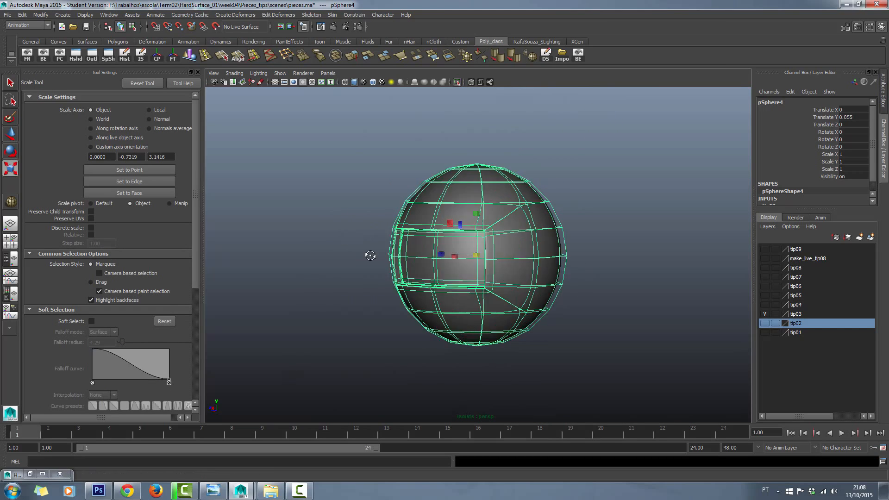
pyautogui.keyDown('alt'); pyautogui.moveTo(370, 256); pyautogui.dragTo(509, 257); pyautogui.keyUp('alt')
pyautogui.scroll(5, 524, 260)
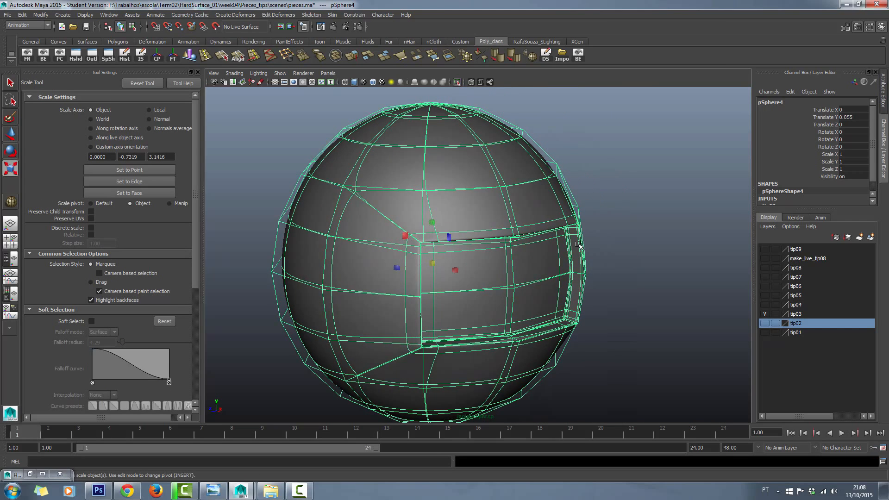
# - Display the sphere unsmoothed and examine the edge flow around the recess from the front and sides
pyautogui.press('1')
pyautogui.keyDown('alt'); pyautogui.moveTo(577, 249); pyautogui.dragTo(546, 210); pyautogui.keyUp('alt')
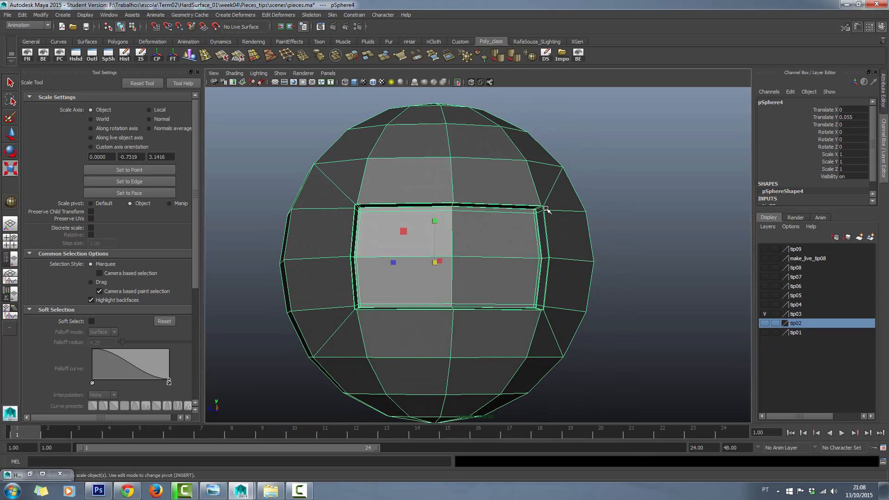
pyautogui.keyDown('alt'); pyautogui.moveTo(631, 271); pyautogui.dragTo(606, 286); pyautogui.keyUp('alt')
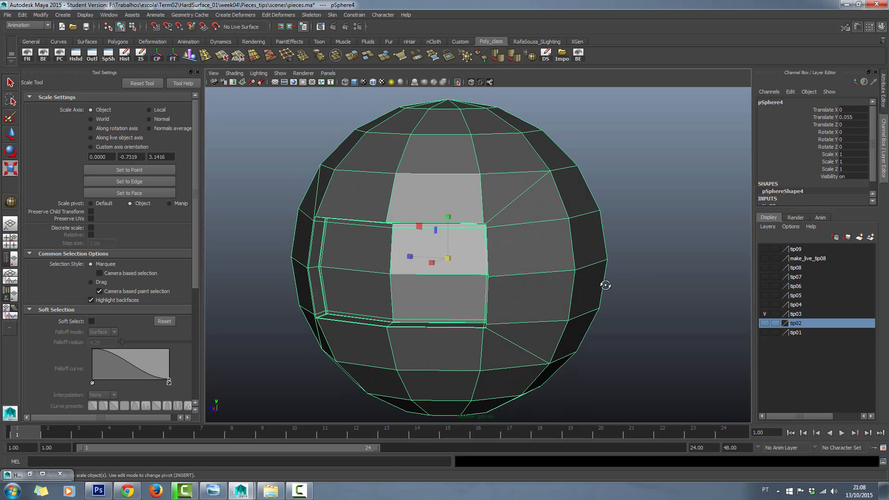
pyautogui.keyDown('alt'); pyautogui.moveTo(479, 262); pyautogui.dragTo(520, 278); pyautogui.keyUp('alt')
pyautogui.scroll(4, 520, 273)
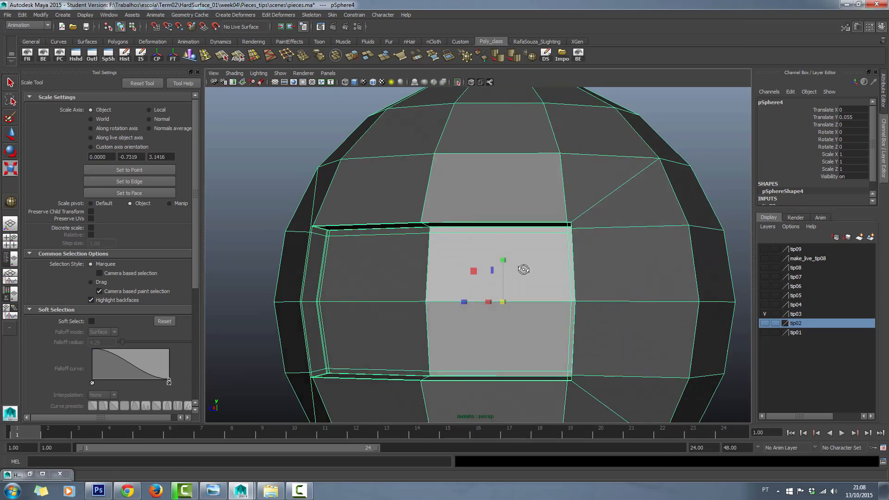
# - Display the sphere fully smoothed without its cage, deselect it and show its side profile
pyautogui.scroll(-3, 520, 264)
pyautogui.press('3')
pyautogui.scroll(-4, 520, 264)
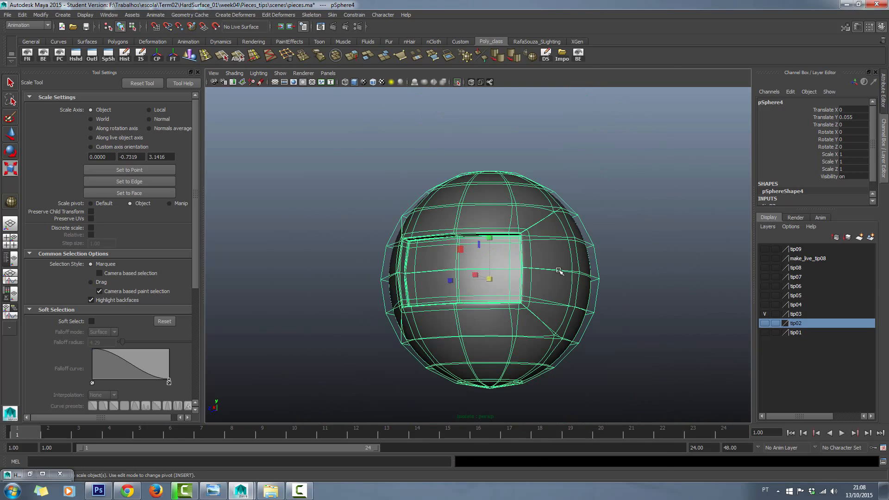
pyautogui.keyDown('alt'); pyautogui.moveTo(520, 264); pyautogui.dragTo(501, 205); pyautogui.keyUp('alt')
pyautogui.click(659, 297)
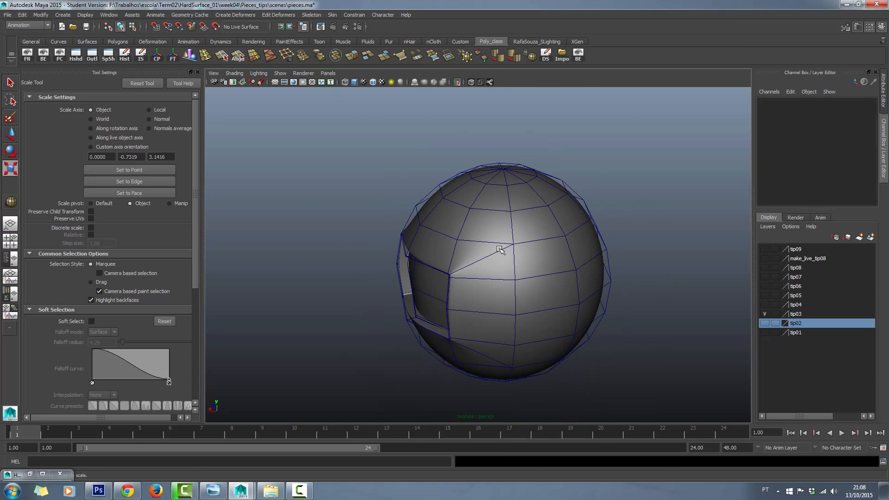
pyautogui.click(575, 308)
pyautogui.press('3')
pyautogui.click(641, 342)
pyautogui.keyDown('alt'); pyautogui.moveTo(641, 342); pyautogui.dragTo(488, 347); pyautogui.keyUp('alt')
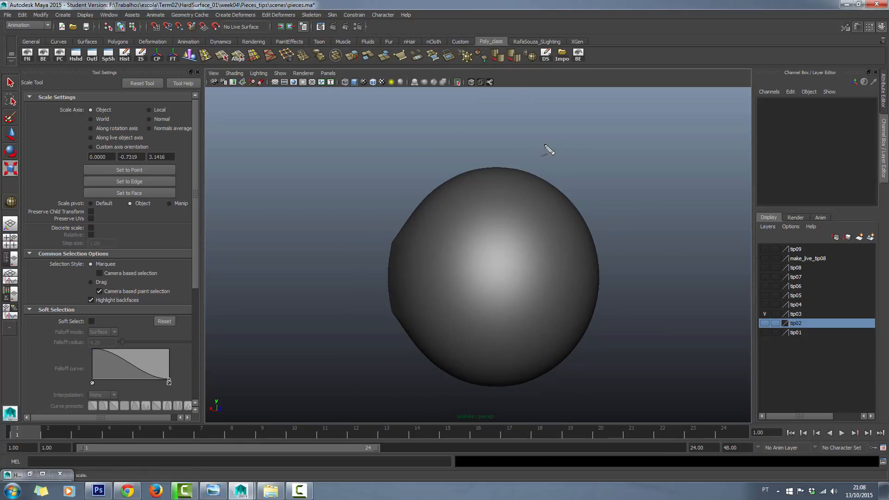
# - Compare the smoothed sphere's side silhouette with a true circle above, below and across the recess
pyautogui.moveTo(345, 147)
pyautogui.mouseDown()
pyautogui.moveTo(585, 324)
pyautogui.moveTo(453, 203)
pyautogui.mouseUp()
pyautogui.moveTo(578, 185)
pyautogui.mouseDown()
pyautogui.moveTo(389, 349)
pyautogui.moveTo(389, 382)
pyautogui.mouseUp()
pyautogui.moveTo(566, 163)
pyautogui.mouseDown()
pyautogui.moveTo(421, 367)
pyautogui.moveTo(432, 351)
pyautogui.moveTo(387, 390)
pyautogui.mouseUp()
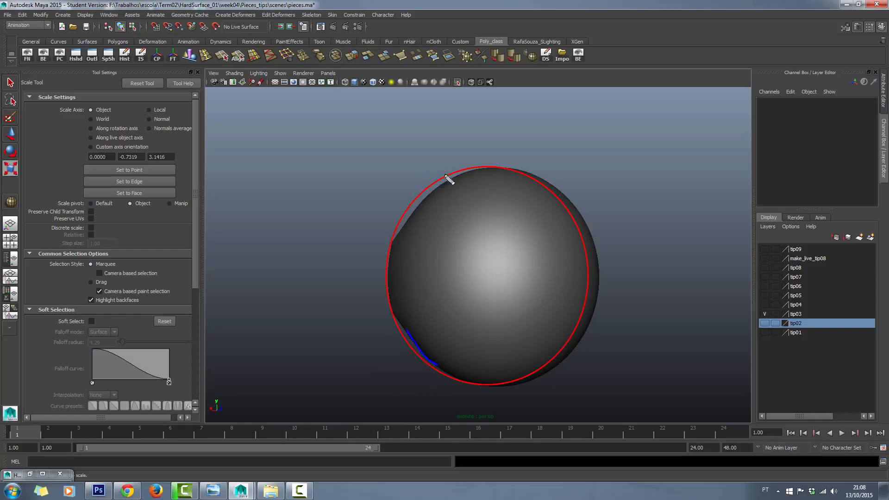
pyautogui.moveTo(447, 178); pyautogui.dragTo(417, 210)
pyautogui.moveTo(342, 215); pyautogui.dragTo(377, 237)
pyautogui.moveTo(352, 359); pyautogui.dragTo(386, 322)
pyautogui.moveTo(393, 318); pyautogui.dragTo(392, 244)
pyautogui.press('Escape')
# - Select the isolated sphere again with its recess facing the view
pyautogui.scroll(-6, 390, 238)
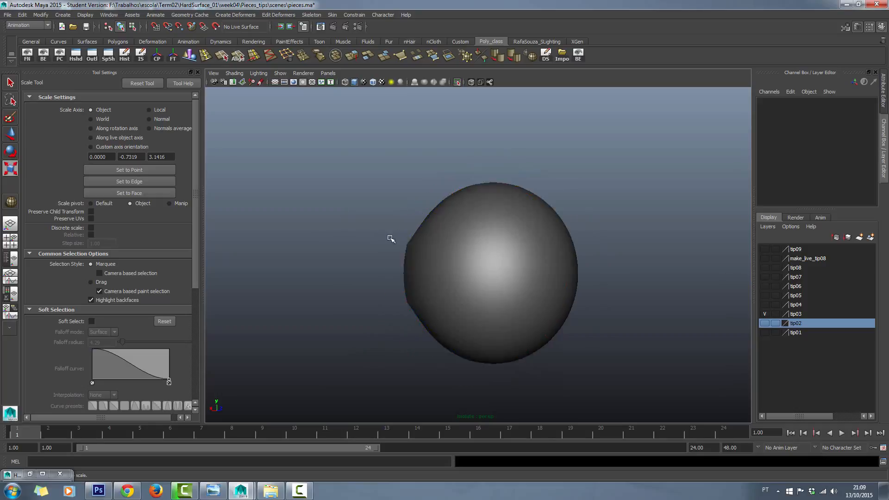
pyautogui.keyDown('alt'); pyautogui.moveTo(407, 278); pyautogui.dragTo(494, 274); pyautogui.keyUp('alt')
pyautogui.moveTo(556, 281); pyautogui.dragTo(489, 306)
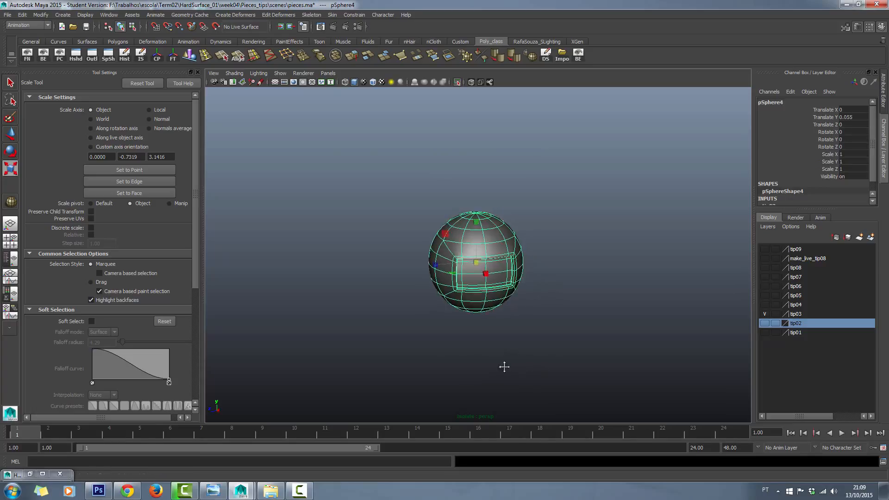
# - Deselect the isolated sphere and end its isolation to bring the other three spheres back
pyautogui.keyDown('alt'); pyautogui.moveTo(504, 365); pyautogui.dragTo(588, 355, button='right'); pyautogui.keyUp('alt')
pyautogui.keyDown('alt'); pyautogui.moveTo(588, 356); pyautogui.dragTo(502, 362, button='middle'); pyautogui.keyUp('alt')
pyautogui.keyDown('alt'); pyautogui.moveTo(502, 362); pyautogui.dragTo(546, 356); pyautogui.keyUp('alt')
pyautogui.click(556, 351)
pyautogui.hotkey('ctrl', '1')
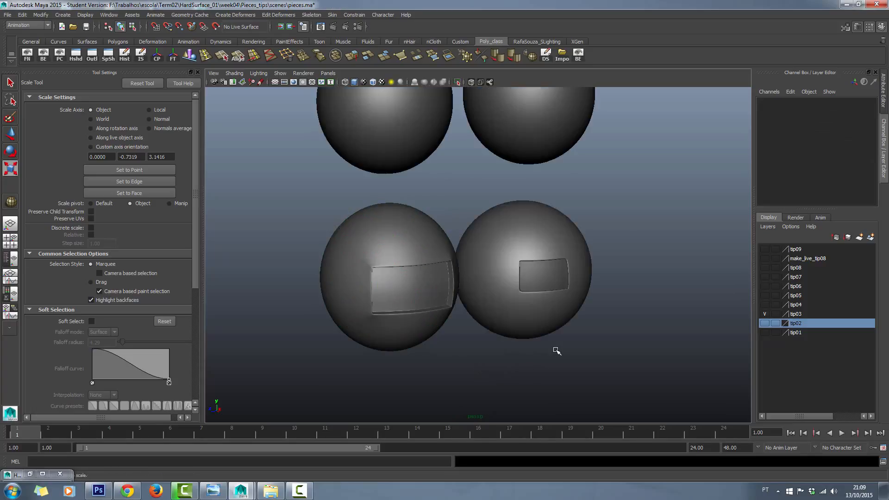
pyautogui.keyDown('alt'); pyautogui.moveTo(556, 350); pyautogui.dragTo(486, 307, button='right'); pyautogui.keyUp('alt')
pyautogui.keyDown('alt'); pyautogui.moveTo(486, 308); pyautogui.dragTo(486, 298); pyautogui.keyUp('alt')
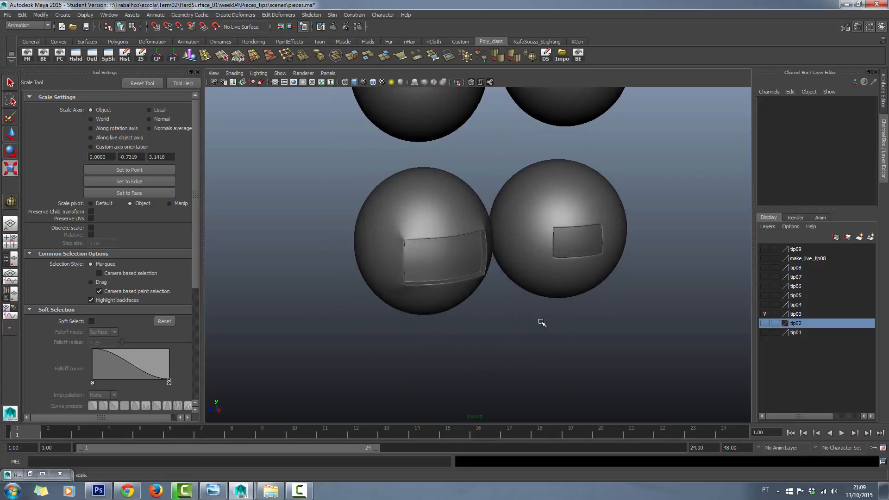
# - Select the dense sphere with the smaller recess and examine its wireframe up close
pyautogui.moveTo(540, 322); pyautogui.dragTo(503, 290)
pyautogui.press('f')
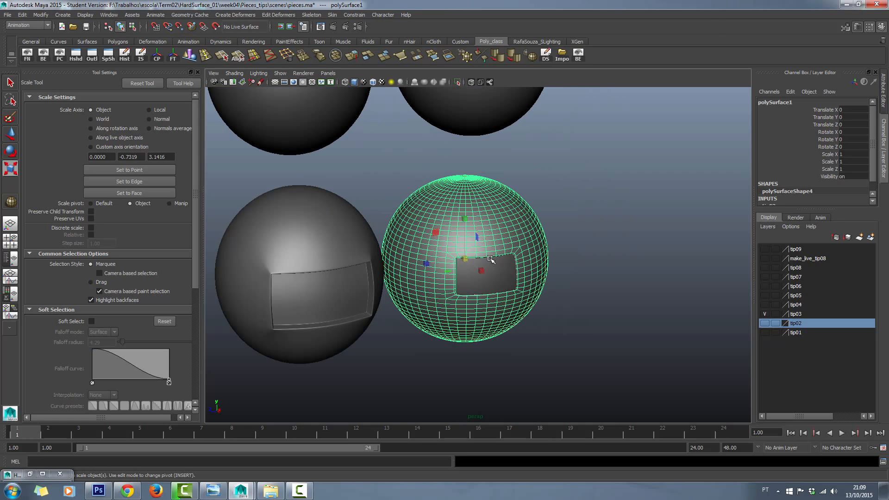
pyautogui.scroll(3, 466, 255)
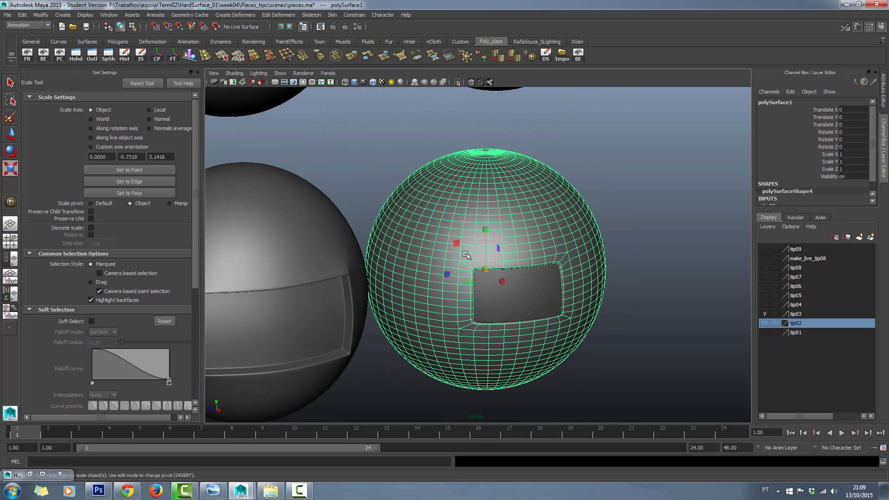
pyautogui.keyDown('alt'); pyautogui.moveTo(392, 314); pyautogui.dragTo(482, 262, button='middle'); pyautogui.keyUp('alt')
pyautogui.scroll(-2, 481, 262)
# - Select the low-poly sphere with the larger recess and display it unsmoothed around the recess corner
pyautogui.moveTo(449, 351); pyautogui.dragTo(383, 325)
pyautogui.scroll(-2, 382, 327)
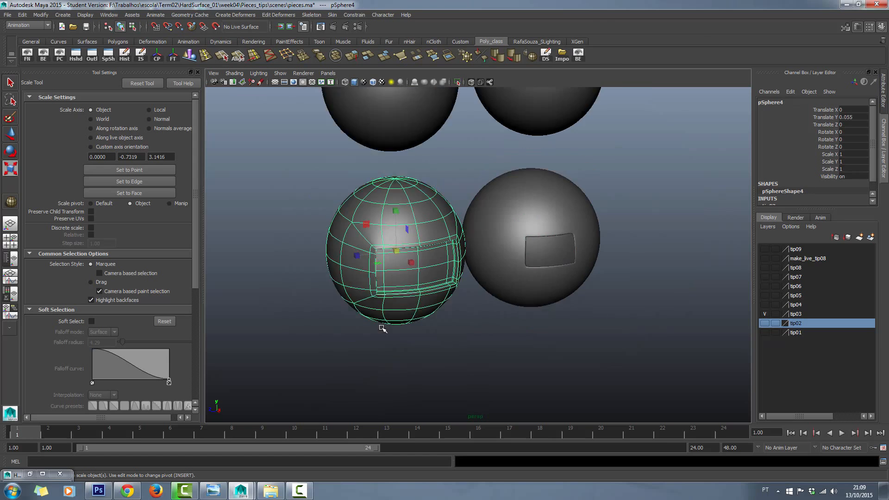
pyautogui.keyDown('alt'); pyautogui.moveTo(440, 329); pyautogui.dragTo(460, 342, button='middle'); pyautogui.keyUp('alt')
pyautogui.scroll(1, 461, 342)
pyautogui.scroll(2, 509, 297)
pyautogui.scroll(3, 531, 278)
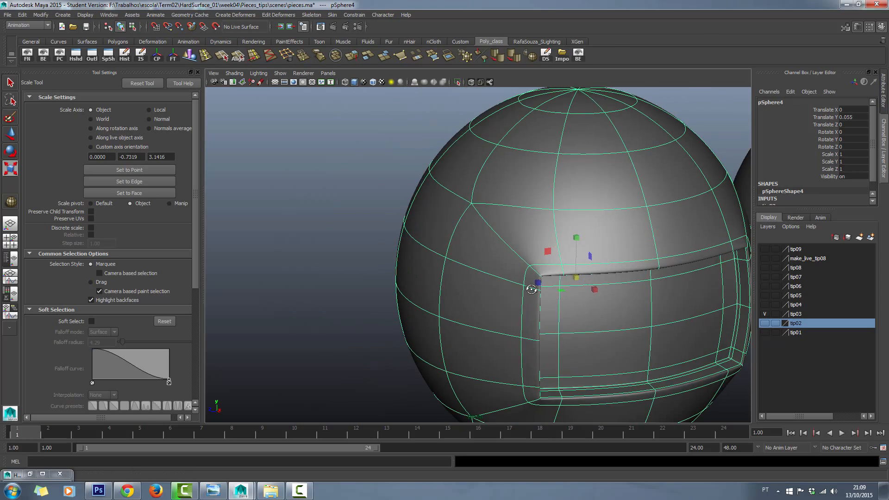
pyautogui.press('1')
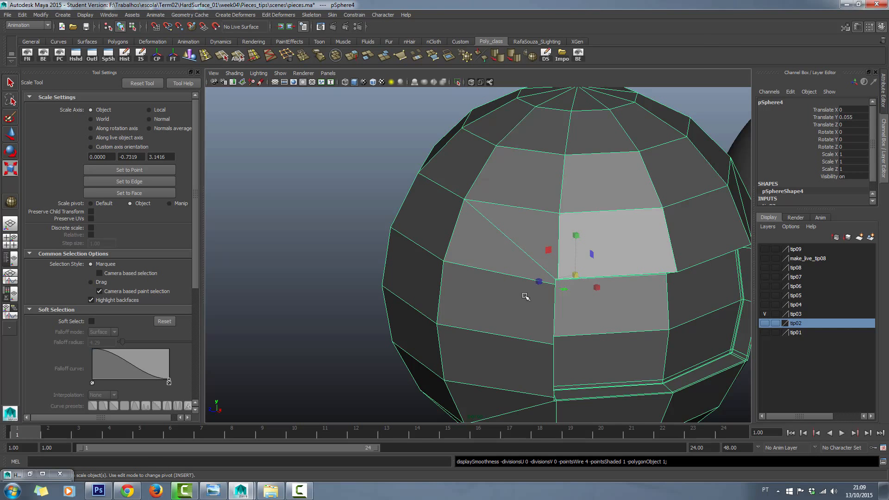
# - In edge selection mode, examine the low-poly sphere's edge loop inside the recess and the diagonal edge at its corner
pyautogui.keyDown('alt'); pyautogui.moveTo(525, 297); pyautogui.dragTo(479, 266); pyautogui.keyUp('alt')
pyautogui.moveTo(504, 182); pyautogui.dragTo(503, 163, button='right')
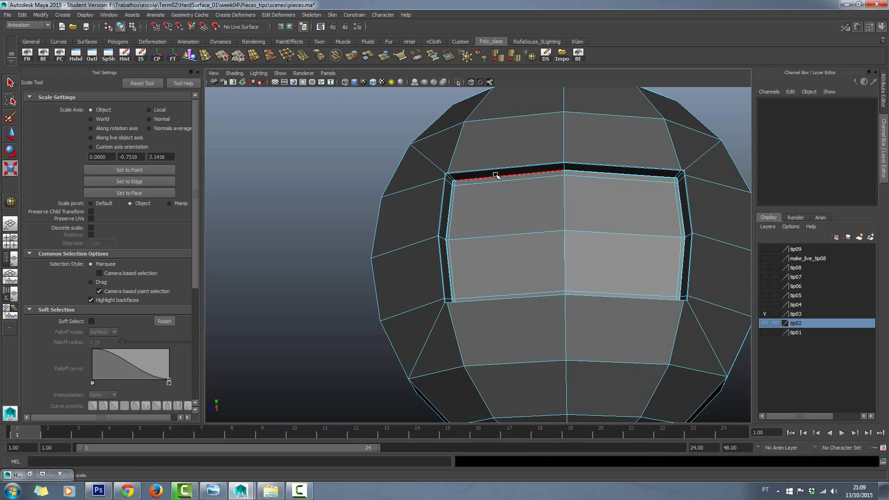
pyautogui.click(489, 183)
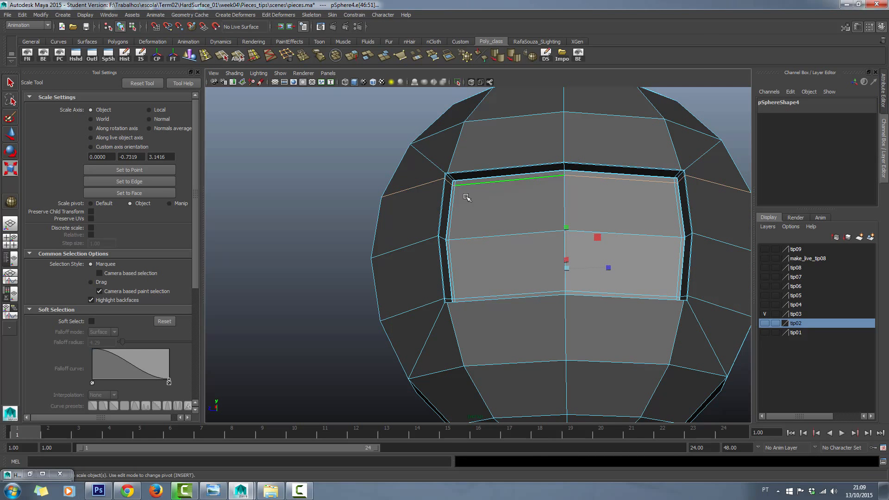
pyautogui.keyDown('alt'); pyautogui.moveTo(466, 195); pyautogui.dragTo(514, 201); pyautogui.keyUp('alt')
pyautogui.click(516, 201)
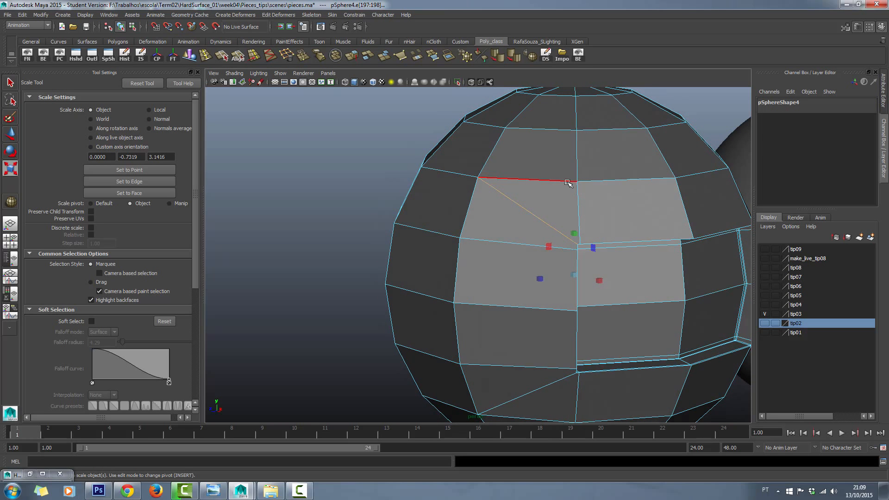
pyautogui.keyDown('shift'); pyautogui.click(462, 240); pyautogui.keyUp('shift')
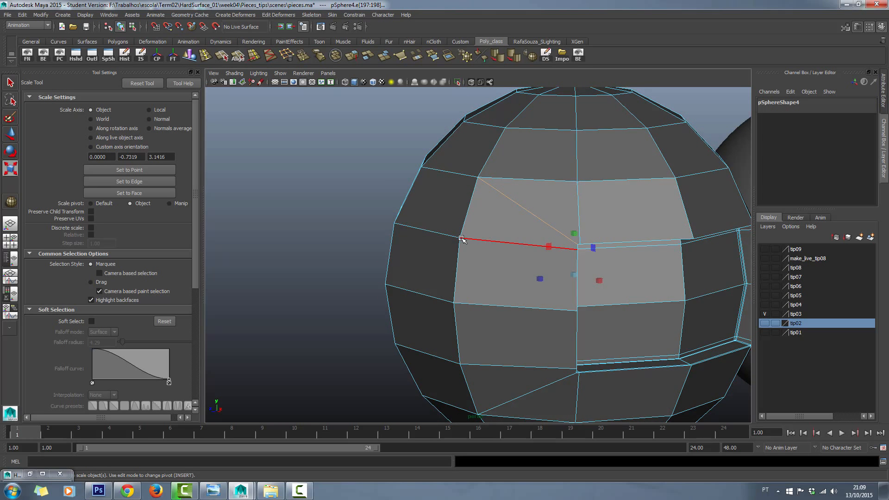
# - Reselect the low-poly sphere as a whole object, display it fully smoothed and frame it
pyautogui.scroll(-5, 462, 240)
pyautogui.click(417, 213)
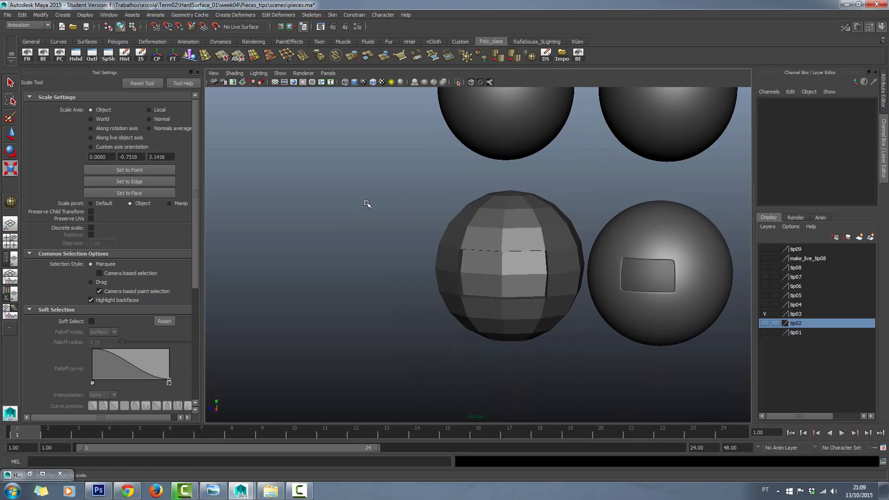
pyautogui.click(456, 262)
pyautogui.press('3')
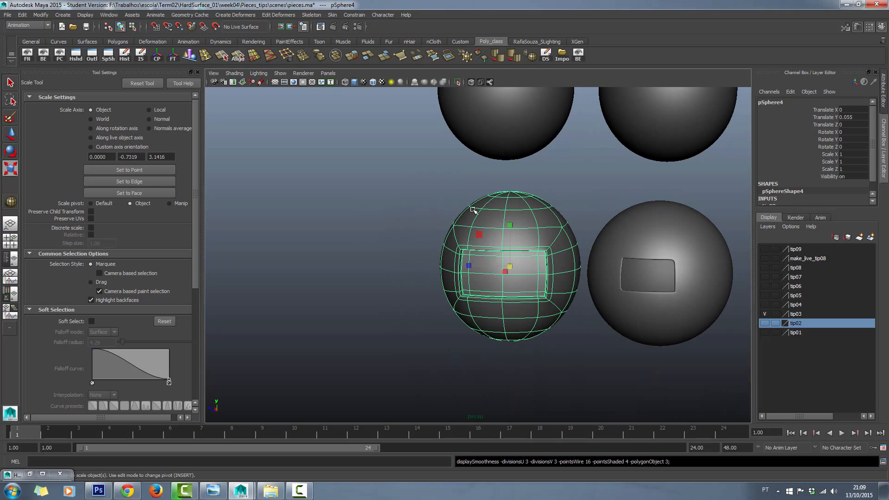
pyautogui.click(386, 244)
pyautogui.click(478, 235)
pyautogui.press('f')
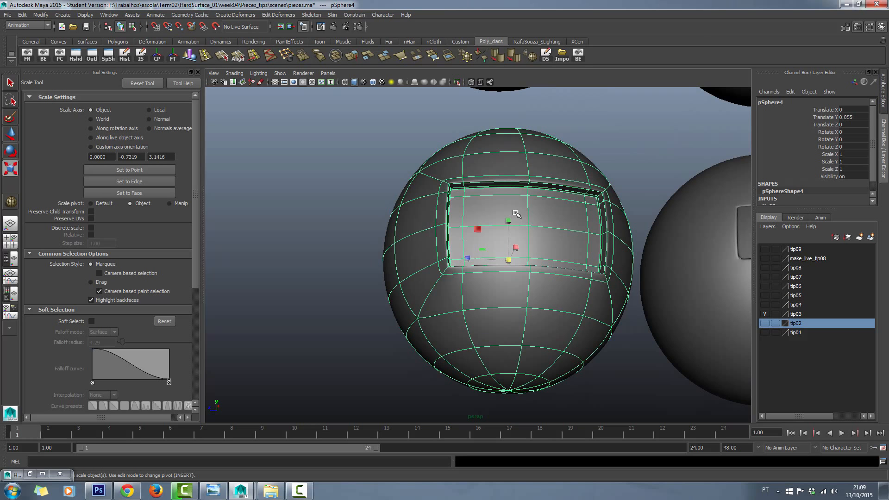
# - Display the low-poly sphere unsmoothed and point out the cage vertices beside the recess
pyautogui.keyDown('alt'); pyautogui.moveTo(333, 207); pyautogui.dragTo(385, 211); pyautogui.keyUp('alt')
pyautogui.press('1')
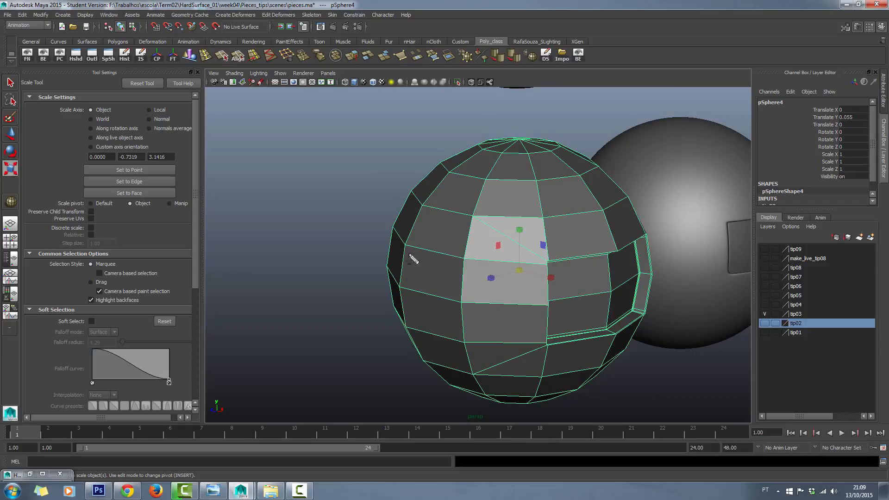
pyautogui.click(463, 255)
pyautogui.click(472, 216)
pyautogui.click(423, 204)
pyautogui.click(405, 247)
pyautogui.click(450, 175)
pyautogui.click(535, 182)
pyautogui.click(542, 217)
pyautogui.click(461, 304)
pyautogui.click(399, 287)
pyautogui.click(430, 274)
pyautogui.press('e')
# - Show the make_live_tip08 and tip08 layers to bring up the two curved panels
pyautogui.scroll(-8, 594, 304)
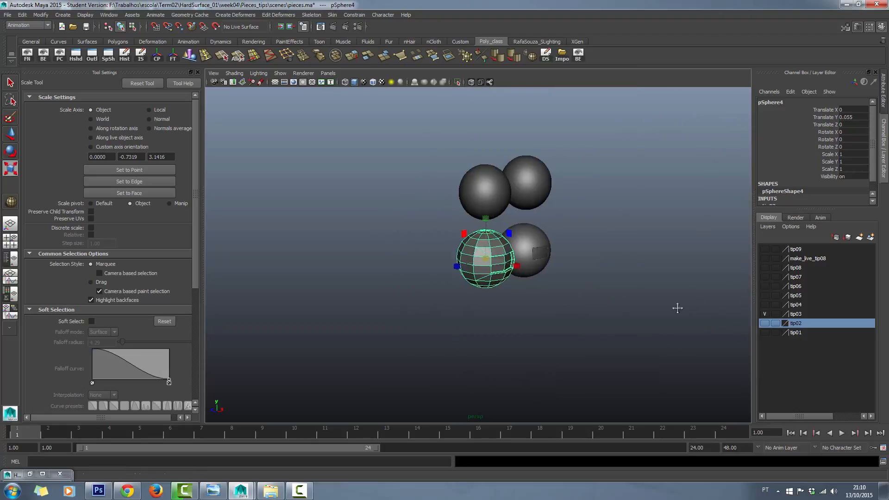
pyautogui.click(766, 258)
pyautogui.scroll(-3, 645, 308)
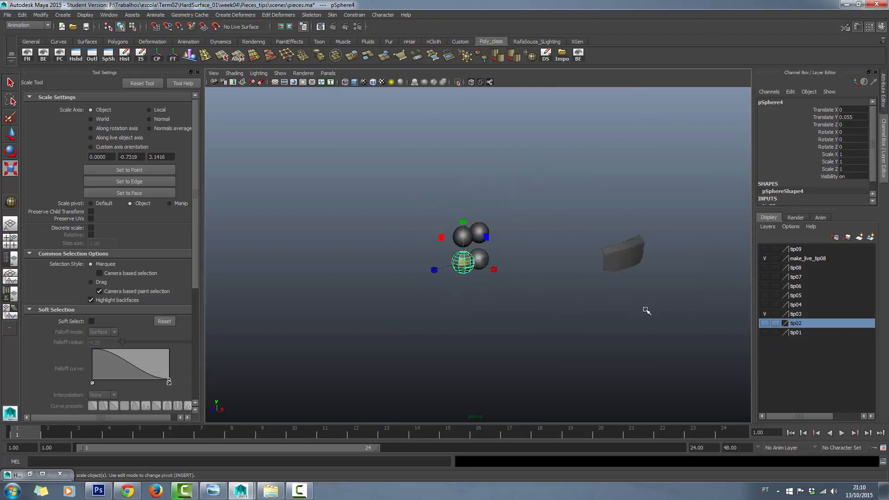
pyautogui.keyDown('alt'); pyautogui.moveTo(645, 308); pyautogui.dragTo(579, 308); pyautogui.keyUp('alt')
pyautogui.scroll(5, 579, 310)
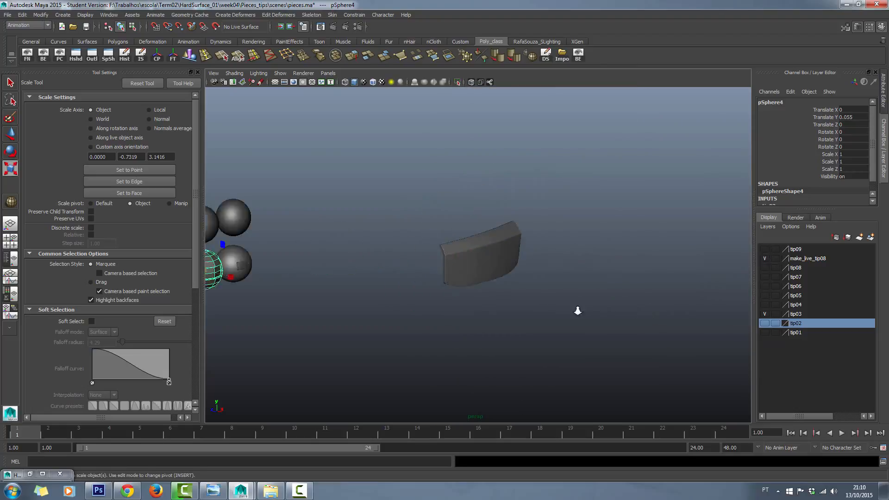
pyautogui.click(765, 269)
pyautogui.scroll(4, 463, 292)
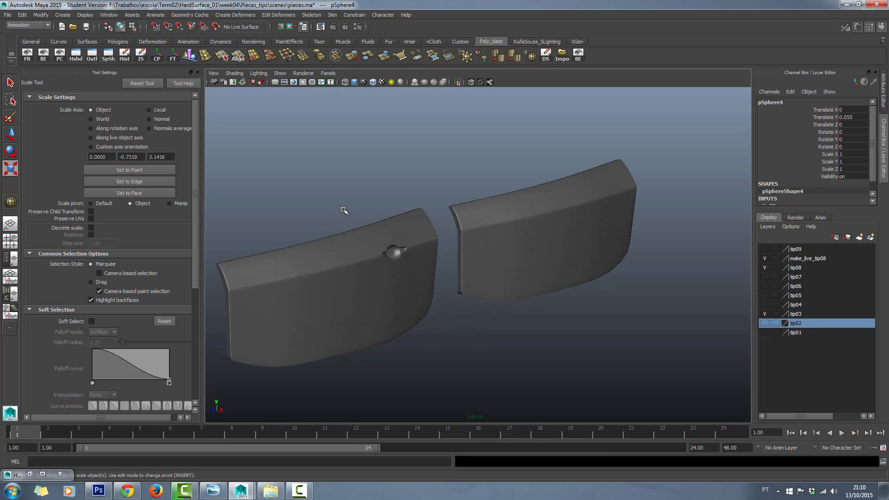
# - Select the curved panel with the small round detail and examine its dense wireframe
pyautogui.moveTo(329, 186); pyautogui.dragTo(377, 363)
pyautogui.press('f')
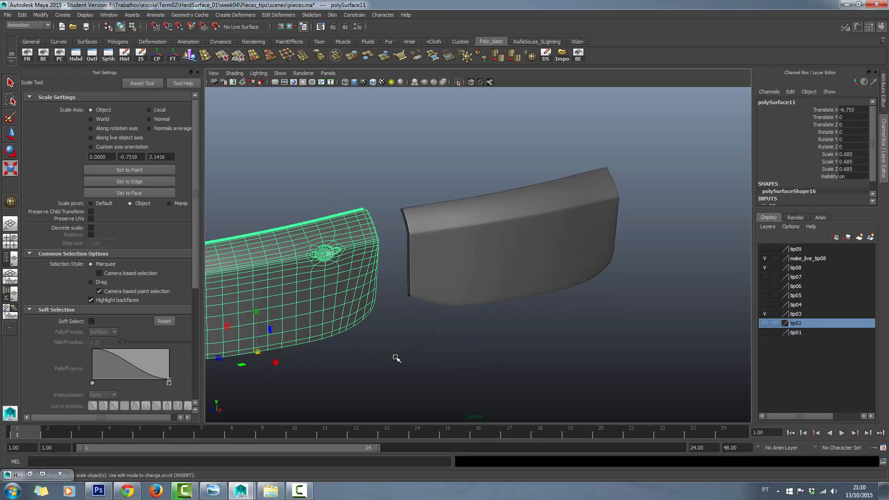
pyautogui.scroll(5, 449, 250)
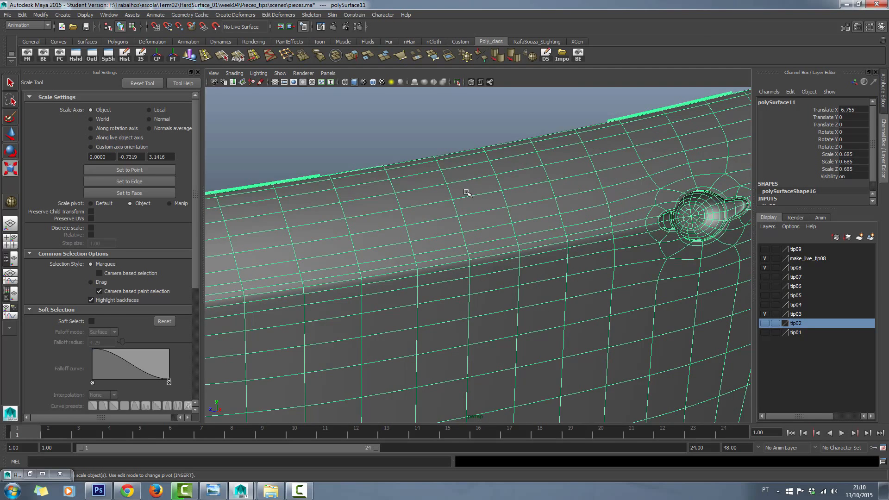
pyautogui.scroll(-4, 468, 193)
pyautogui.keyDown('alt'); pyautogui.moveTo(565, 275); pyautogui.dragTo(472, 260, button='middle'); pyautogui.keyUp('alt')
pyautogui.scroll(3, 471, 261)
pyautogui.scroll(-4, 471, 261)
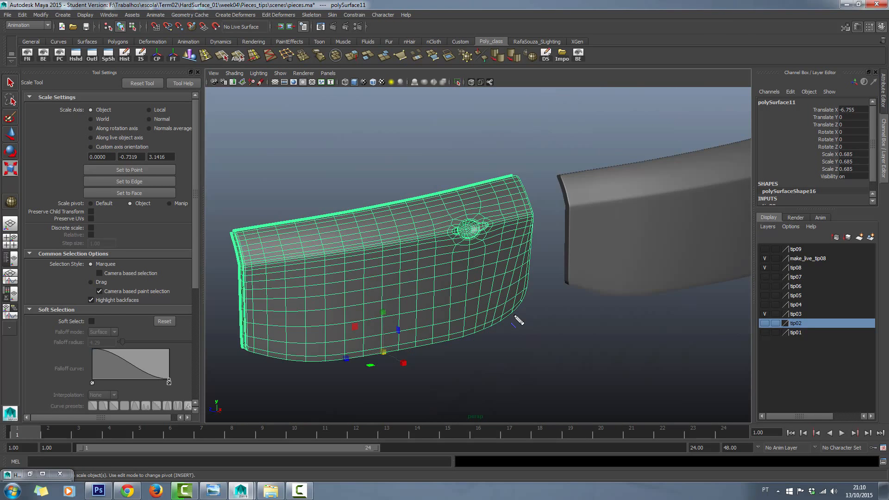
# - Trace a simplified grid of vertical and lengthwise edge loops over the curved panel as on-screen annotations
pyautogui.moveTo(509, 318)
pyautogui.mouseDown()
pyautogui.moveTo(525, 202)
pyautogui.moveTo(500, 175)
pyautogui.mouseUp()
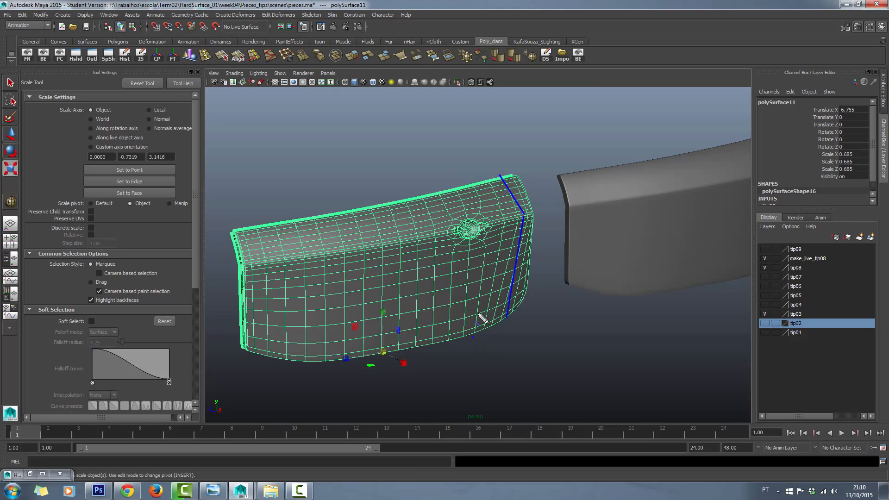
pyautogui.moveTo(474, 337)
pyautogui.mouseDown()
pyautogui.moveTo(487, 217)
pyautogui.moveTo(452, 181)
pyautogui.mouseUp()
pyautogui.moveTo(425, 342)
pyautogui.mouseDown()
pyautogui.moveTo(434, 236)
pyautogui.moveTo(395, 189)
pyautogui.mouseUp()
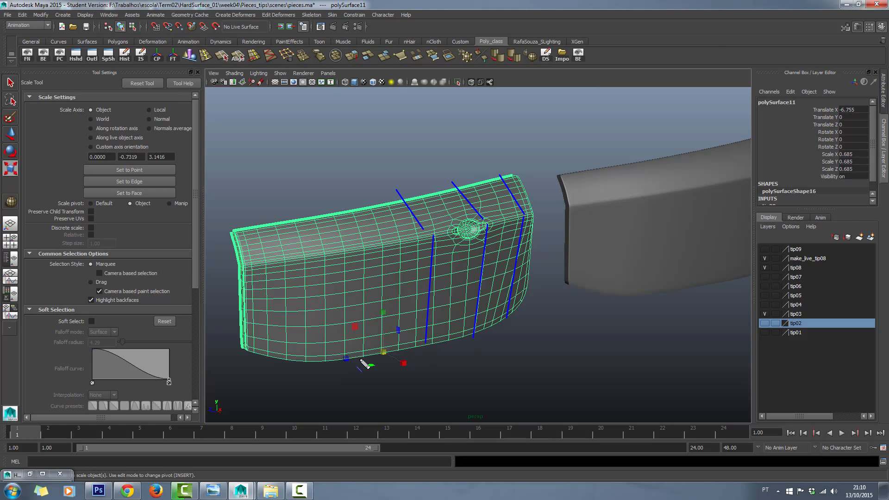
pyautogui.moveTo(360, 357)
pyautogui.mouseDown()
pyautogui.moveTo(362, 255)
pyautogui.moveTo(331, 204)
pyautogui.mouseUp()
pyautogui.moveTo(288, 358)
pyautogui.mouseDown()
pyautogui.moveTo(283, 262)
pyautogui.moveTo(265, 220)
pyautogui.moveTo(244, 274)
pyautogui.moveTo(238, 348)
pyautogui.mouseUp()
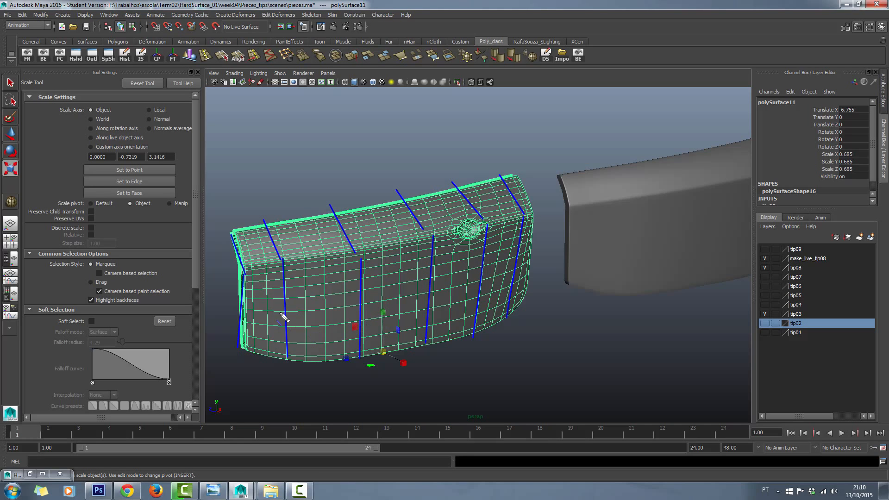
pyautogui.moveTo(245, 262)
pyautogui.mouseDown()
pyautogui.moveTo(535, 214)
pyautogui.moveTo(485, 238)
pyautogui.moveTo(250, 281)
pyautogui.mouseUp()
pyautogui.moveTo(234, 251); pyautogui.dragTo(529, 204)
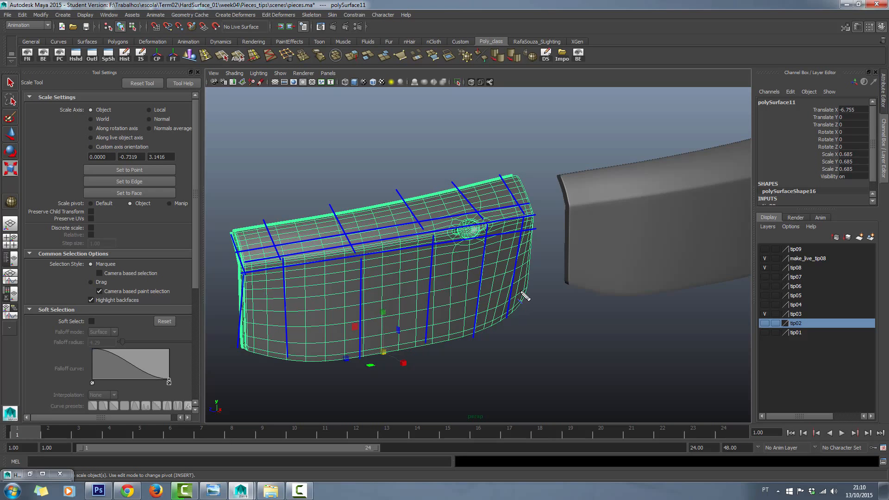
pyautogui.moveTo(528, 271)
pyautogui.mouseDown()
pyautogui.moveTo(477, 292)
pyautogui.moveTo(354, 313)
pyautogui.moveTo(235, 313)
pyautogui.mouseUp()
pyautogui.moveTo(231, 233); pyautogui.dragTo(512, 176)
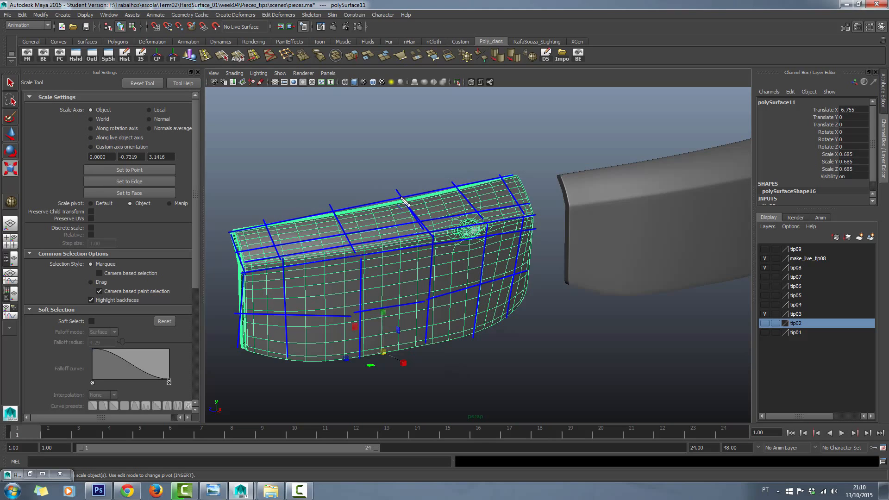
# - Point out the panel's upper edge and its small round detail with arrows, then clear the annotations
pyautogui.moveTo(316, 109); pyautogui.dragTo(377, 200)
pyautogui.moveTo(536, 126); pyautogui.dragTo(469, 228)
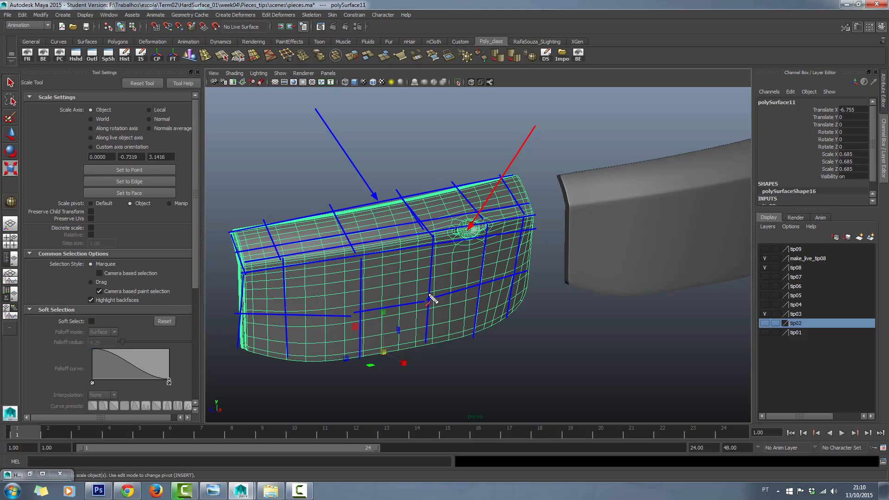
pyautogui.moveTo(420, 295); pyautogui.dragTo(467, 240)
pyautogui.press('Escape')
# - Select the unsmoothed low-poly sphere and hide the tip08 and make_live_tip08 layers
pyautogui.scroll(-4, 468, 282)
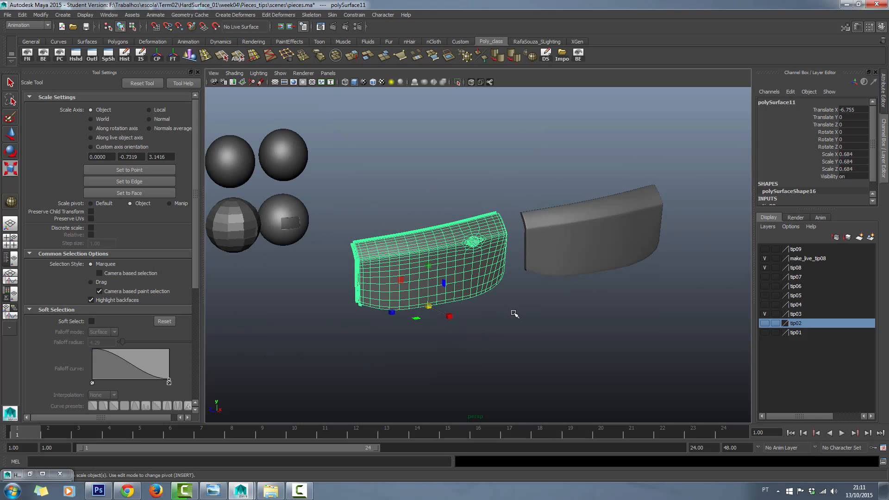
pyautogui.scroll(3, 479, 230)
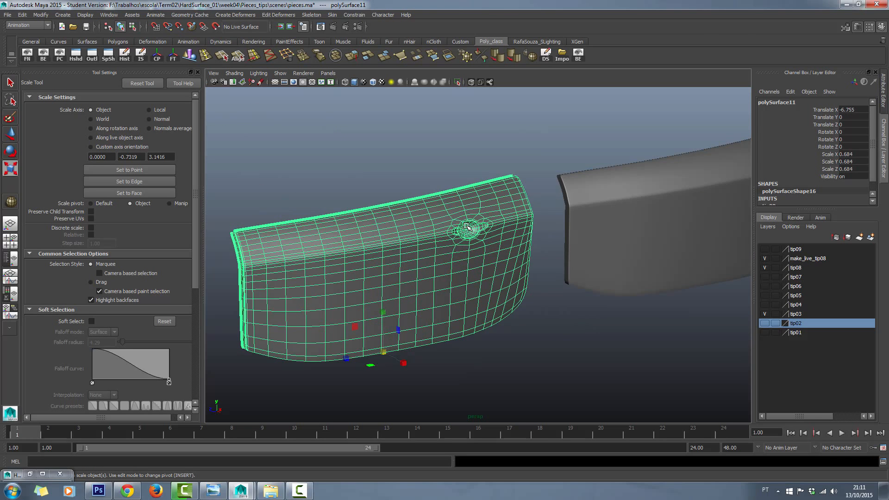
pyautogui.scroll(-6, 468, 227)
pyautogui.click(302, 234)
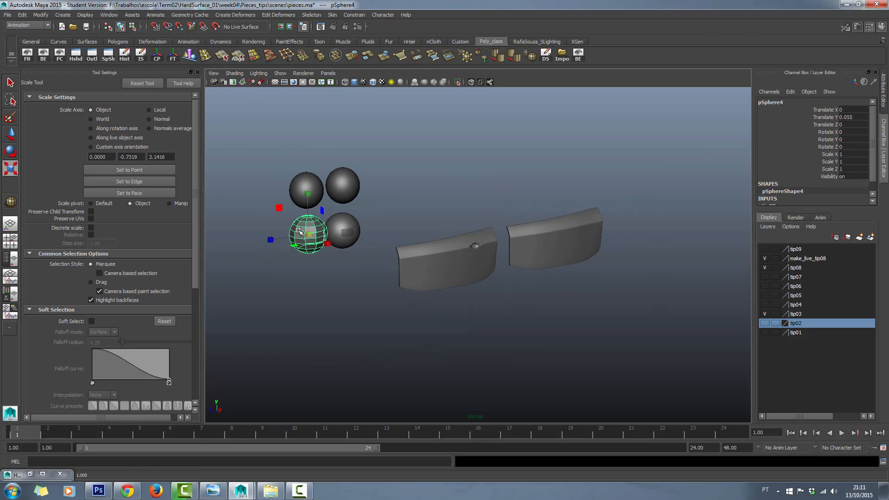
pyautogui.click(765, 267)
pyautogui.click(766, 258)
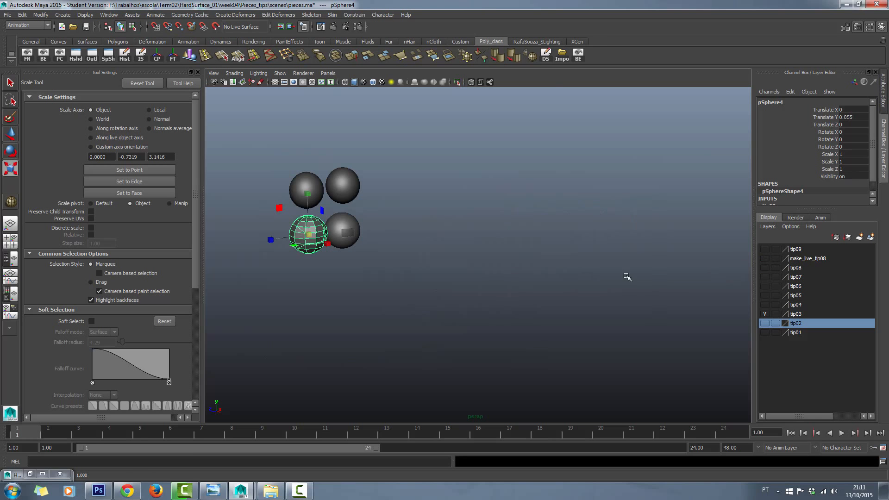
# - Select the two upper spheres without recesses and isolate them in the view
pyautogui.keyDown('alt'); pyautogui.moveTo(486, 323); pyautogui.dragTo(610, 339, button='middle'); pyautogui.keyUp('alt')
pyautogui.scroll(4, 579, 330)
pyautogui.keyDown('alt'); pyautogui.moveTo(498, 306); pyautogui.dragTo(547, 314, button='middle'); pyautogui.keyUp('alt')
pyautogui.scroll(4, 547, 314)
pyautogui.keyDown('alt'); pyautogui.moveTo(548, 314); pyautogui.dragTo(560, 363, button='right'); pyautogui.keyUp('alt')
pyautogui.keyDown('alt'); pyautogui.moveTo(559, 364); pyautogui.dragTo(544, 369); pyautogui.keyUp('alt')
pyautogui.keyDown('alt'); pyautogui.moveTo(540, 363); pyautogui.dragTo(502, 340, button='middle'); pyautogui.keyUp('alt')
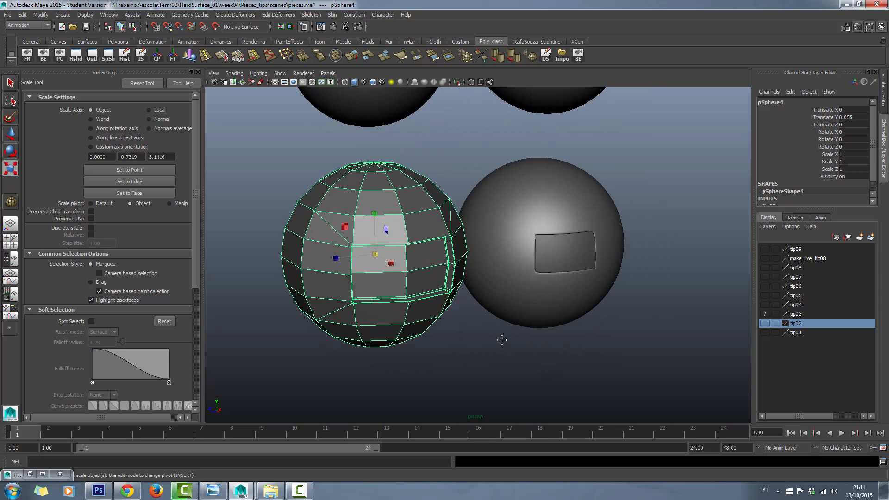
pyautogui.keyDown('alt'); pyautogui.moveTo(482, 296); pyautogui.dragTo(527, 424, button='middle'); pyautogui.keyUp('alt')
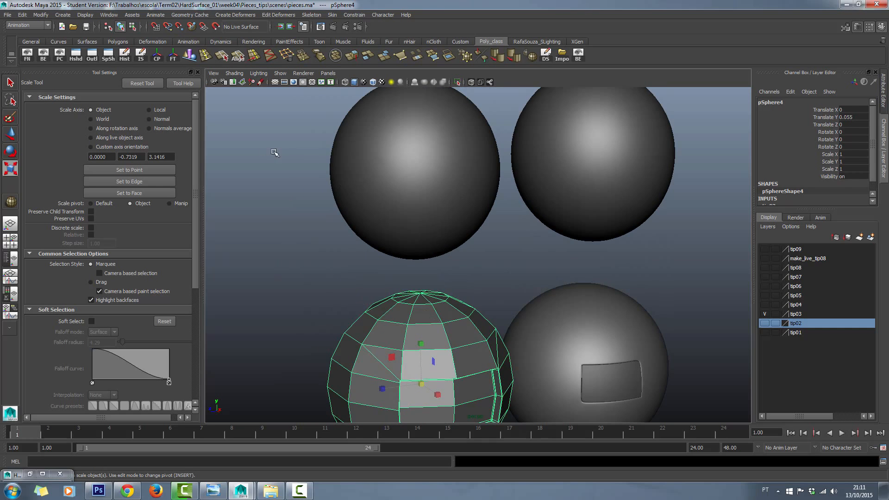
pyautogui.moveTo(274, 152); pyautogui.dragTo(624, 207)
pyautogui.hotkey('ctrl', '1')
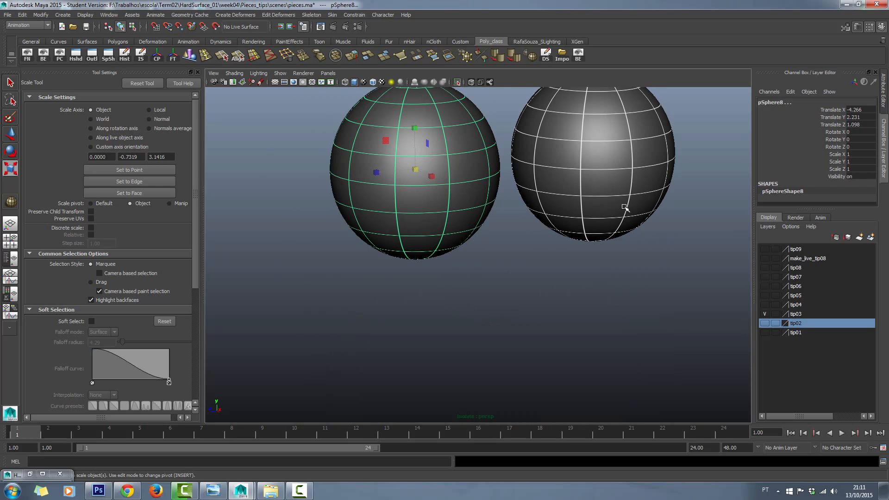
# - Extrude a two-by-two block of faces inward on the front of the left sphere to form a recess
pyautogui.keyDown('alt'); pyautogui.moveTo(469, 258); pyautogui.dragTo(501, 320, button='middle'); pyautogui.keyUp('alt')
pyautogui.click(349, 312)
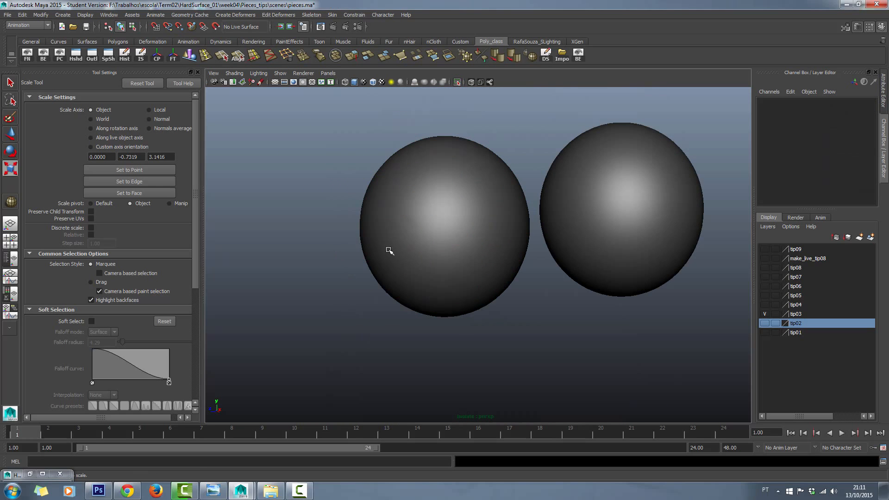
pyautogui.click(438, 238)
pyautogui.moveTo(430, 235); pyautogui.dragTo(430, 265, button='right')
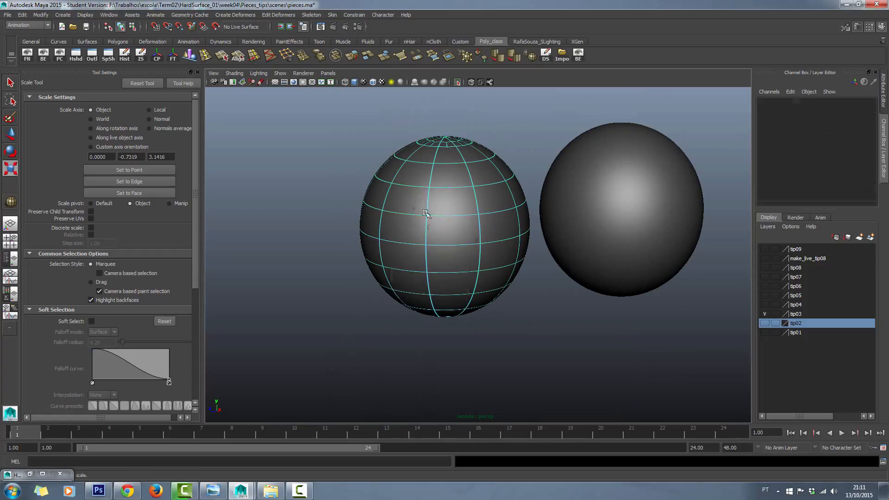
pyautogui.click(452, 202)
pyautogui.keyDown('alt'); pyautogui.moveTo(466, 237); pyautogui.dragTo(443, 288, button='right'); pyautogui.keyUp('alt')
pyautogui.keyDown('alt'); pyautogui.moveTo(442, 287); pyautogui.dragTo(399, 273); pyautogui.keyUp('alt')
pyautogui.keyDown('alt'); pyautogui.moveTo(399, 273); pyautogui.dragTo(514, 258, button='middle'); pyautogui.keyUp('alt')
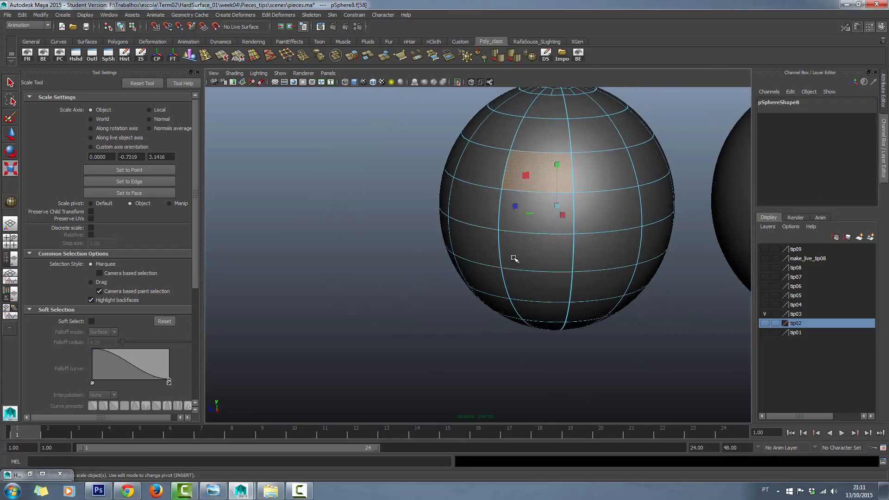
pyautogui.click(550, 231)
pyautogui.keyDown('shift'); pyautogui.click(603, 228); pyautogui.keyUp('shift')
pyautogui.keyDown('shift'); pyautogui.click(599, 252); pyautogui.keyUp('shift')
pyautogui.keyDown('shift'); pyautogui.click(541, 253); pyautogui.keyUp('shift')
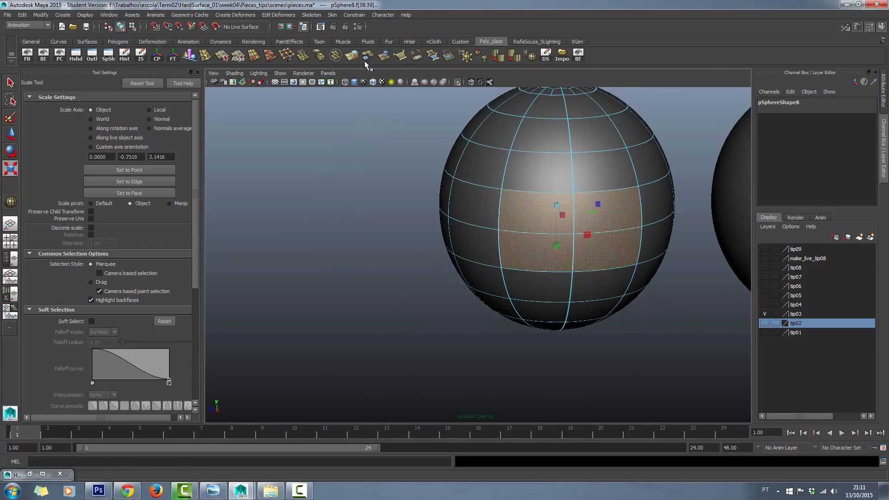
pyautogui.click(351, 57)
pyautogui.keyDown('alt'); pyautogui.moveTo(401, 246); pyautogui.dragTo(317, 202); pyautogui.keyUp('alt')
pyautogui.press('1')
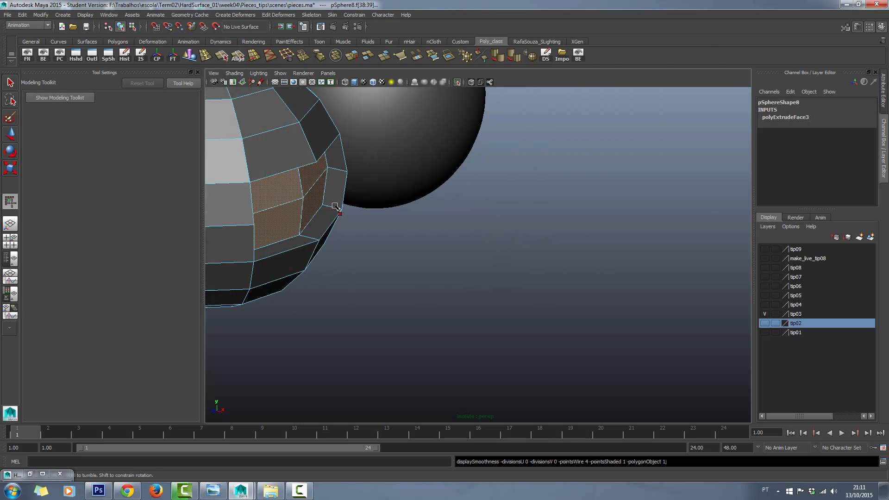
pyautogui.keyDown('alt'); pyautogui.moveTo(420, 250); pyautogui.dragTo(478, 279, button='middle'); pyautogui.keyUp('alt')
pyautogui.scroll(-3, 478, 279)
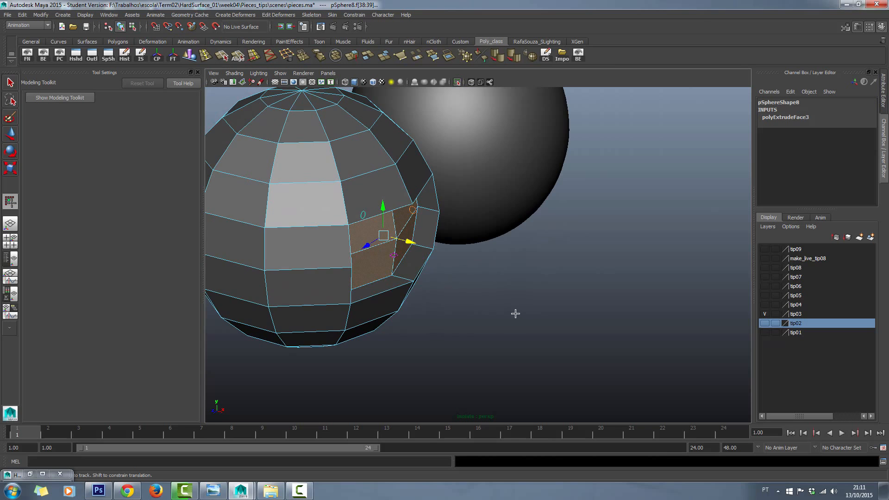
# - Preview the recessed sphere smoothed and examine the shape of the recess and its corners
pyautogui.press('3')
pyautogui.keyDown('alt'); pyautogui.moveTo(500, 336); pyautogui.dragTo(440, 320); pyautogui.keyUp('alt')
pyautogui.moveTo(575, 223); pyautogui.dragTo(602, 204, button='right')
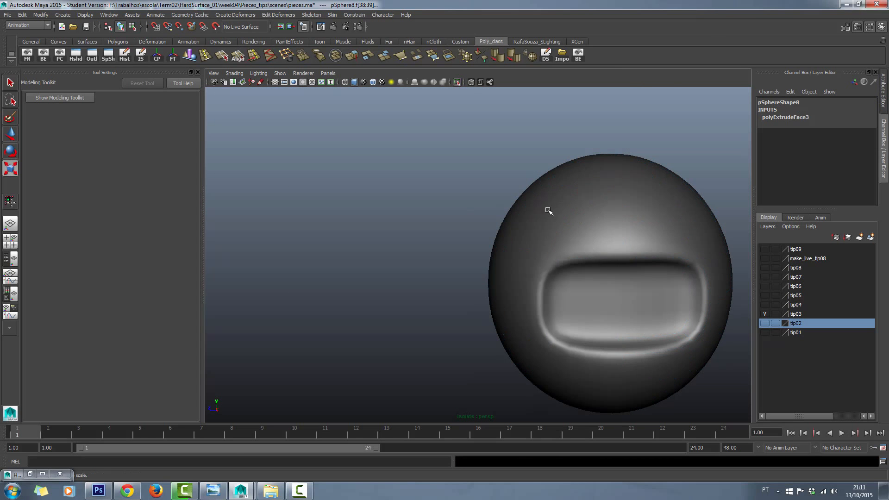
pyautogui.click(517, 218)
pyautogui.keyDown('alt'); pyautogui.moveTo(424, 262); pyautogui.dragTo(371, 233, button='middle'); pyautogui.keyUp('alt')
pyautogui.scroll(4, 370, 233)
pyautogui.keyDown('alt'); pyautogui.moveTo(387, 250); pyautogui.dragTo(381, 242); pyautogui.keyUp('alt')
pyautogui.keyDown('alt'); pyautogui.moveTo(381, 242); pyautogui.dragTo(398, 228, button='middle'); pyautogui.keyUp('alt')
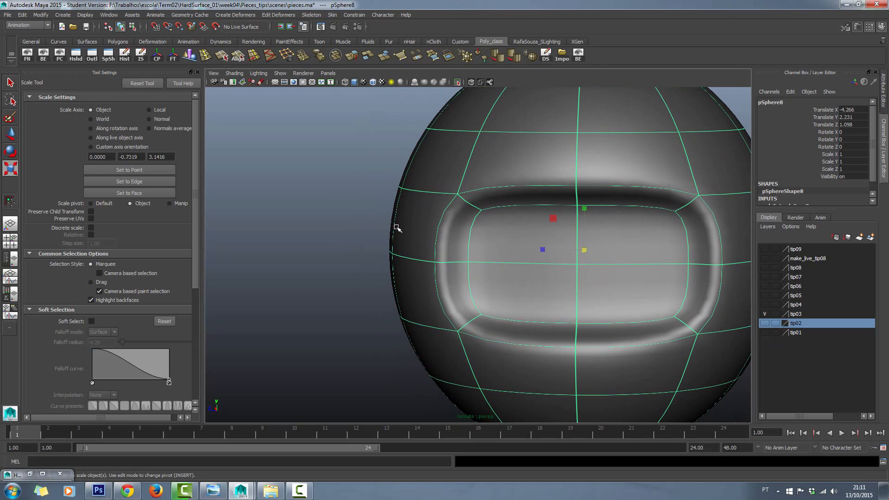
# - Insert full edge loops around the sphere close to the recess's upper and left edges, with a smoothed preview
pyautogui.click(205, 55)
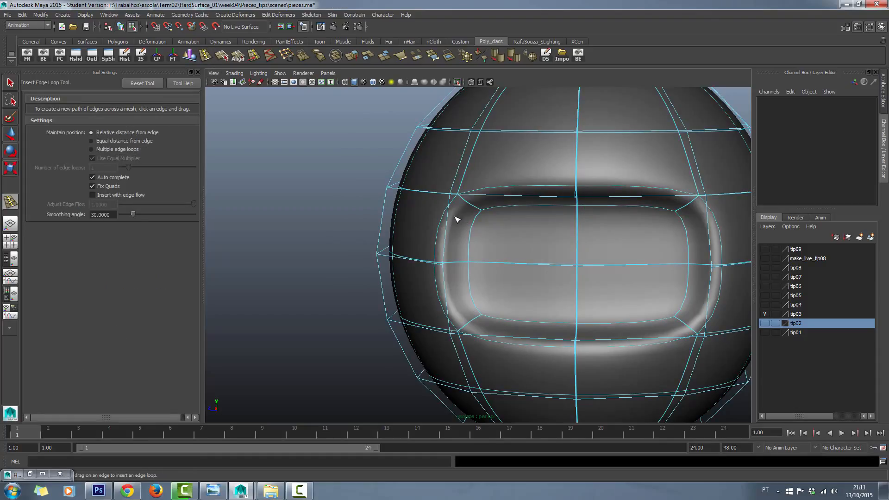
pyautogui.press('1')
pyautogui.keyDown('alt'); pyautogui.moveTo(451, 213); pyautogui.dragTo(448, 194); pyautogui.keyUp('alt')
pyautogui.keyDown('alt'); pyautogui.moveTo(448, 194); pyautogui.dragTo(463, 279, button='middle'); pyautogui.keyUp('alt')
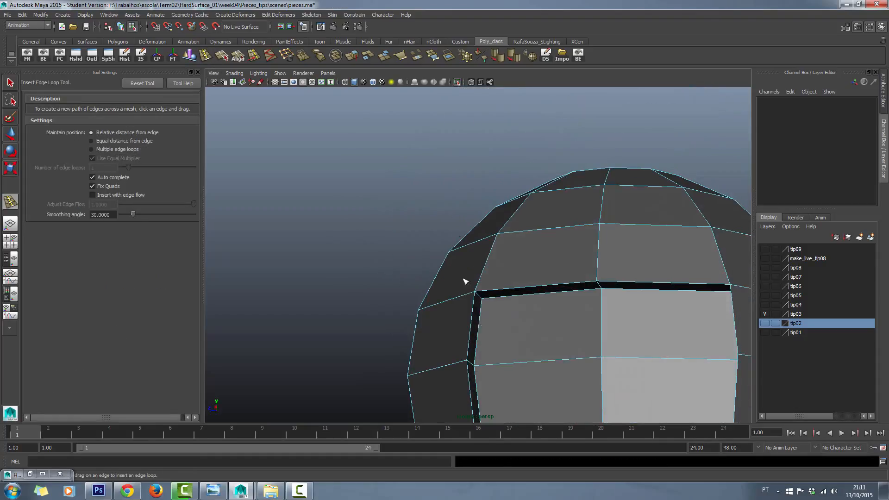
pyautogui.moveTo(482, 321)
pyautogui.mouseDown()
pyautogui.moveTo(480, 298)
pyautogui.moveTo(474, 305)
pyautogui.mouseUp()
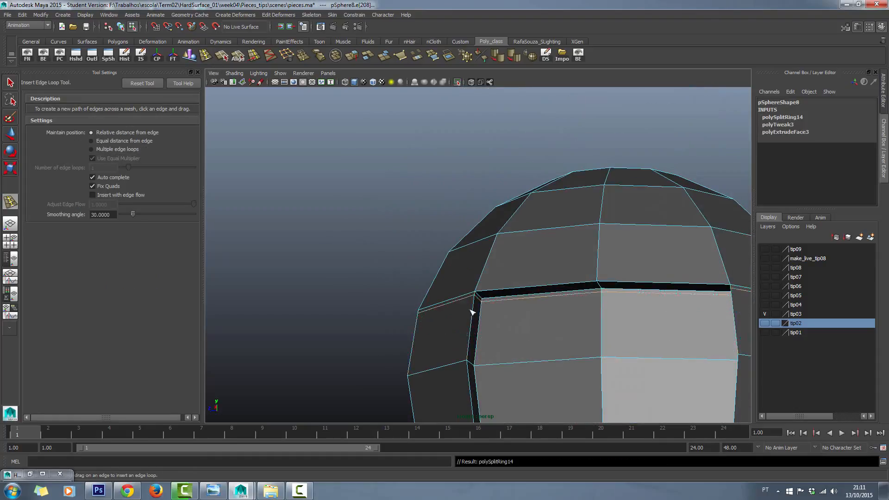
pyautogui.press('3')
pyautogui.keyDown('alt'); pyautogui.moveTo(374, 302); pyautogui.dragTo(410, 276); pyautogui.keyUp('alt')
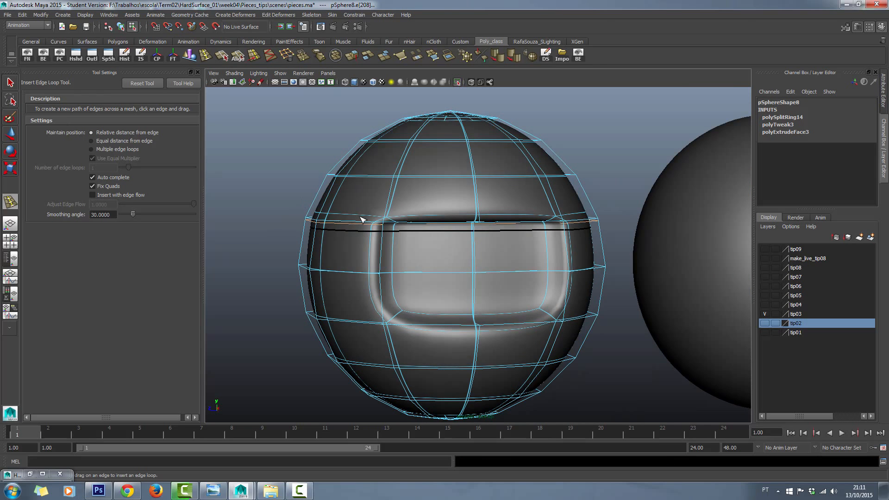
pyautogui.click(396, 224)
# - Examine the smoothed sphere's surface around the recess corner where the two edge loops cross
pyautogui.press('q')
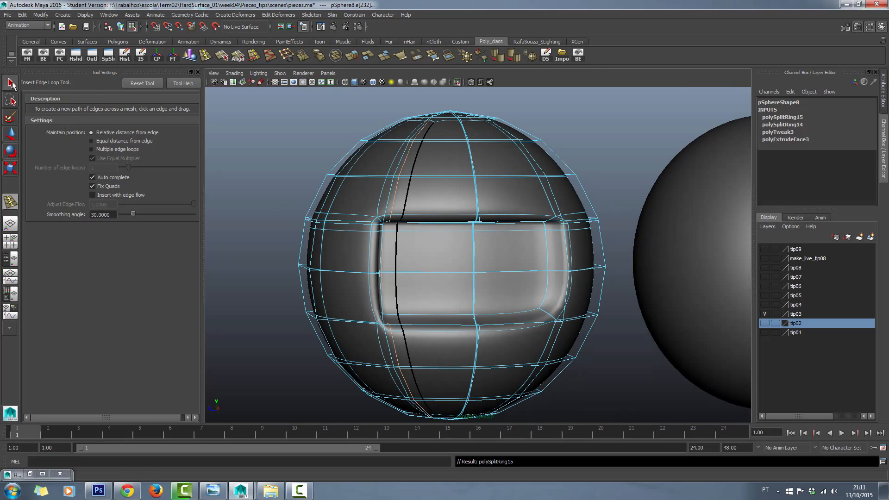
pyautogui.moveTo(371, 195); pyautogui.dragTo(401, 183, button='right')
pyautogui.keyDown('alt'); pyautogui.moveTo(246, 135); pyautogui.dragTo(363, 276); pyautogui.keyUp('alt')
pyautogui.keyDown('alt'); pyautogui.moveTo(365, 277); pyautogui.dragTo(547, 376, button='middle'); pyautogui.keyUp('alt')
pyautogui.click(546, 376)
pyautogui.scroll(-1, 546, 376)
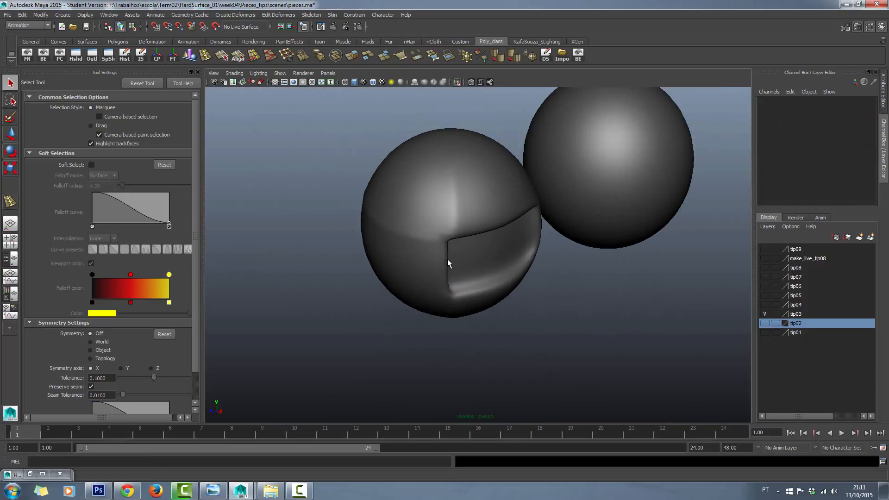
# - Return the sphere to its unsmoothed display and undo both full edge loops around the recess
pyautogui.click(427, 257)
pyautogui.press('1')
pyautogui.keyDown('alt'); pyautogui.moveTo(456, 309); pyautogui.dragTo(380, 189); pyautogui.keyUp('alt')
pyautogui.keyDown('alt'); pyautogui.moveTo(379, 189); pyautogui.dragTo(457, 294, button='middle'); pyautogui.keyUp('alt')
pyautogui.scroll(6, 393, 233)
pyautogui.hotkey('ctrl', 'z')
pyautogui.hotkey('ctrl', 'z')
pyautogui.hotkey('ctrl', 'z')
pyautogui.hotkey('ctrl', 'z')
pyautogui.hotkey('ctrl', 'z')
pyautogui.hotkey('ctrl', 'z')
pyautogui.hotkey('ctrl', 'z')
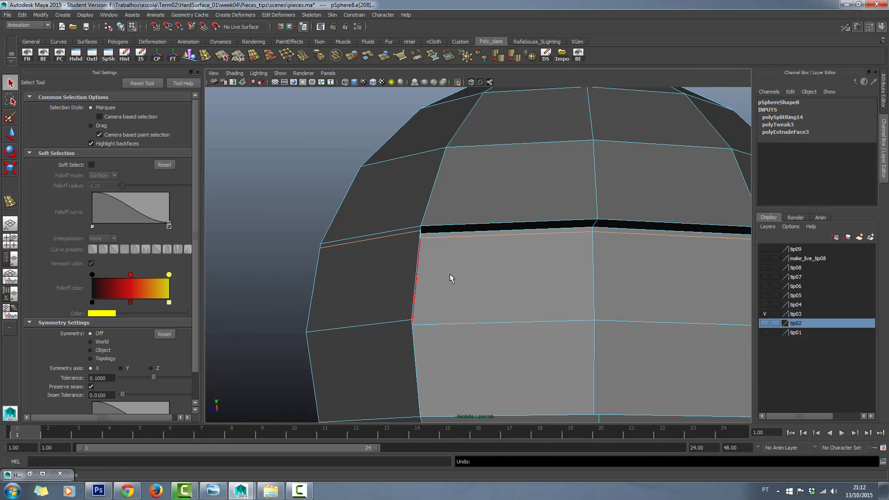
pyautogui.hotkey('ctrl', 'z')
pyautogui.hotkey('ctrl', 'z')
pyautogui.hotkey('ctrl', 'z')
# - Turn off Auto complete for Insert Edge Loop and insert partial loops just below the recess's upper edge
pyautogui.click(206, 55)
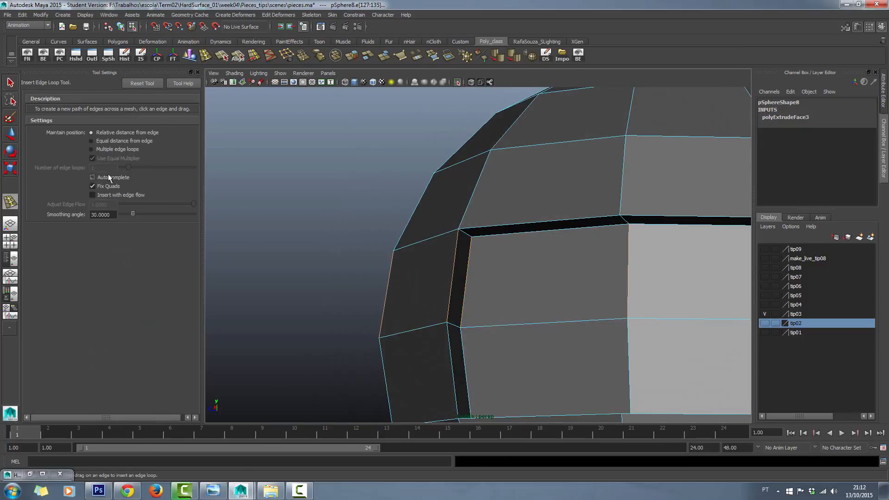
pyautogui.click(109, 178)
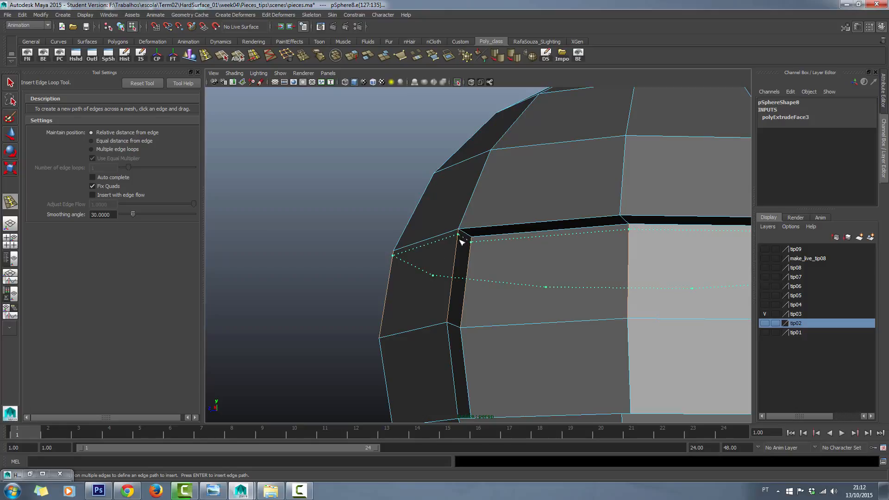
pyautogui.hotkey('ctrl', 'z')
pyautogui.click(15, 82)
pyautogui.click(241, 204)
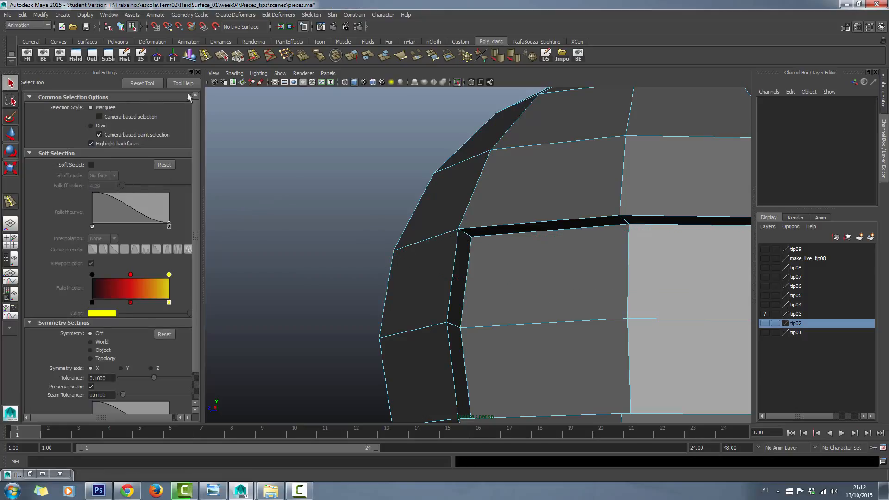
pyautogui.click(204, 56)
pyautogui.click(459, 240)
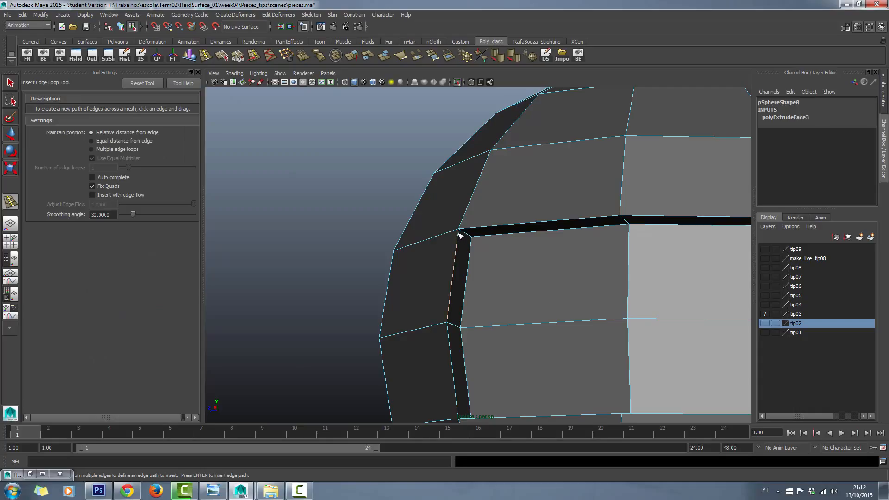
pyautogui.click(460, 237)
pyautogui.keyDown('alt'); pyautogui.moveTo(546, 259); pyautogui.dragTo(508, 220); pyautogui.keyUp('alt')
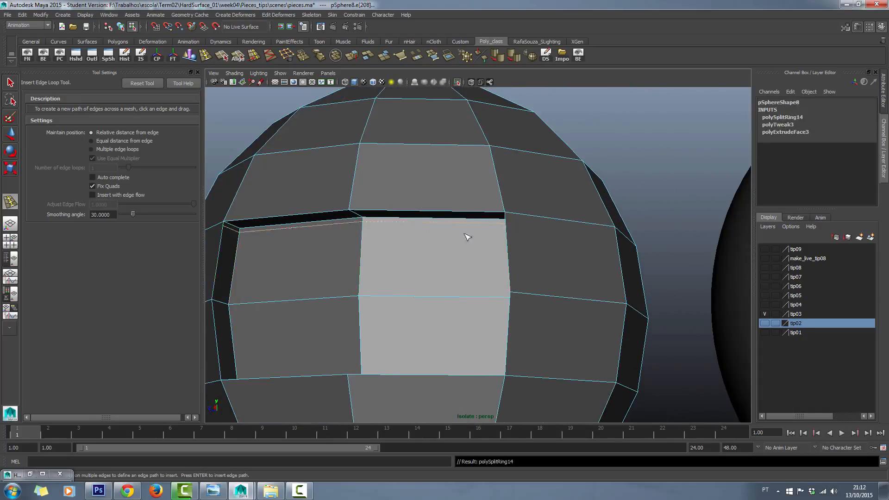
pyautogui.click(493, 212)
pyautogui.moveTo(460, 351); pyautogui.dragTo(459, 350)
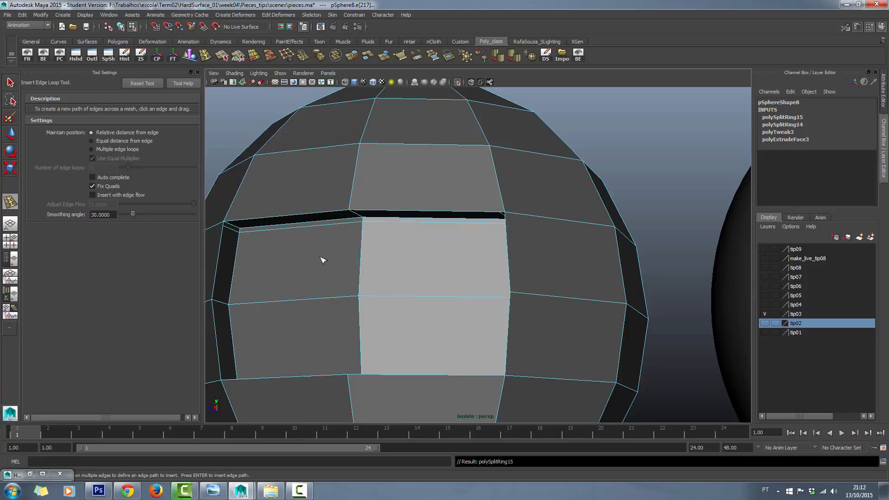
# - Insert partial edge loops close to the recess's left side and lower edge
pyautogui.click(235, 223)
pyautogui.moveTo(227, 382); pyautogui.dragTo(221, 377)
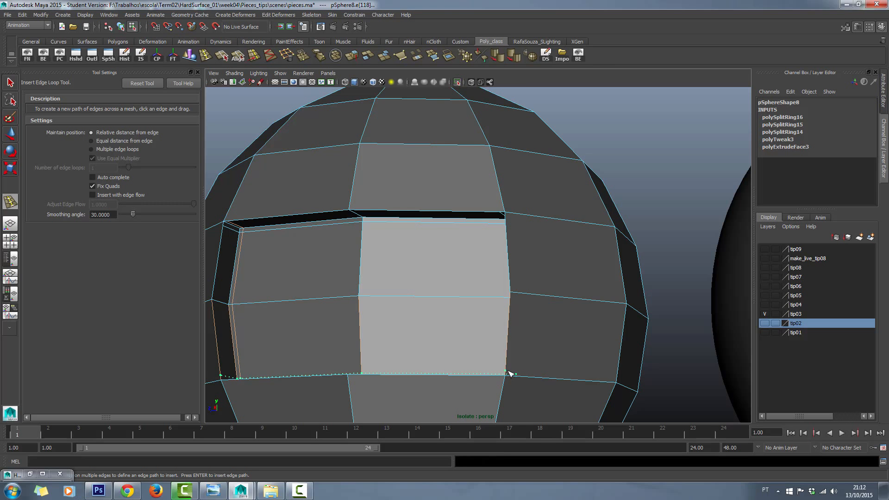
pyautogui.moveTo(510, 373); pyautogui.dragTo(510, 373)
# - Delete the two sphere edges that meet the upper-left corner of the recess
pyautogui.scroll(-3, 556, 292)
pyautogui.keyDown('alt'); pyautogui.moveTo(556, 292); pyautogui.dragTo(579, 298); pyautogui.keyUp('alt')
pyautogui.scroll(5, 507, 292)
pyautogui.keyDown('alt'); pyautogui.moveTo(507, 292); pyautogui.dragTo(500, 323, button='middle'); pyautogui.keyUp('alt')
pyautogui.scroll(2, 500, 324)
pyautogui.moveTo(482, 293); pyautogui.dragTo(440, 290, button='right')
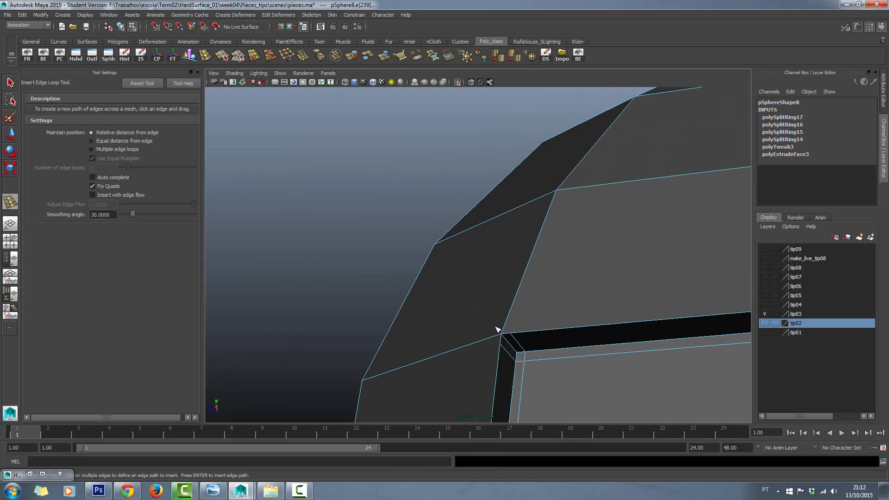
pyautogui.press('w')
pyautogui.keyDown('alt'); pyautogui.moveTo(510, 324); pyautogui.dragTo(596, 278); pyautogui.keyUp('alt')
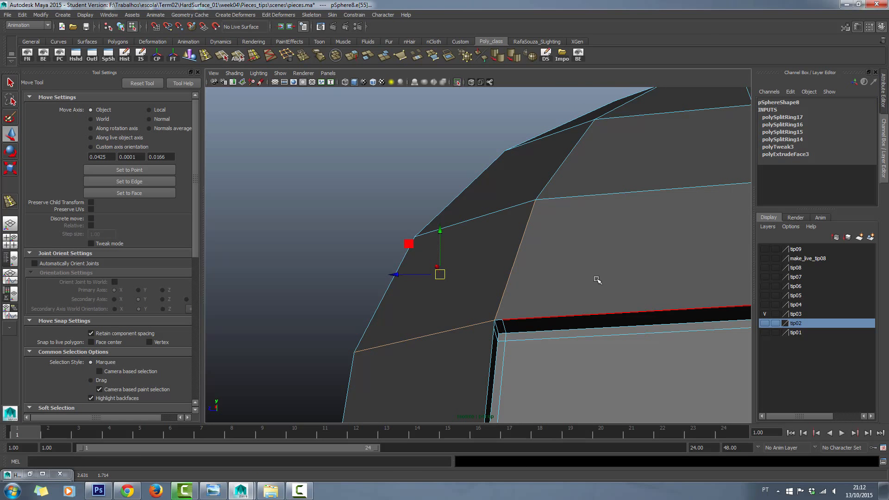
pyautogui.press('Delete')
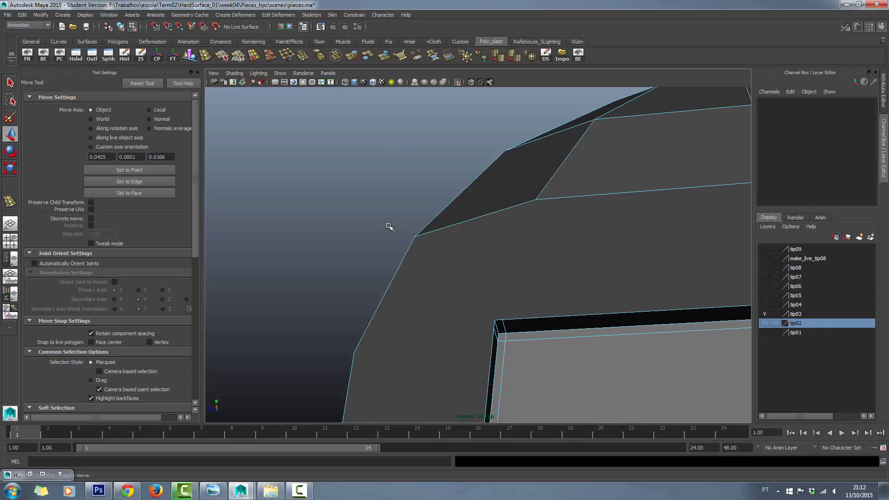
# - Connect the sphere vertex diagonally outside the recess's upper-left corner to that corner vertex with a new edge
pyautogui.moveTo(417, 236); pyautogui.dragTo(384, 238, button='right')
pyautogui.click(414, 236)
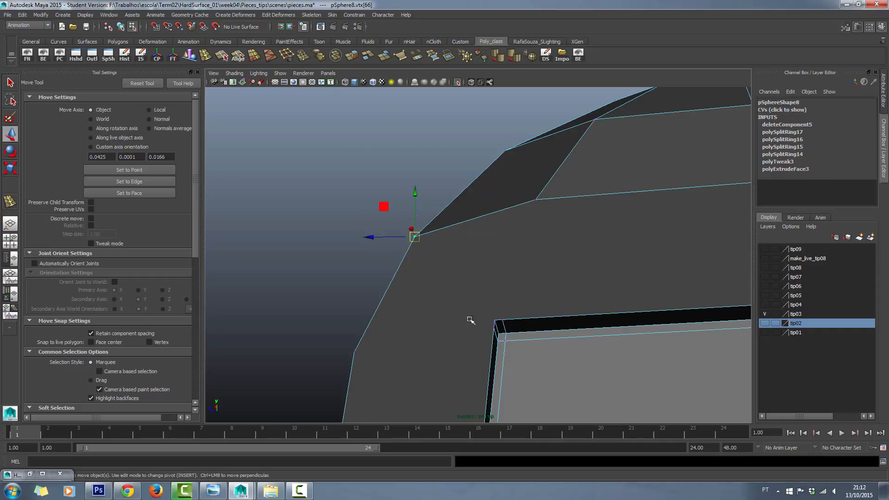
pyautogui.keyDown('shift'); pyautogui.click(495, 319); pyautogui.keyUp('shift')
pyautogui.click(269, 56)
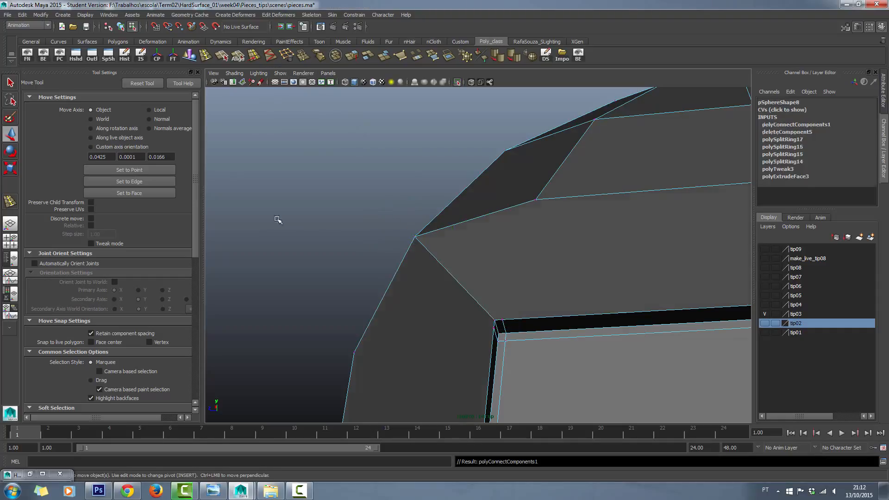
# - Connect the neighbouring outer sphere vertices to the loop-end vertices beside the recess's upper-left corner
pyautogui.click(354, 352)
pyautogui.keyDown('shift'); pyautogui.click(493, 329); pyautogui.keyUp('shift')
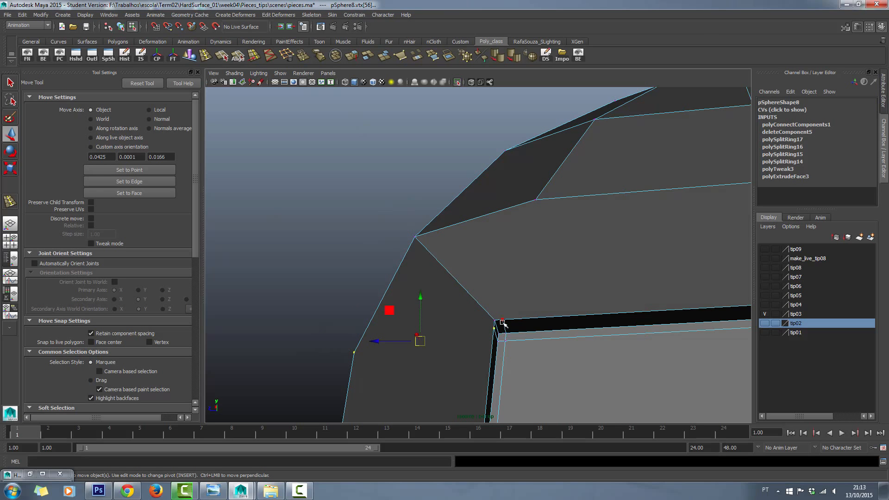
pyautogui.keyDown('shift'); pyautogui.click(537, 201); pyautogui.keyUp('shift')
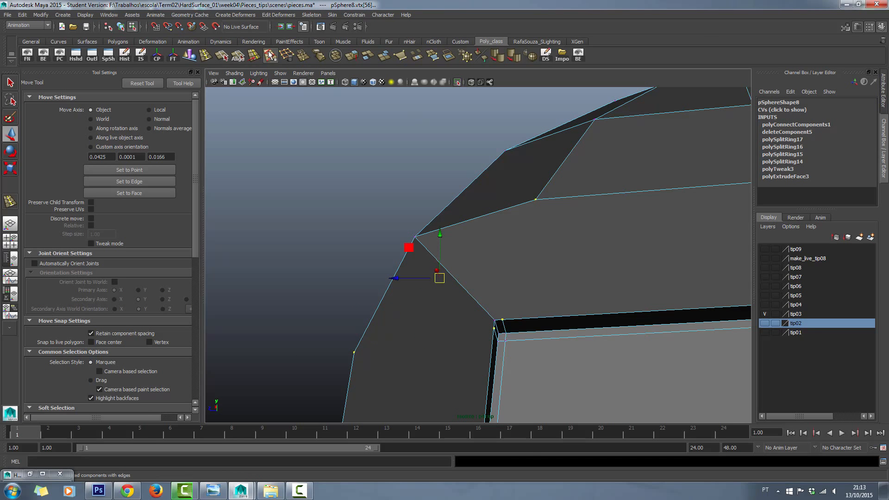
pyautogui.click(270, 55)
pyautogui.click(384, 218)
pyautogui.scroll(-3, 384, 220)
pyautogui.scroll(-3, 394, 258)
pyautogui.keyDown('alt'); pyautogui.moveTo(393, 258); pyautogui.dragTo(445, 275); pyautogui.keyUp('alt')
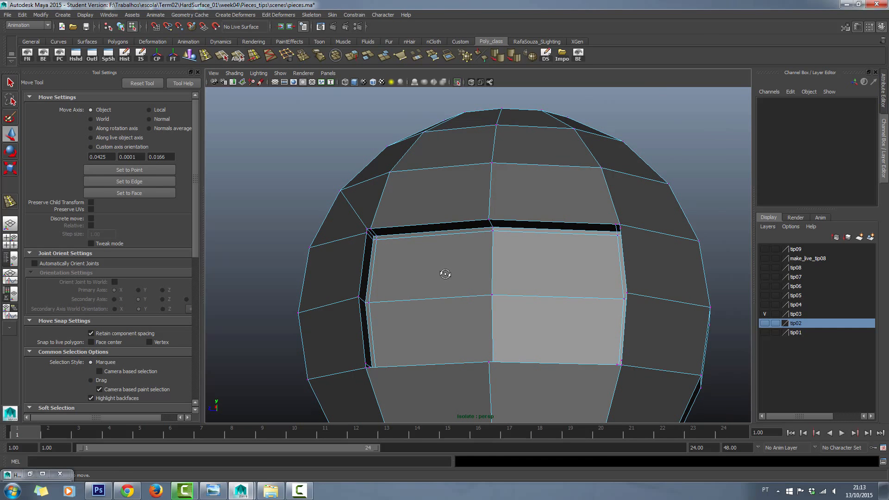
# - Turn on Auto complete, insert a complete edge loop around the outside of the recess, and preview the sphere smoothed
pyautogui.keyDown('alt'); pyautogui.moveTo(445, 274); pyautogui.dragTo(220, 241); pyautogui.keyUp('alt')
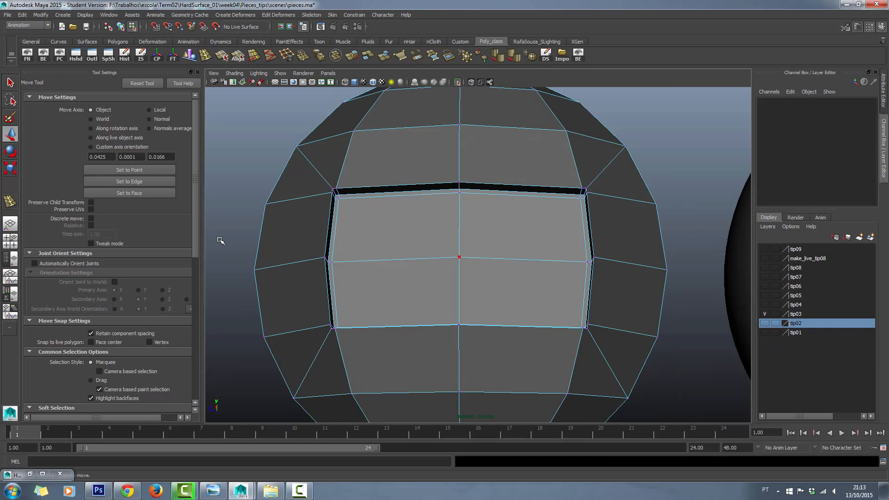
pyautogui.scroll(-3, 487, 255)
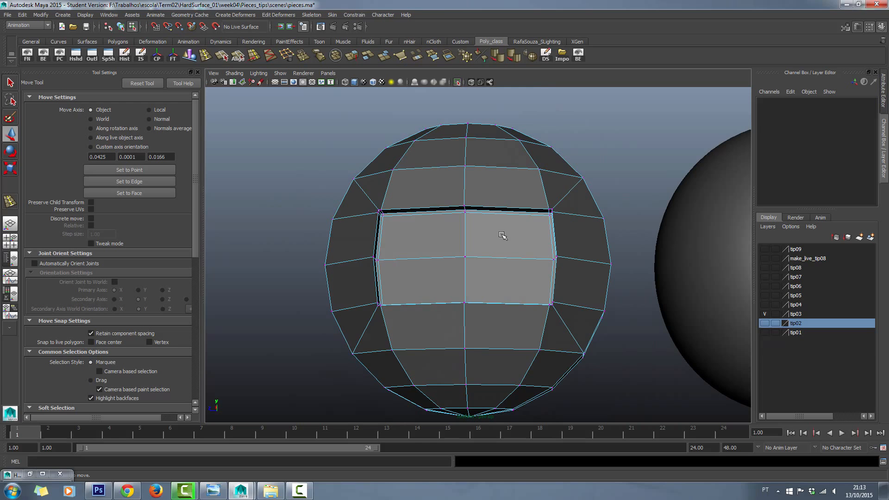
pyautogui.scroll(3, 503, 236)
pyautogui.click(205, 55)
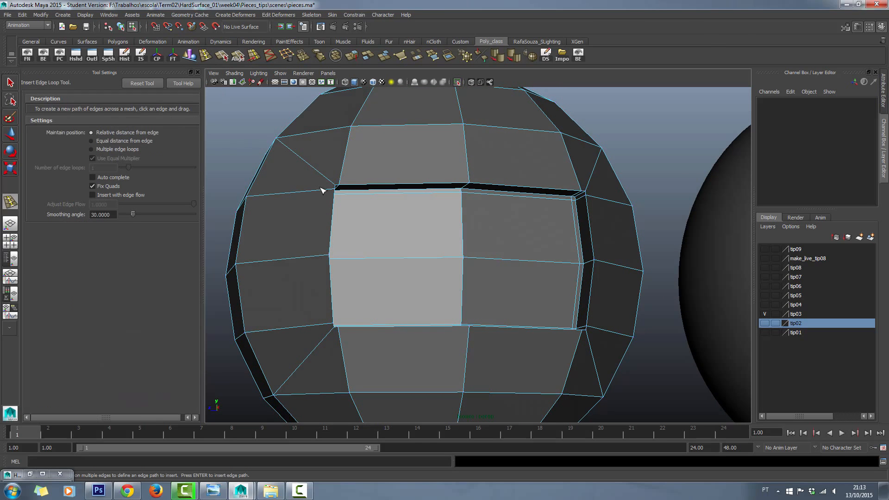
pyautogui.click(324, 192)
pyautogui.hotkey('ctrl', 'z')
pyautogui.click(105, 180)
pyautogui.click(327, 192)
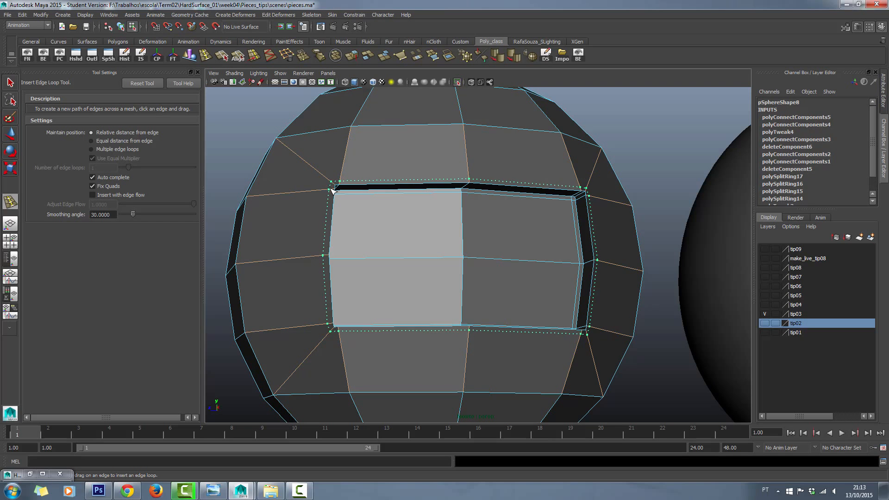
pyautogui.moveTo(333, 190); pyautogui.dragTo(330, 194)
pyautogui.press('3')
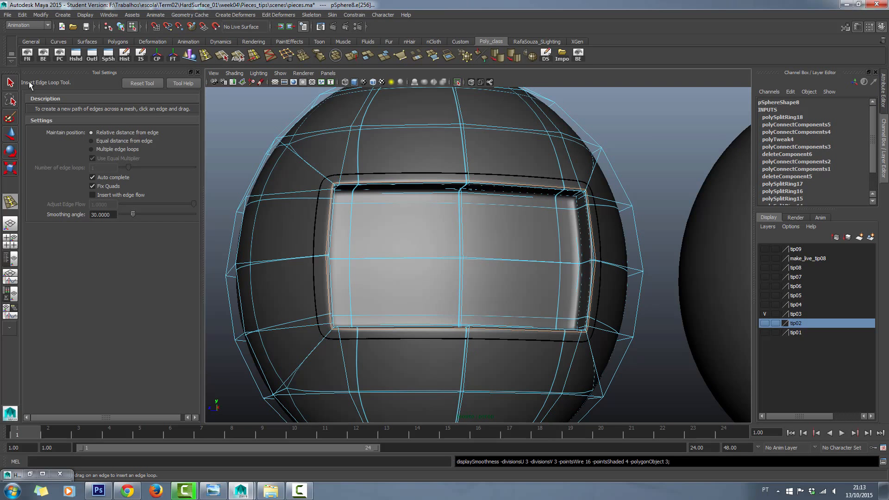
# - Leave edge loop insertion and examine the smoothed recess and its corners from several angles
pyautogui.click(14, 81)
pyautogui.moveTo(341, 188); pyautogui.dragTo(364, 180, button='right')
pyautogui.click(244, 146)
pyautogui.keyDown('alt'); pyautogui.moveTo(244, 146); pyautogui.dragTo(324, 204); pyautogui.keyUp('alt')
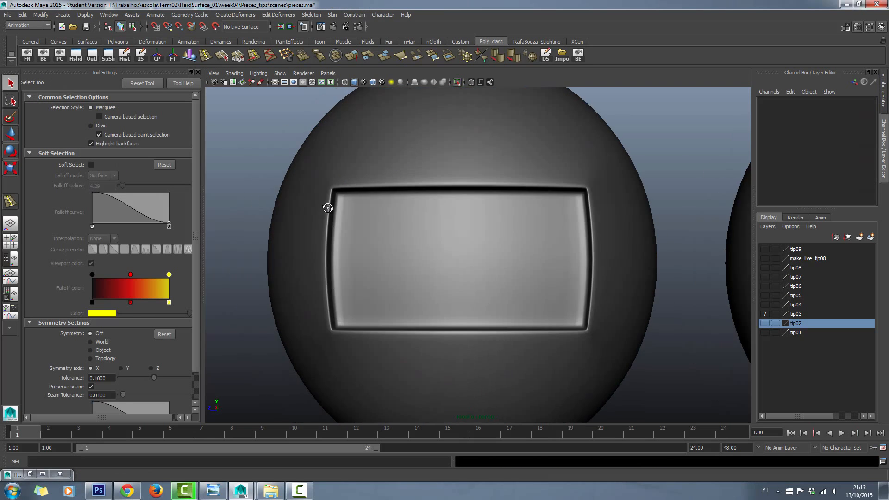
pyautogui.keyDown('alt'); pyautogui.moveTo(391, 237); pyautogui.dragTo(335, 256); pyautogui.keyUp('alt')
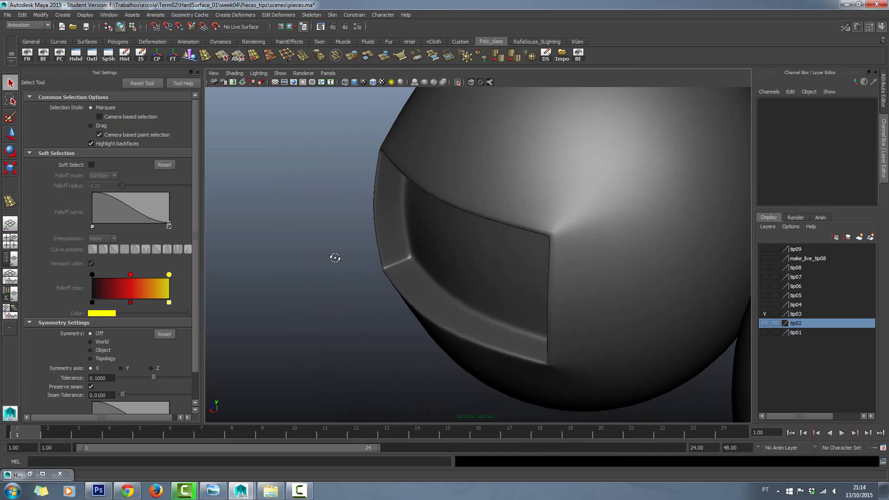
pyautogui.moveTo(528, 334)
pyautogui.keyDown('alt'); pyautogui.mouseDown()
pyautogui.moveTo(525, 326)
pyautogui.moveTo(547, 368)
pyautogui.moveTo(541, 362)
pyautogui.mouseUp(); pyautogui.keyUp('alt')
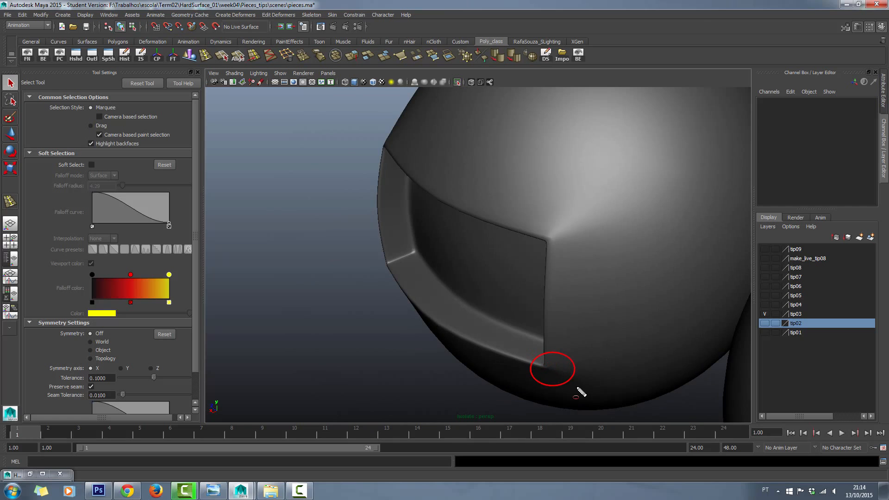
pyautogui.moveTo(528, 185); pyautogui.dragTo(523, 196)
pyautogui.press('Escape')
pyautogui.press('[')
pyautogui.click(451, 315)
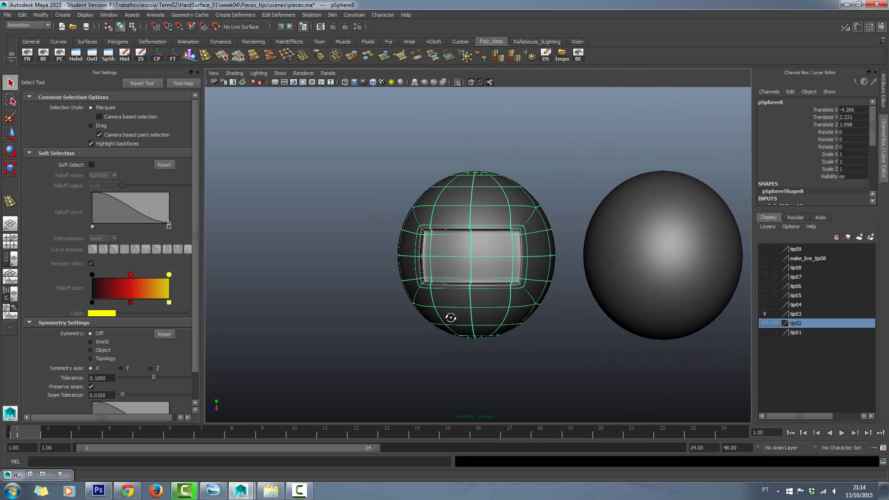
pyautogui.keyDown('alt'); pyautogui.moveTo(451, 315); pyautogui.dragTo(446, 351); pyautogui.keyUp('alt')
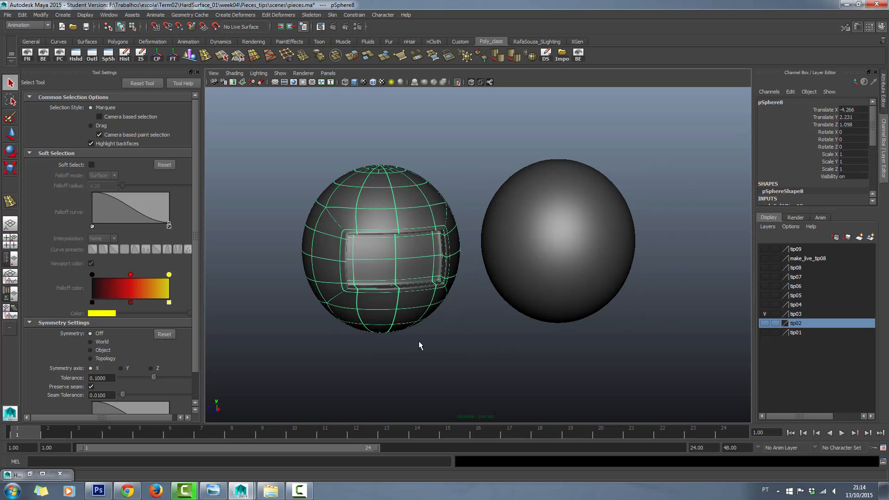
# - Select the uncut sphere beside the recessed one and turn off its smooth preview
pyautogui.click(525, 304)
pyautogui.scroll(5, 492, 368)
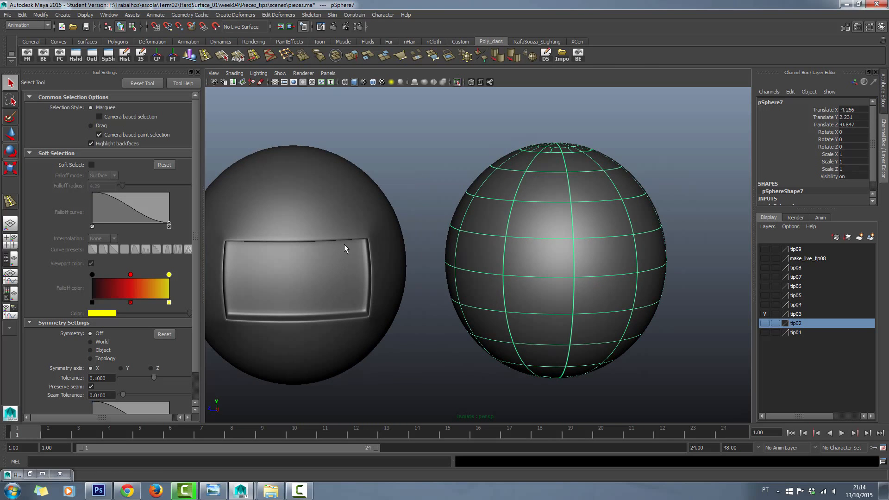
pyautogui.scroll(2, 346, 242)
pyautogui.keyDown('alt'); pyautogui.moveTo(346, 243); pyautogui.dragTo(325, 244); pyautogui.keyUp('alt')
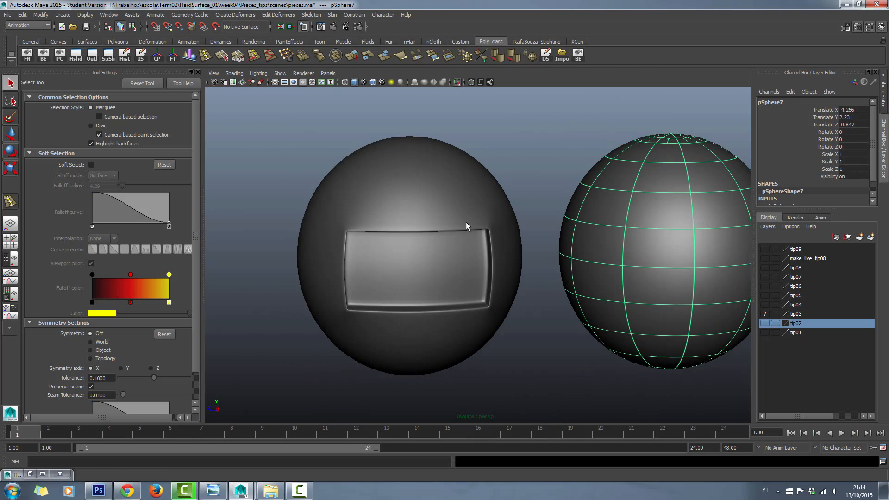
pyautogui.moveTo(466, 226); pyautogui.dragTo(477, 224, button='right')
pyautogui.press('1')
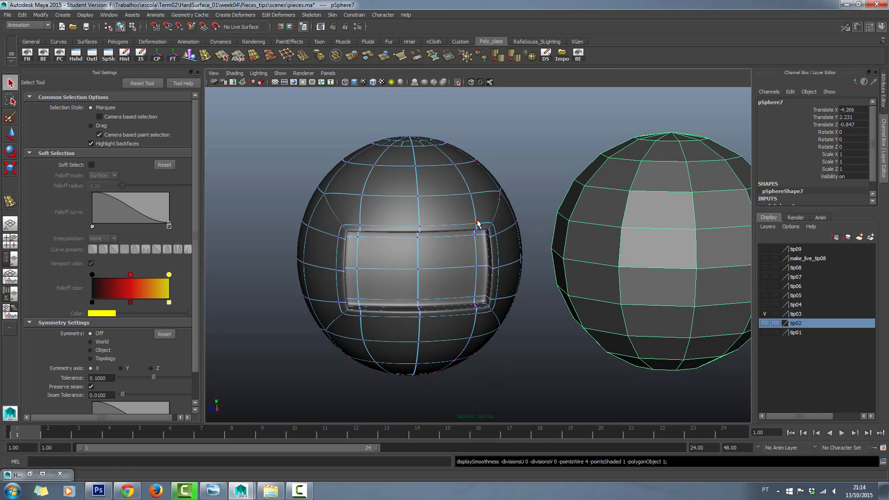
# - Turn off the recessed sphere's smooth preview and examine the vertices at the recess's upper-right corner
pyautogui.keyDown('alt'); pyautogui.moveTo(488, 245); pyautogui.dragTo(476, 204); pyautogui.keyUp('alt')
pyautogui.moveTo(478, 202); pyautogui.dragTo(500, 187, button='right')
pyautogui.press('1')
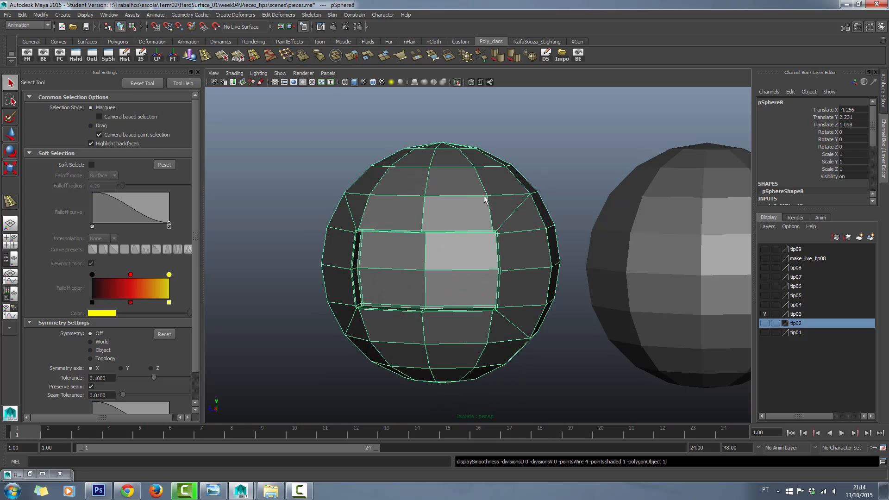
pyautogui.press('F9')
pyautogui.moveTo(489, 226)
pyautogui.mouseDown()
pyautogui.moveTo(516, 250)
pyautogui.moveTo(489, 238)
pyautogui.mouseUp()
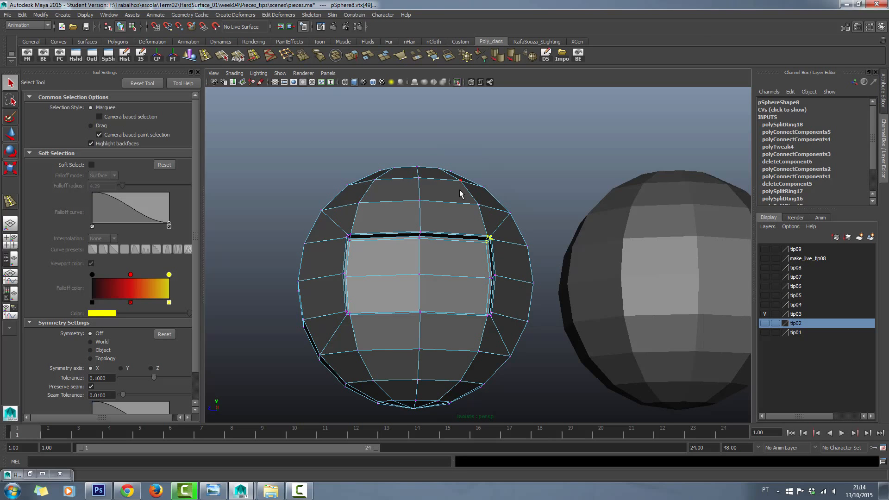
pyautogui.press('F8')
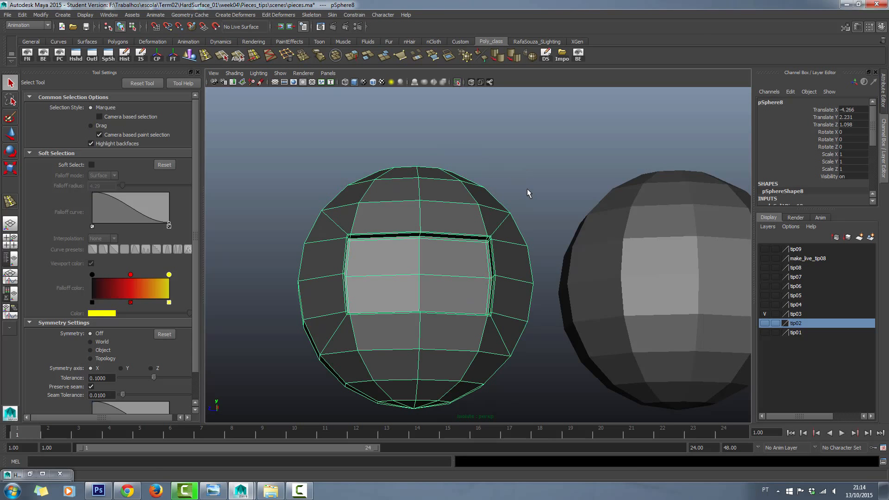
# - Select the uncut sphere and expand its polySphere1 construction settings
pyautogui.scroll(-3, 527, 188)
pyautogui.keyDown('alt'); pyautogui.moveTo(527, 188); pyautogui.dragTo(502, 221); pyautogui.keyUp('alt')
pyautogui.click(502, 221)
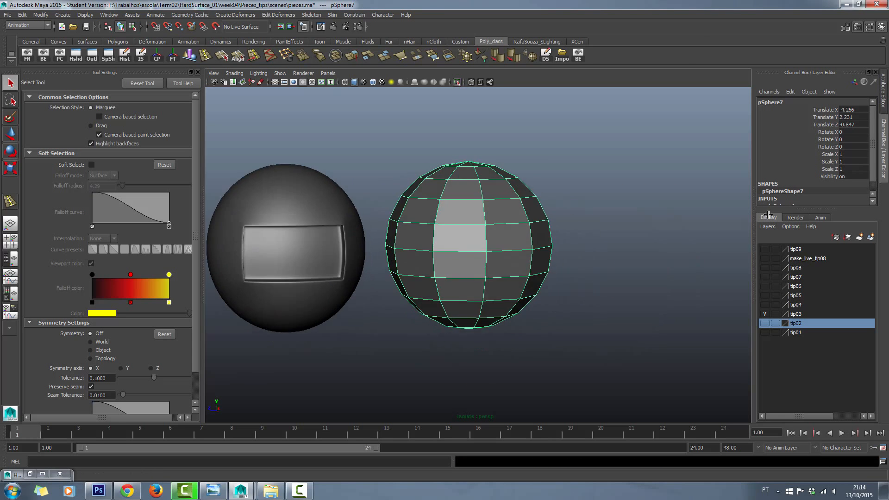
pyautogui.scroll(-3, 871, 159)
pyautogui.click(806, 164)
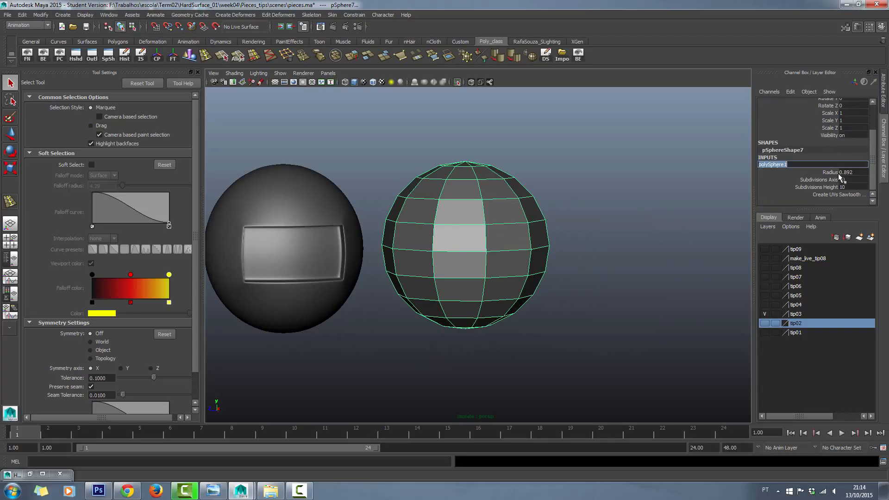
pyautogui.keyDown('alt'); pyautogui.moveTo(579, 262); pyautogui.dragTo(655, 280, button='right'); pyautogui.keyUp('alt')
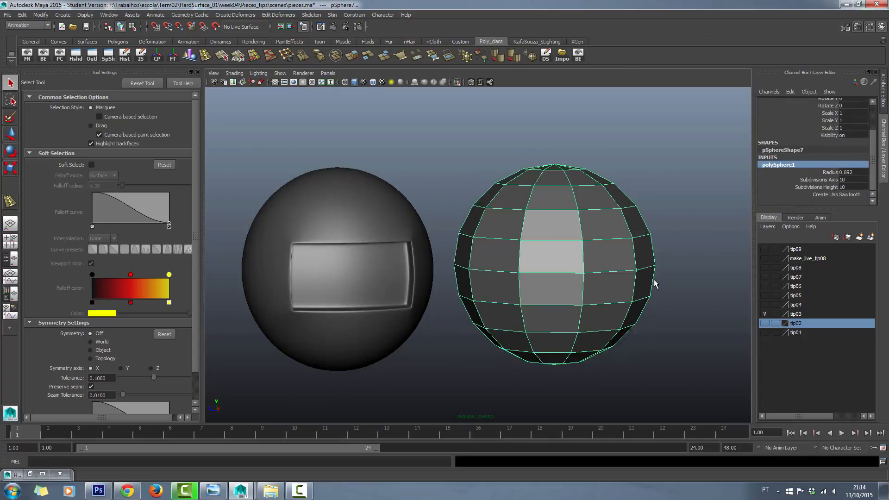
# - Set the uncut sphere's Subdivisions Axis and Subdivisions Height to 80
pyautogui.click(845, 180)
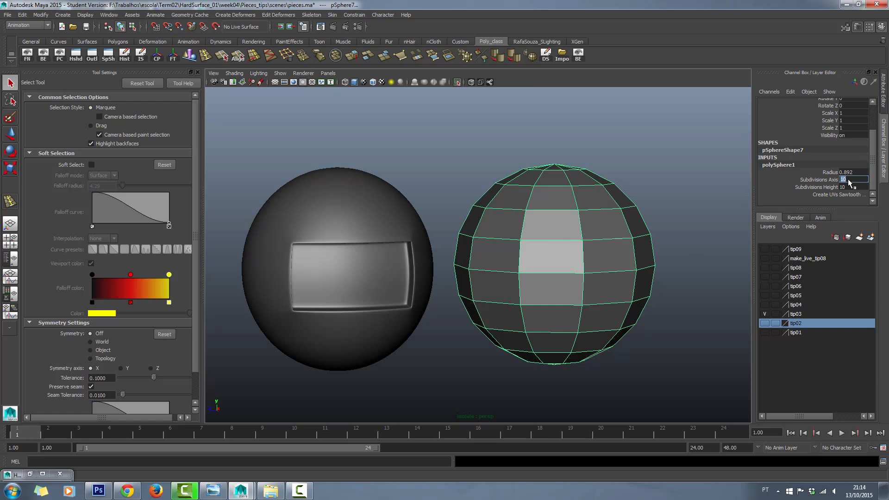
pyautogui.press('Return')
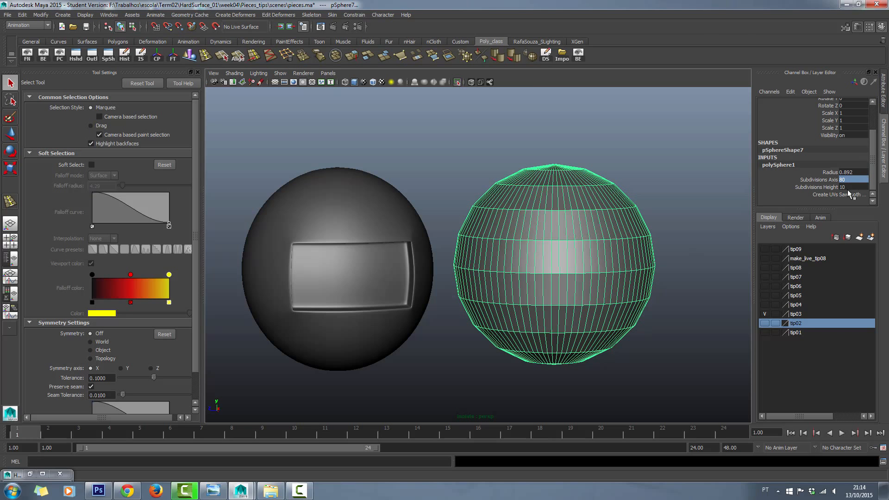
pyautogui.write('80')
pyautogui.press('Return')
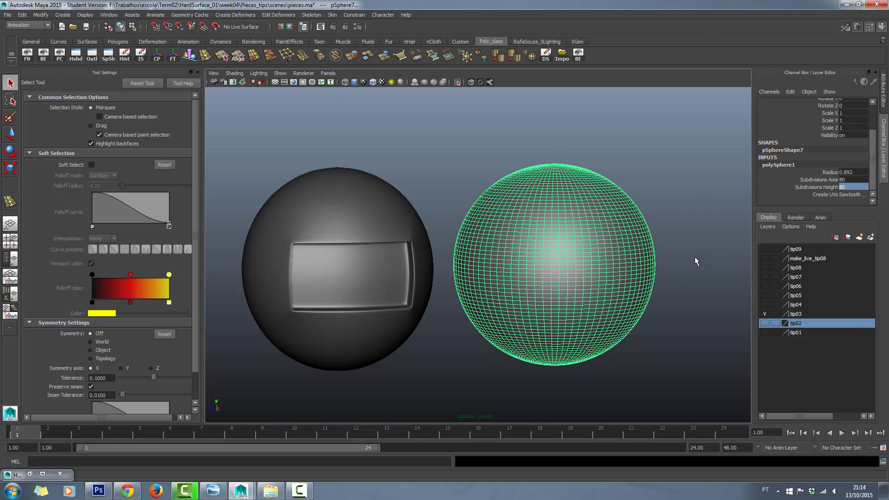
# - Set the uncut sphere's Subdivisions Axis and Subdivisions Height to 40
pyautogui.click(845, 179)
pyautogui.write('40')
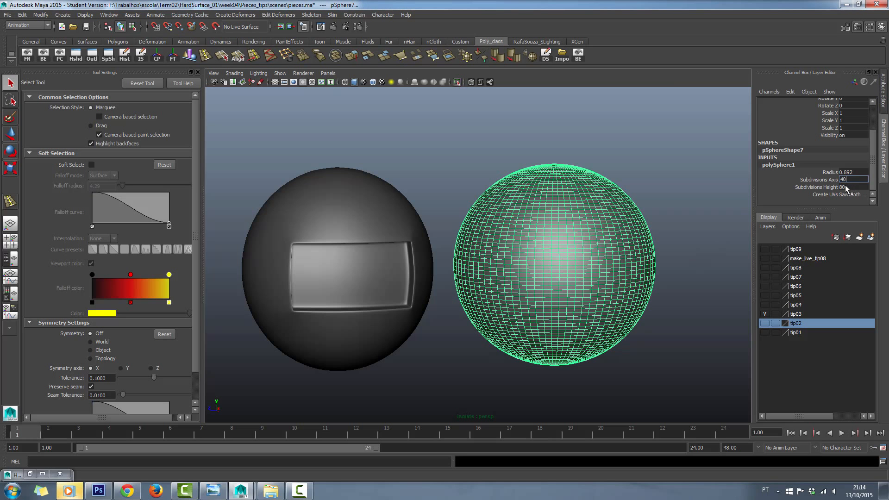
pyautogui.click(846, 186)
pyautogui.write('40')
pyautogui.press('Return')
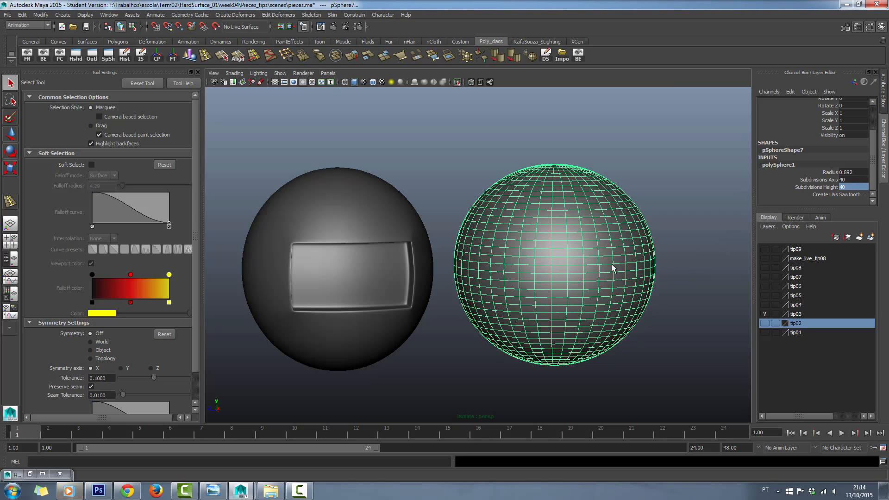
# - Select a block of faces three wide and two high at the dense sphere's front and grow the selection twice
pyautogui.scroll(5, 510, 264)
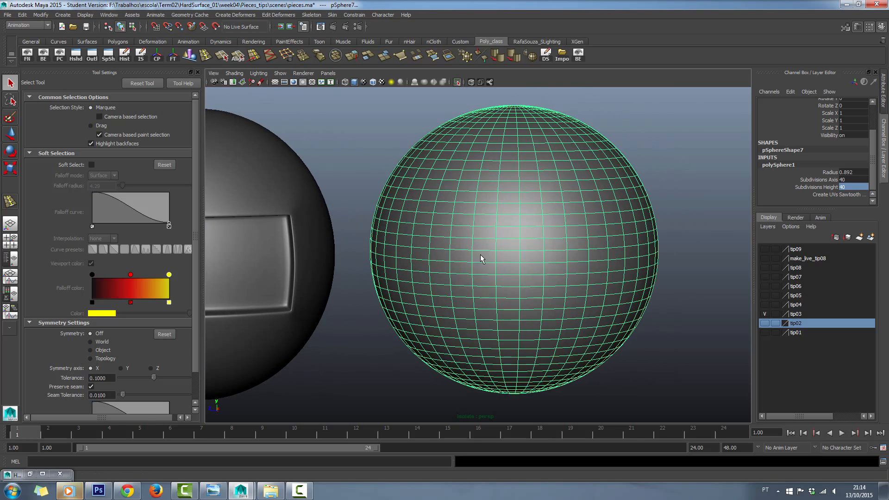
pyautogui.moveTo(485, 253); pyautogui.dragTo(488, 271, button='right')
pyautogui.click(507, 243)
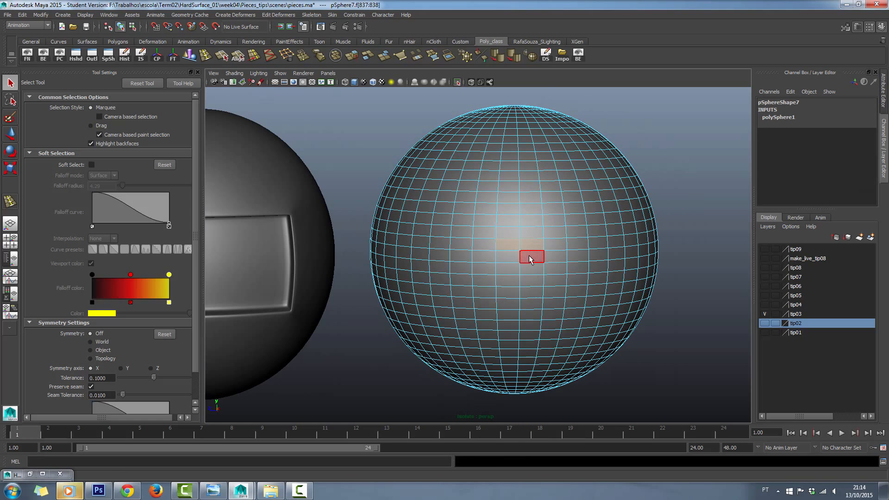
pyautogui.keyDown('shift'); pyautogui.click(533, 255); pyautogui.keyUp('shift')
pyautogui.keyDown('shift'); pyautogui.click(549, 248); pyautogui.keyUp('shift')
pyautogui.keyDown('shift'); pyautogui.click(510, 258); pyautogui.keyUp('shift')
pyautogui.keyDown('shift'); pyautogui.click(557, 254); pyautogui.keyUp('shift')
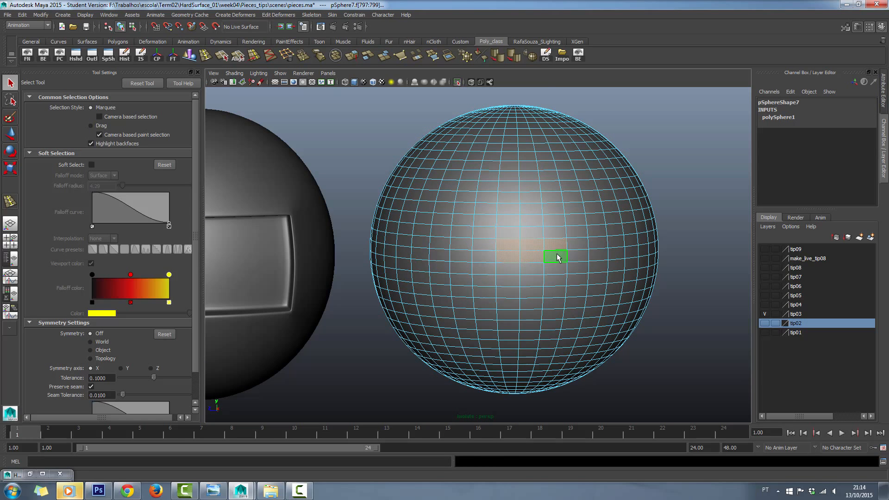
pyautogui.hotkey('shift', '.')
pyautogui.hotkey('shift', '.')
# - Trim the right side of the face selection and fill in its last column, making a six-by-six block
pyautogui.keyDown('ctrl'); pyautogui.moveTo(691, 197); pyautogui.dragTo(578, 306); pyautogui.keyUp('ctrl')
pyautogui.scroll(-3, 568, 313)
pyautogui.scroll(3, 545, 317)
pyautogui.keyDown('shift'); pyautogui.click(575, 279); pyautogui.keyUp('shift')
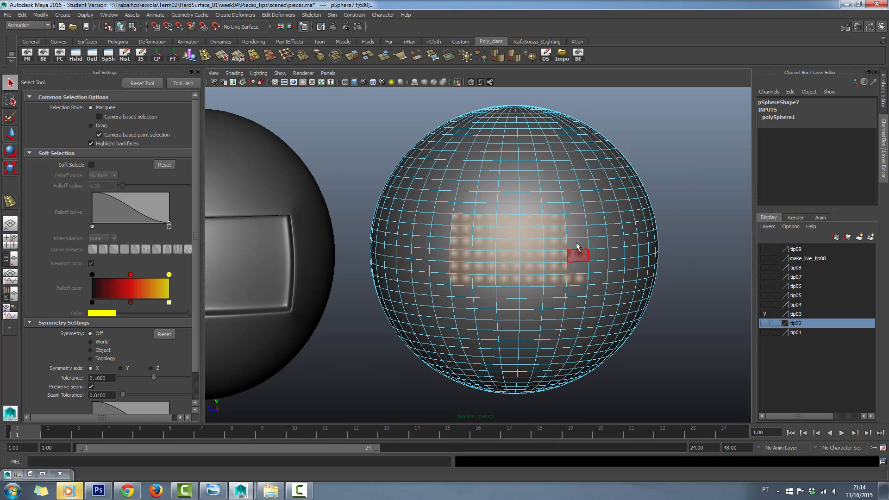
pyautogui.keyDown('shift'); pyautogui.click(576, 222); pyautogui.keyUp('shift')
pyautogui.keyDown('shift'); pyautogui.click(575, 233); pyautogui.keyUp('shift')
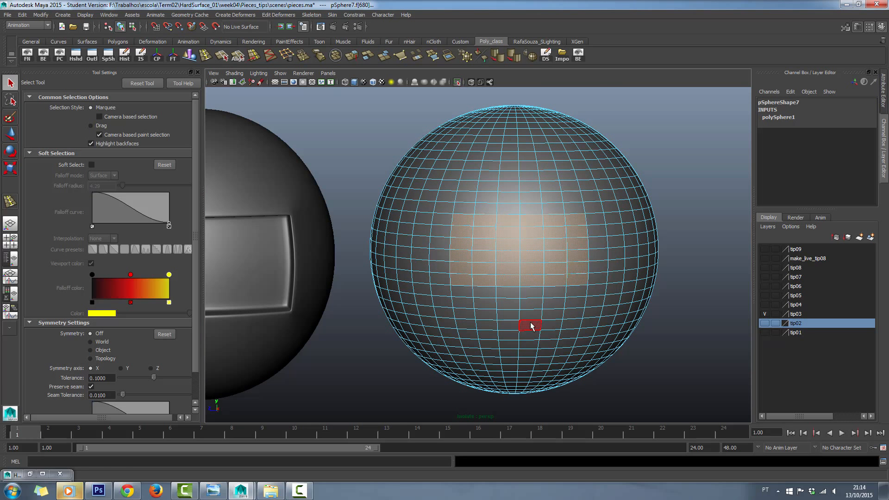
# - Preview the dense sphere smoothed and examine its silhouette up close against the mesh cage
pyautogui.scroll(-3, 530, 325)
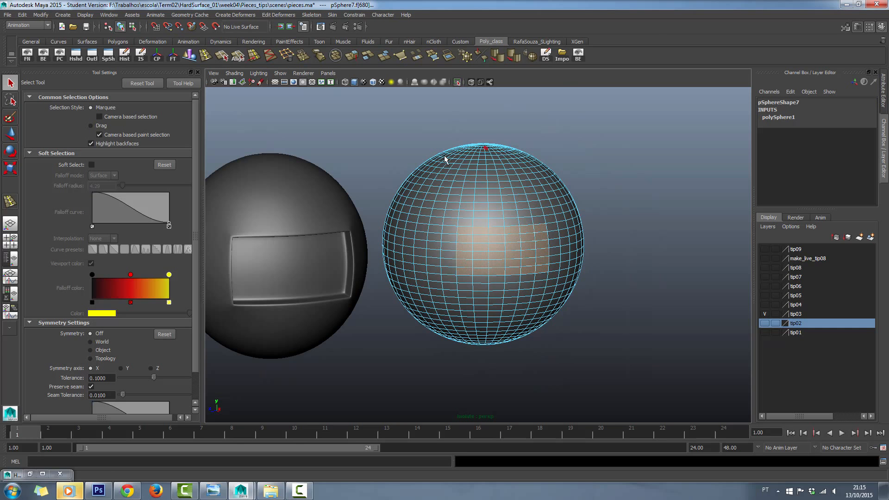
pyautogui.scroll(3, 549, 306)
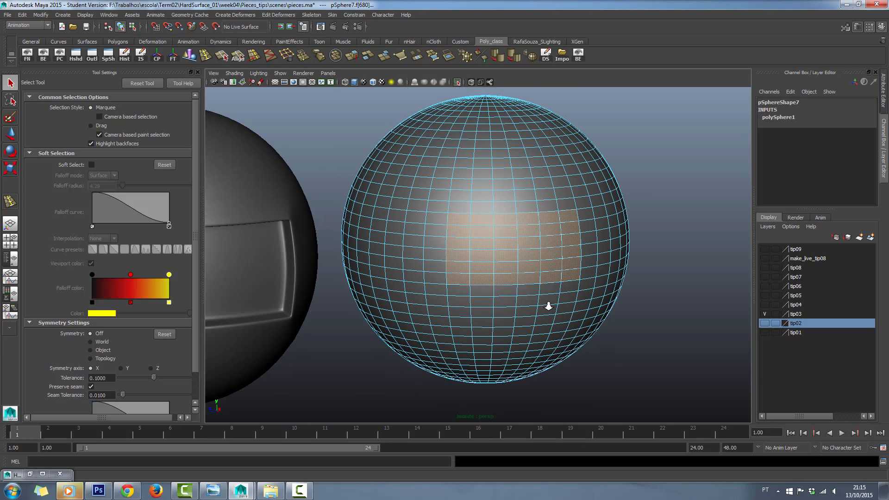
pyautogui.press('3')
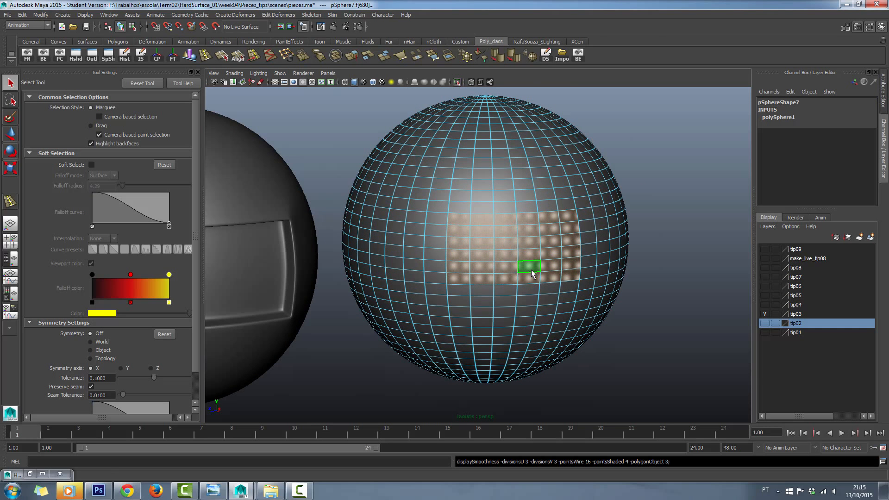
pyautogui.keyDown('alt'); pyautogui.moveTo(491, 278); pyautogui.dragTo(489, 303, button='middle'); pyautogui.keyUp('alt')
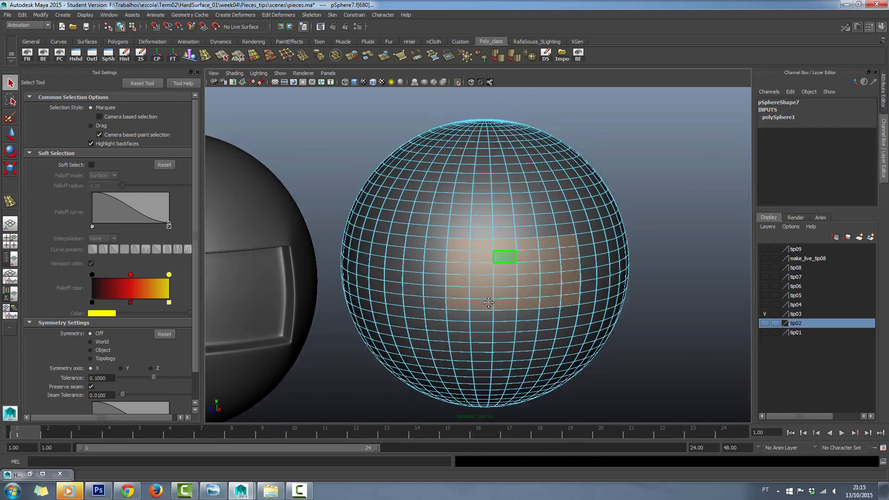
pyautogui.scroll(10, 488, 302)
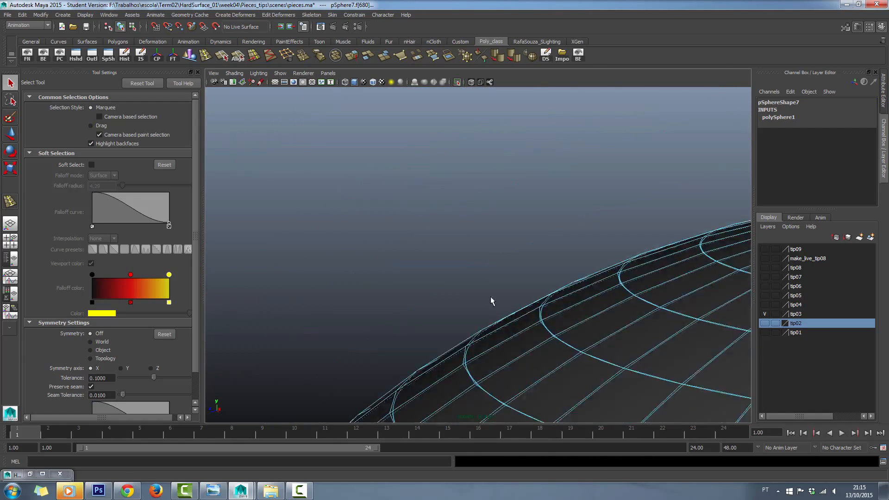
pyautogui.scroll(2, 491, 297)
pyautogui.scroll(-1, 498, 265)
pyautogui.keyDown('alt'); pyautogui.moveTo(512, 294); pyautogui.dragTo(482, 273, button='middle'); pyautogui.keyUp('alt')
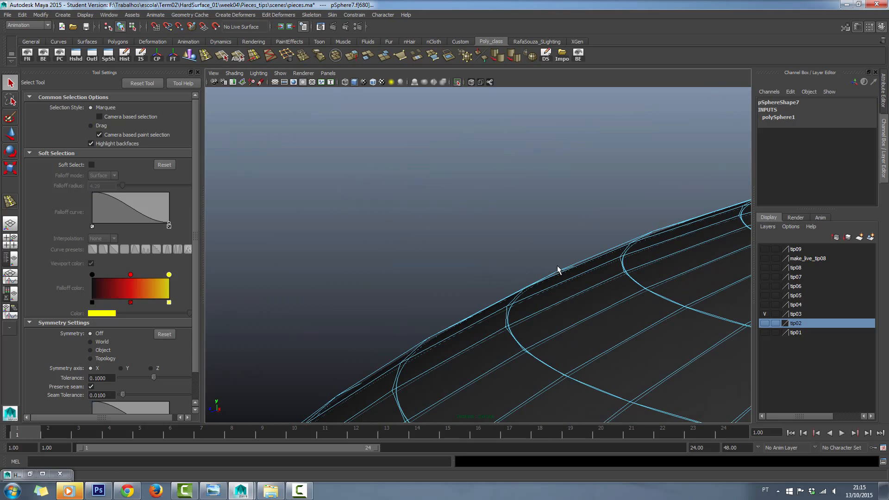
pyautogui.press('ctrl')
pyautogui.press('ctrl')
pyautogui.scroll(-6, 524, 276)
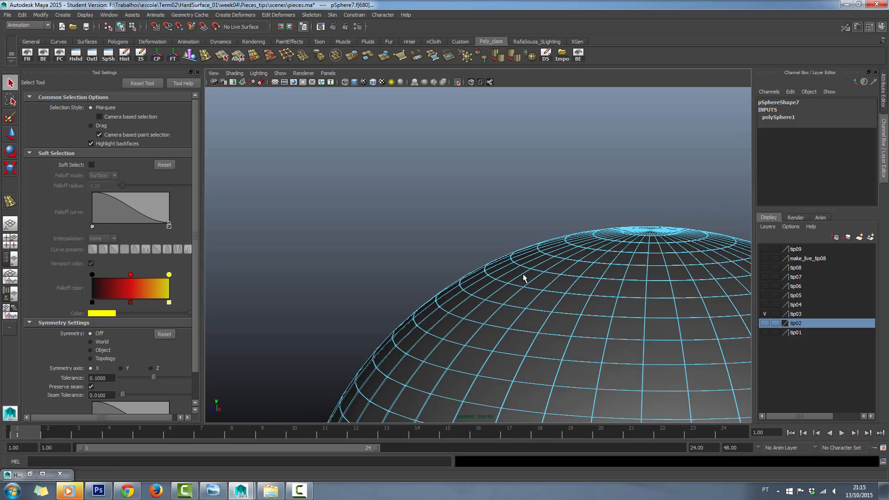
pyautogui.scroll(6, 487, 271)
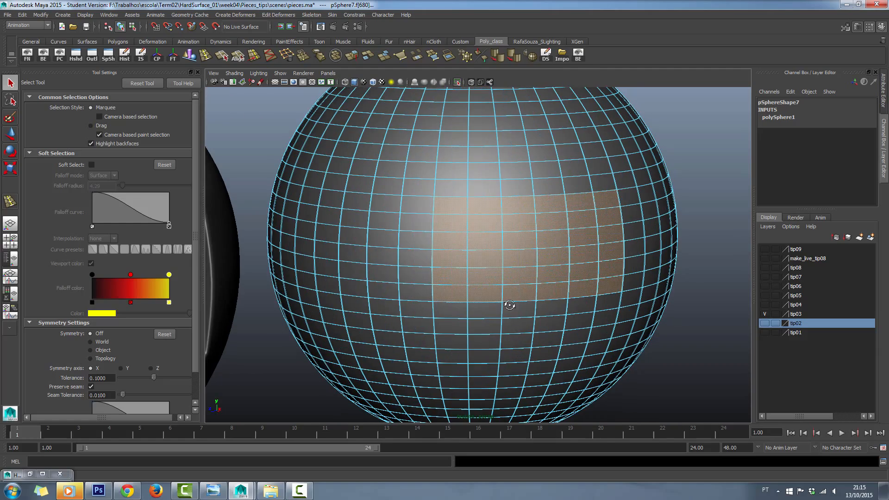
# - Turn off the dense sphere's smooth preview and examine the selected face block from both sides
pyautogui.press('1')
pyautogui.keyDown('alt'); pyautogui.moveTo(501, 293); pyautogui.dragTo(421, 192); pyautogui.keyUp('alt')
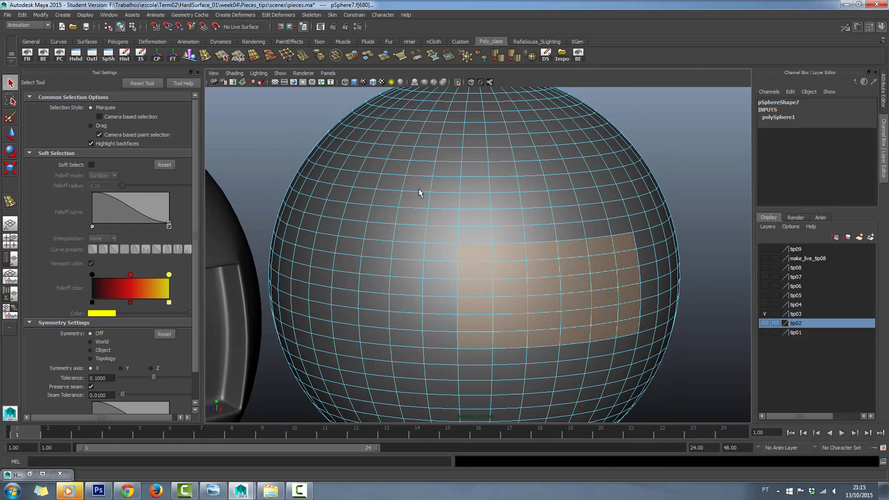
pyautogui.keyDown('alt'); pyautogui.moveTo(571, 304); pyautogui.dragTo(459, 212); pyautogui.keyUp('alt')
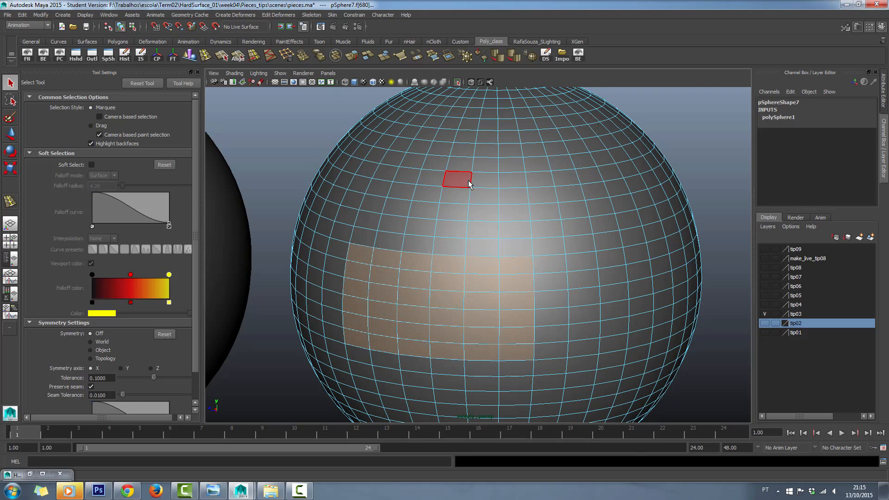
pyautogui.keyDown('alt'); pyautogui.moveTo(530, 245); pyautogui.dragTo(502, 252); pyautogui.keyUp('alt')
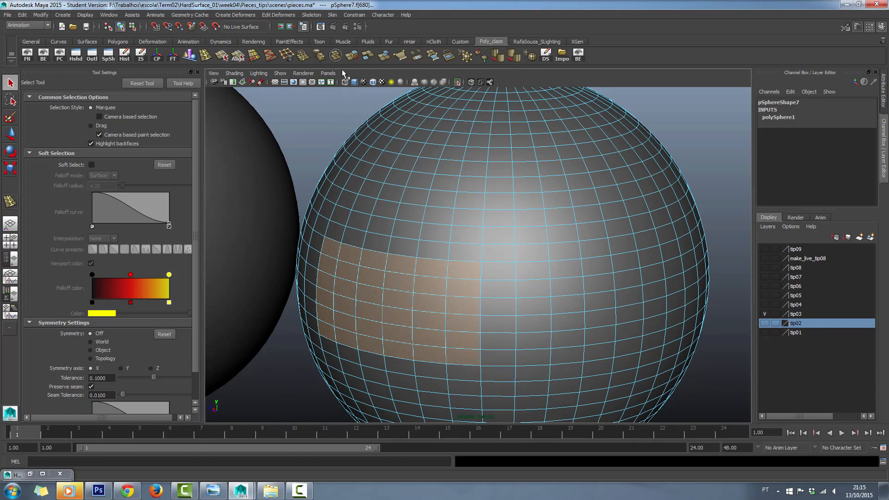
# - Select the dense sphere as a whole object, switch to the Polygons menu set and examine the Smooth options
pyautogui.press('F8')
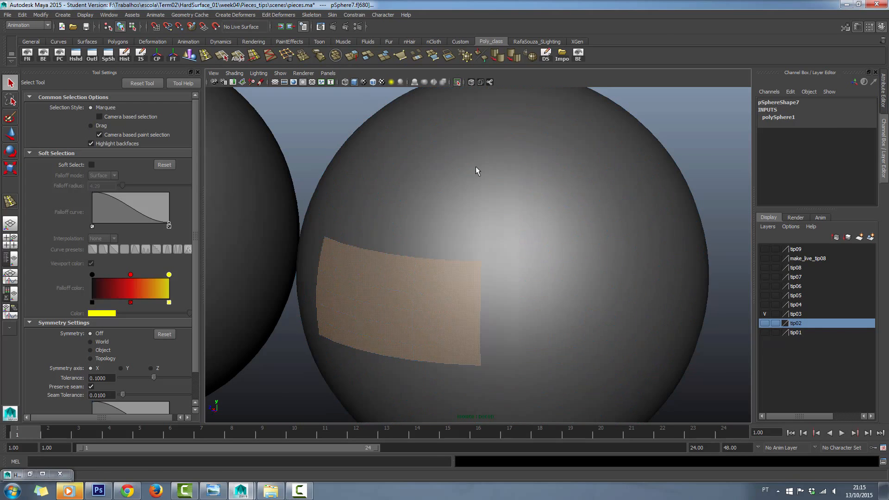
pyautogui.scroll(-1, 873, 172)
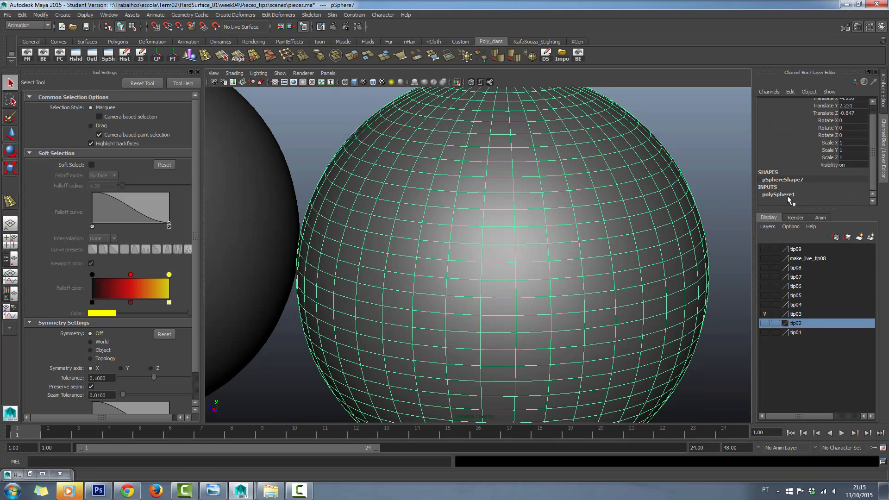
pyautogui.click(29, 26)
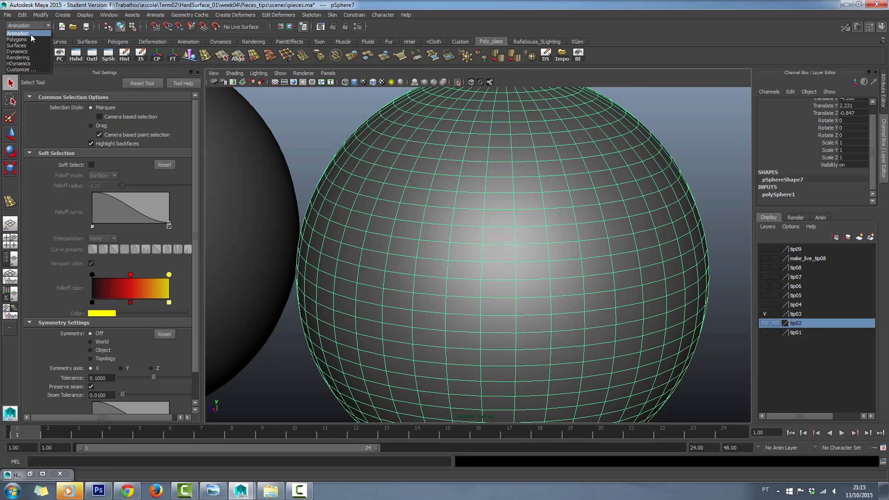
pyautogui.click(29, 40)
pyautogui.click(172, 14)
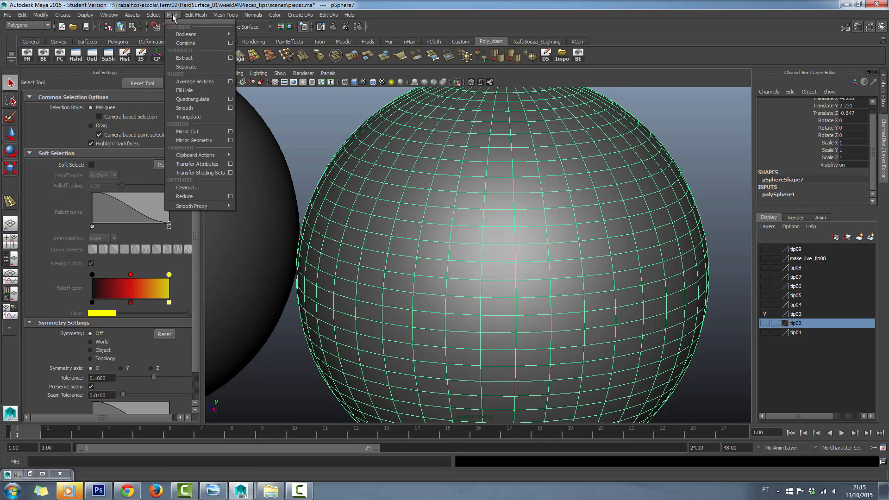
pyautogui.click(231, 107)
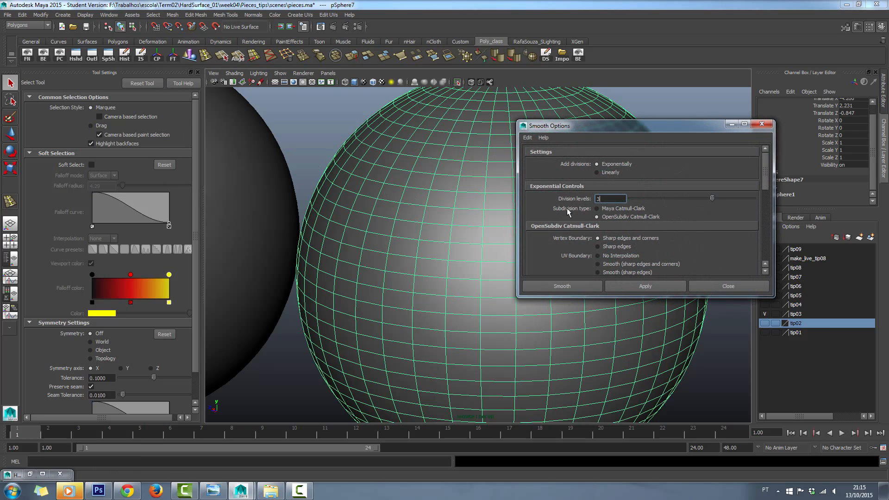
pyautogui.click(762, 123)
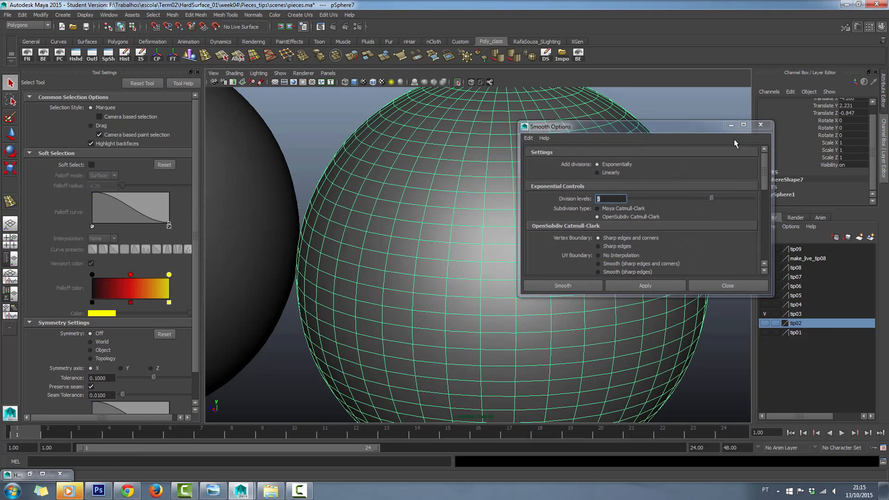
# - Undo the switch to whole-object selection so the dense sphere's six-by-six face block is selected again
pyautogui.scroll(-5, 519, 273)
pyautogui.scroll(2, 479, 260)
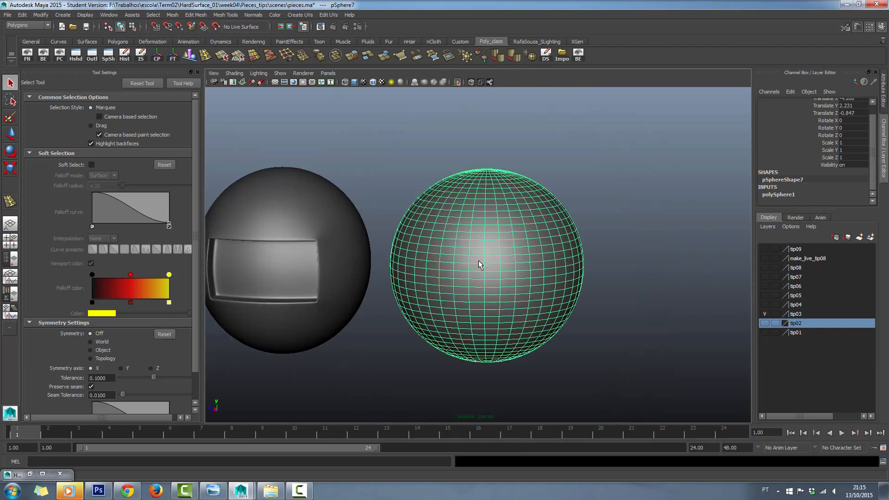
pyautogui.scroll(-2, 479, 260)
pyautogui.moveTo(486, 252); pyautogui.dragTo(488, 270, button='right')
pyautogui.hotkey('ctrl', 'z')
pyautogui.hotkey('shift', 'z')
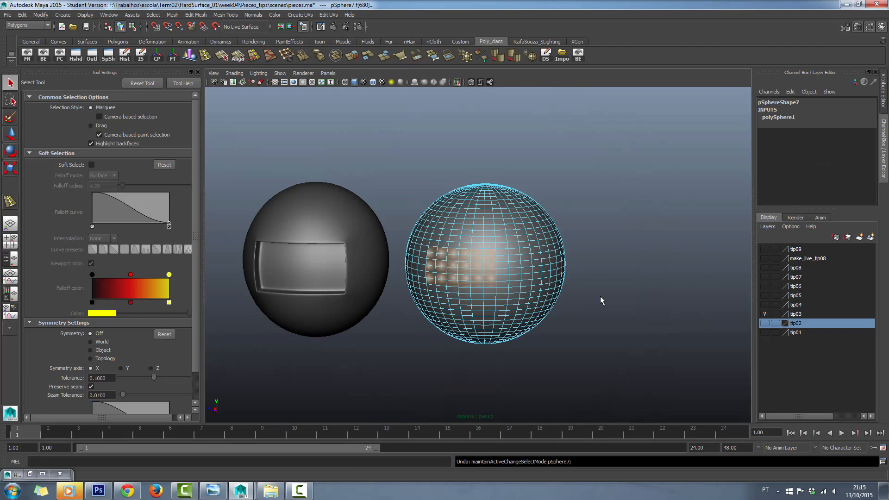
pyautogui.scroll(4, 600, 296)
pyautogui.keyDown('alt'); pyautogui.moveTo(603, 303); pyautogui.dragTo(555, 303, button='right'); pyautogui.keyUp('alt')
pyautogui.keyDown('alt'); pyautogui.moveTo(555, 303); pyautogui.dragTo(560, 302, button='middle'); pyautogui.keyUp('alt')
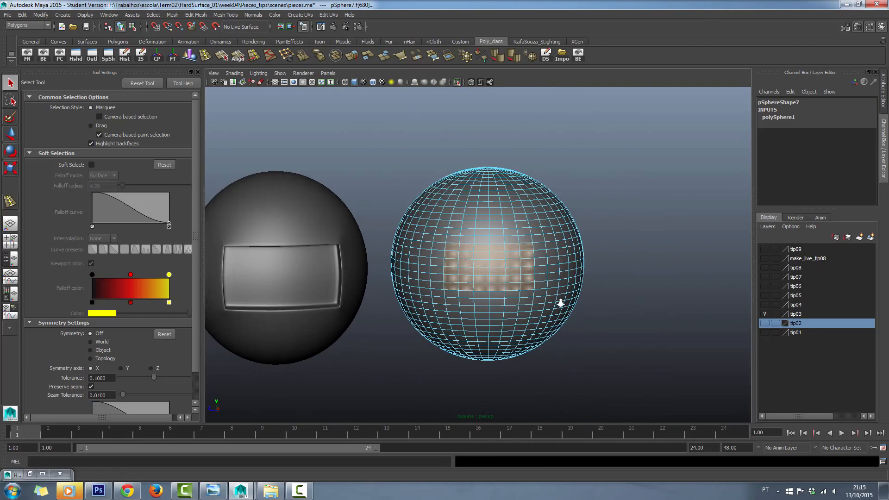
pyautogui.keyDown('alt'); pyautogui.moveTo(560, 301); pyautogui.dragTo(625, 301, button='right'); pyautogui.keyUp('alt')
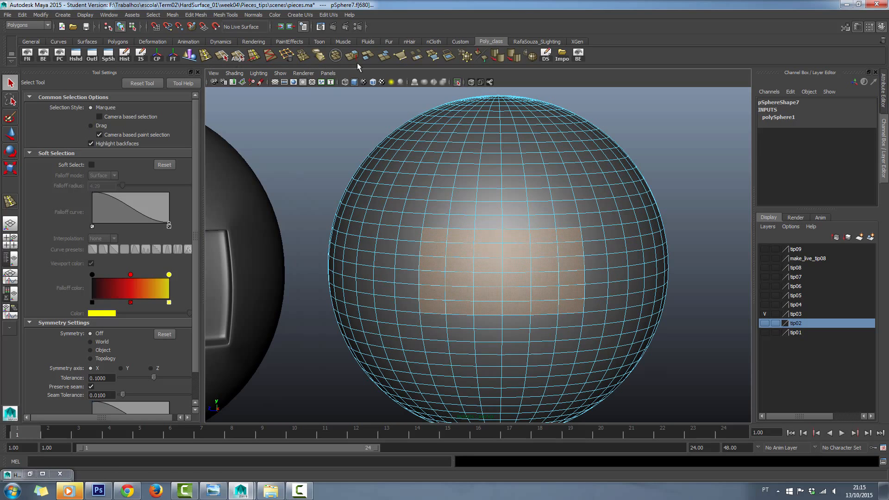
# - Extrude the six-by-six face block inward to form a shallow rectangular recess in the dense sphere
pyautogui.click(371, 57)
pyautogui.keyDown('alt'); pyautogui.moveTo(468, 258); pyautogui.dragTo(440, 273); pyautogui.keyUp('alt')
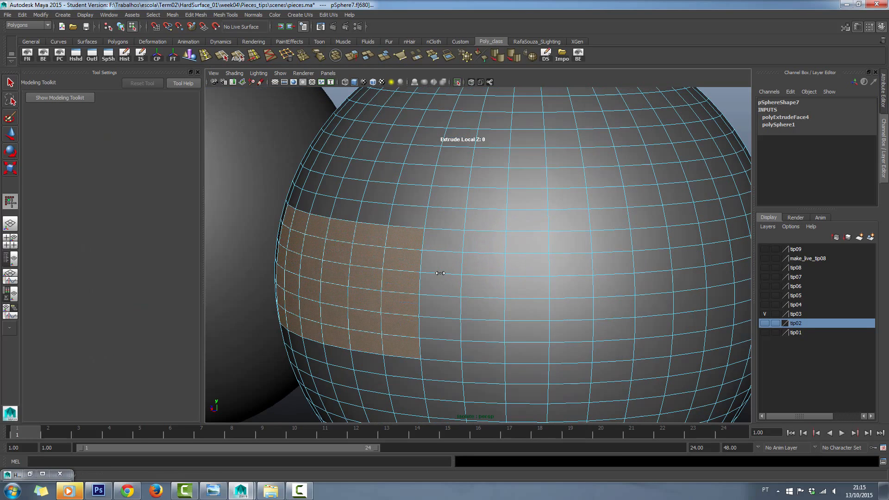
pyautogui.keyDown('alt'); pyautogui.moveTo(440, 273); pyautogui.dragTo(357, 268, button='right'); pyautogui.keyUp('alt')
pyautogui.click(357, 268)
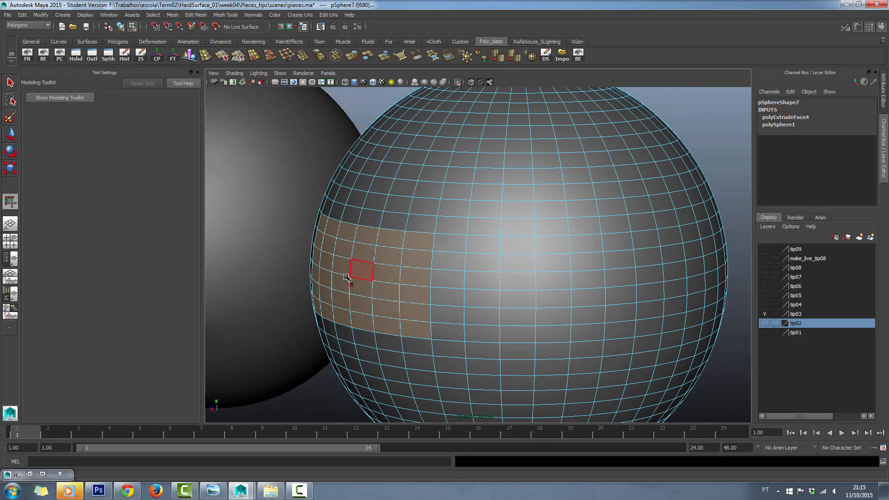
pyautogui.moveTo(350, 277); pyautogui.dragTo(482, 260)
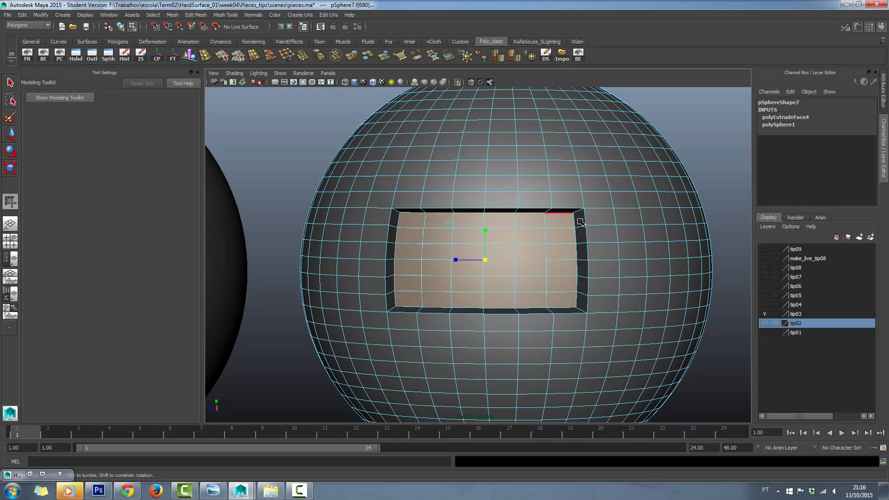
pyautogui.keyDown('alt'); pyautogui.moveTo(377, 209); pyautogui.dragTo(394, 251, button='right'); pyautogui.keyUp('alt')
pyautogui.keyDown('alt'); pyautogui.moveTo(393, 252); pyautogui.dragTo(408, 262); pyautogui.keyUp('alt')
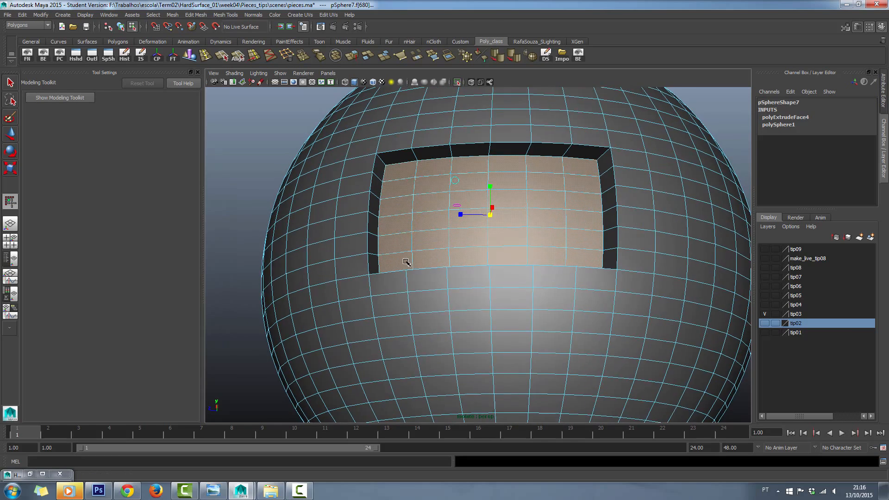
pyautogui.keyDown('alt'); pyautogui.moveTo(408, 262); pyautogui.dragTo(412, 278, button='middle'); pyautogui.keyUp('alt')
pyautogui.keyDown('alt'); pyautogui.moveTo(408, 264); pyautogui.dragTo(417, 268, button='right'); pyautogui.keyUp('alt')
pyautogui.keyDown('alt'); pyautogui.moveTo(416, 268); pyautogui.dragTo(414, 274); pyautogui.keyUp('alt')
pyautogui.moveTo(503, 236); pyautogui.dragTo(503, 238)
pyautogui.keyDown('alt'); pyautogui.moveTo(368, 152); pyautogui.dragTo(366, 157); pyautogui.keyUp('alt')
# - With Auto complete off, insert support edge loops close to all four sides of the recess floor
pyautogui.moveTo(365, 158); pyautogui.dragTo(403, 144, button='right')
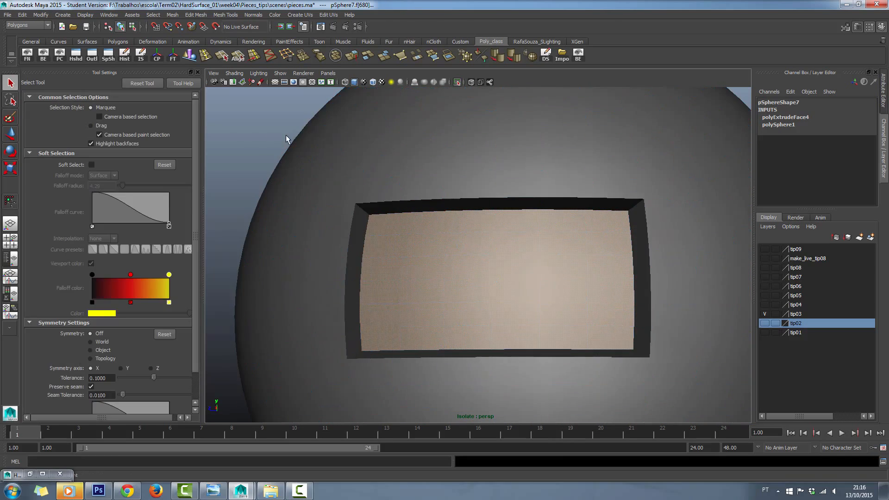
pyautogui.moveTo(245, 130); pyautogui.dragTo(391, 132)
pyautogui.click(205, 55)
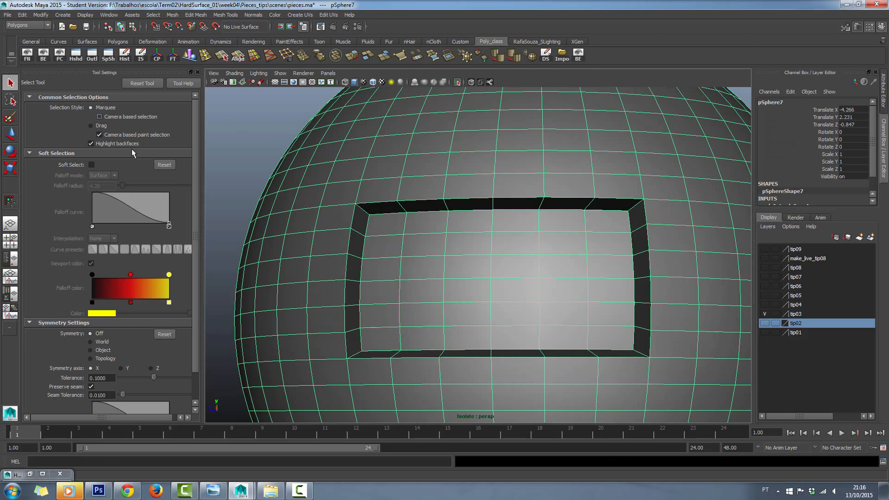
pyautogui.click(93, 178)
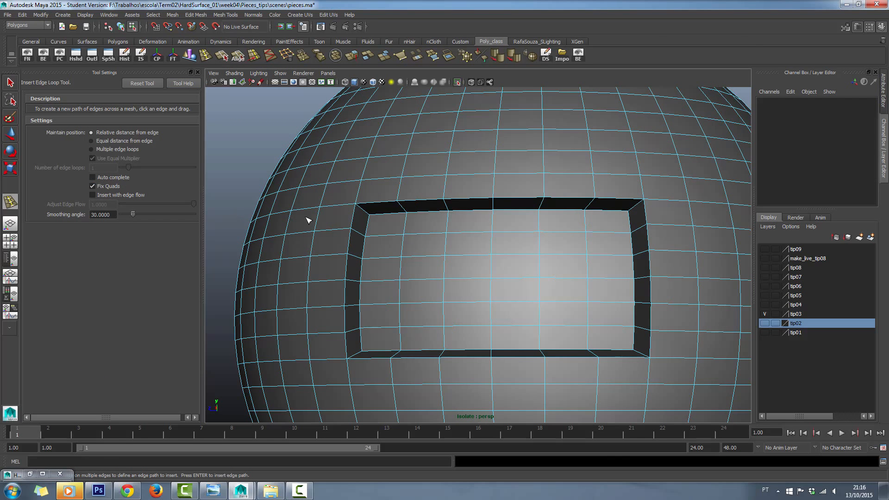
pyautogui.click(364, 217)
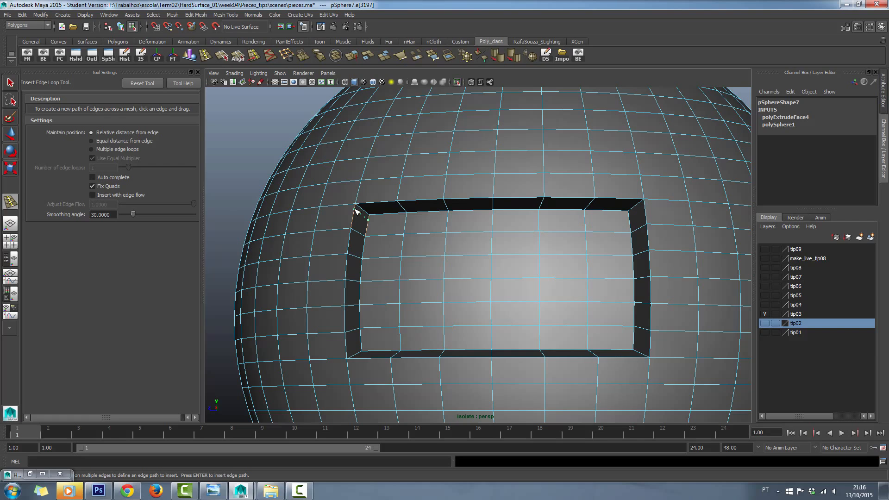
pyautogui.click(357, 208)
pyautogui.press('Return')
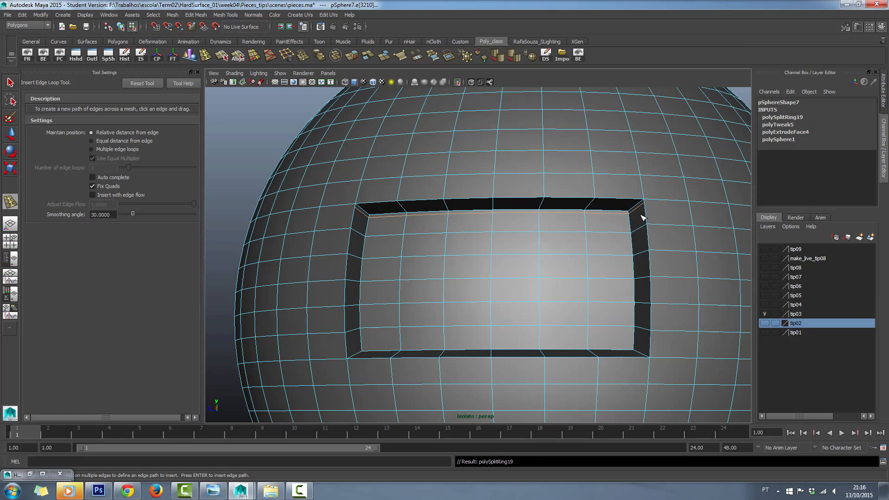
pyautogui.click(631, 286)
# - Delete the two surface edges that meet the recess's upper-left corner from the left and from above
pyautogui.scroll(6, 493, 252)
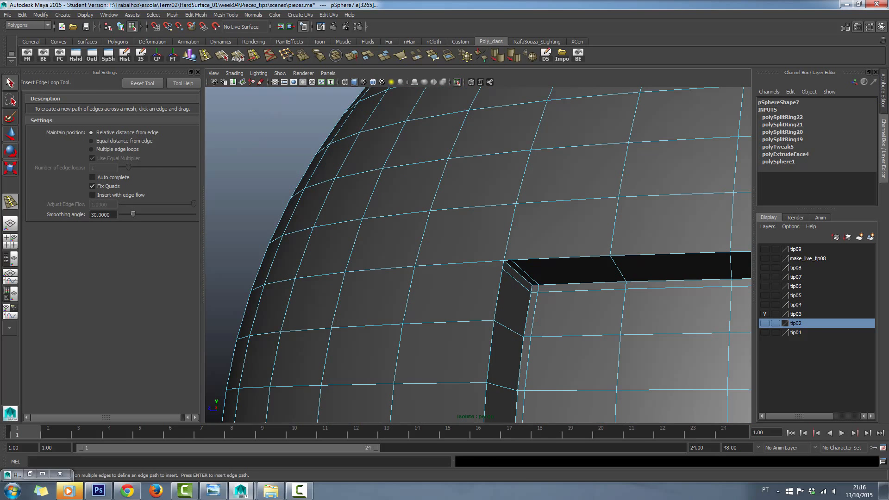
pyautogui.click(10, 82)
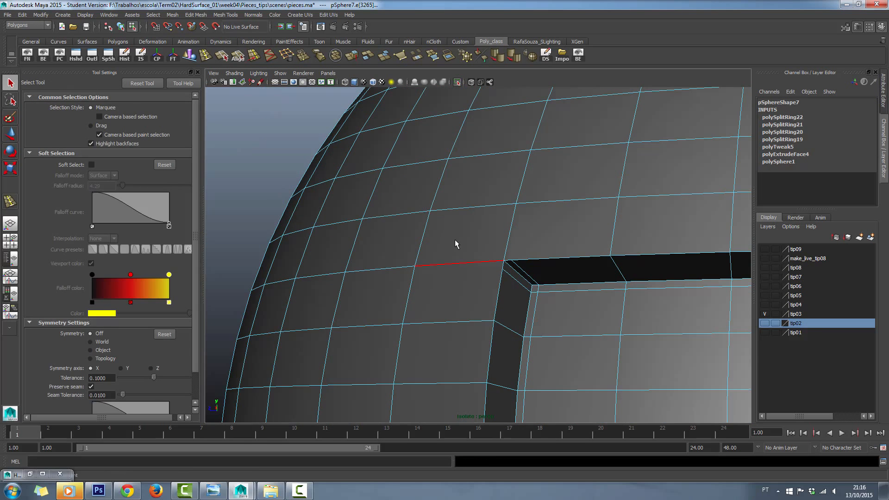
pyautogui.moveTo(457, 242); pyautogui.dragTo(419, 243, button='right')
pyautogui.click(473, 264)
pyautogui.moveTo(473, 264); pyautogui.dragTo(465, 231, button='right')
pyautogui.click(510, 243)
pyautogui.hotkey('ctrl', 'Delete')
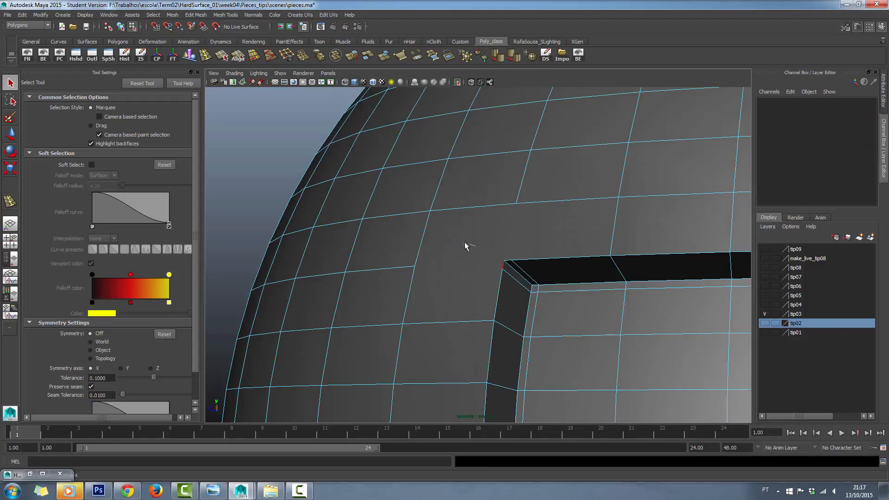
# - Connect the upper-left recess corner diagonally to the outer grid vertex, and its support-loop ends to the two open vertices
pyautogui.moveTo(465, 242); pyautogui.dragTo(429, 248, button='right')
pyautogui.click(429, 212)
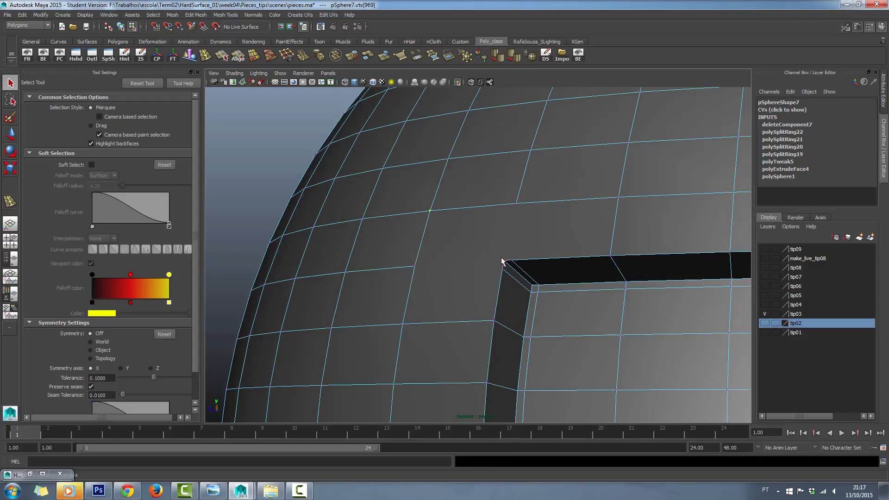
pyautogui.click(270, 56)
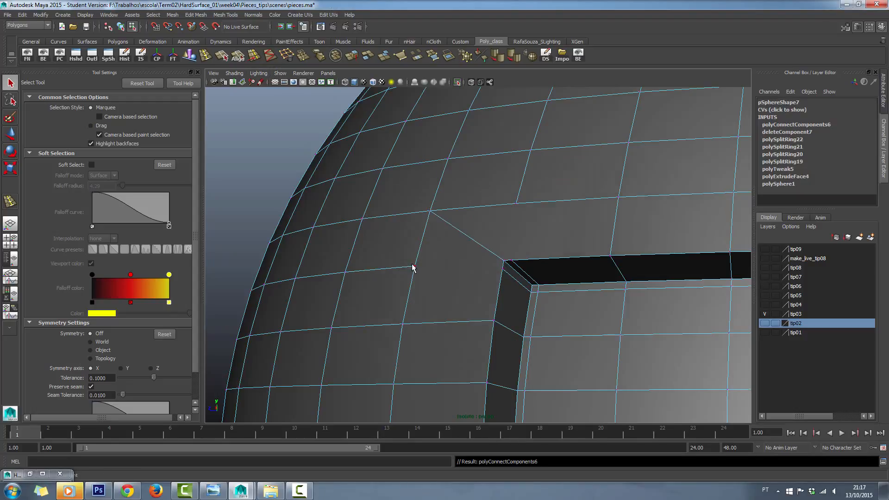
pyautogui.click(502, 269)
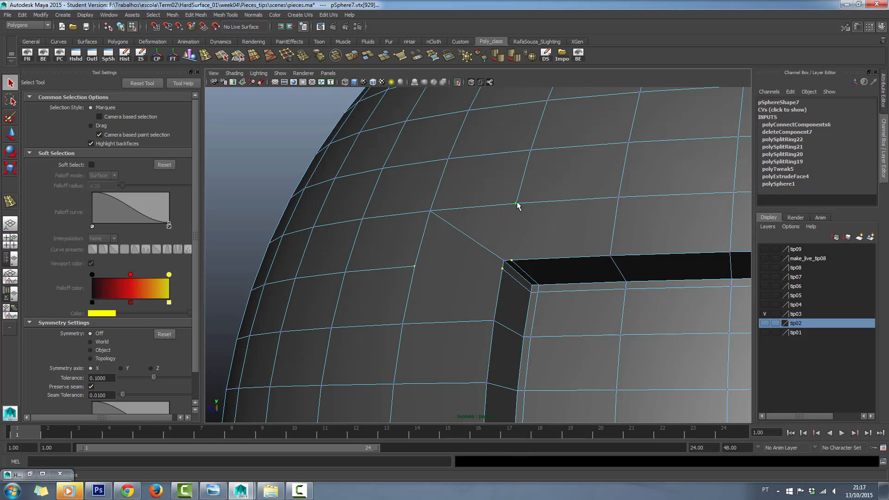
pyautogui.click(269, 56)
# - Reroute the surface edges at the other three recess corners with the same diagonal connections
pyautogui.scroll(-6, 590, 300)
pyautogui.keyDown('alt'); pyautogui.moveTo(590, 300); pyautogui.dragTo(505, 252, button='middle'); pyautogui.keyUp('alt')
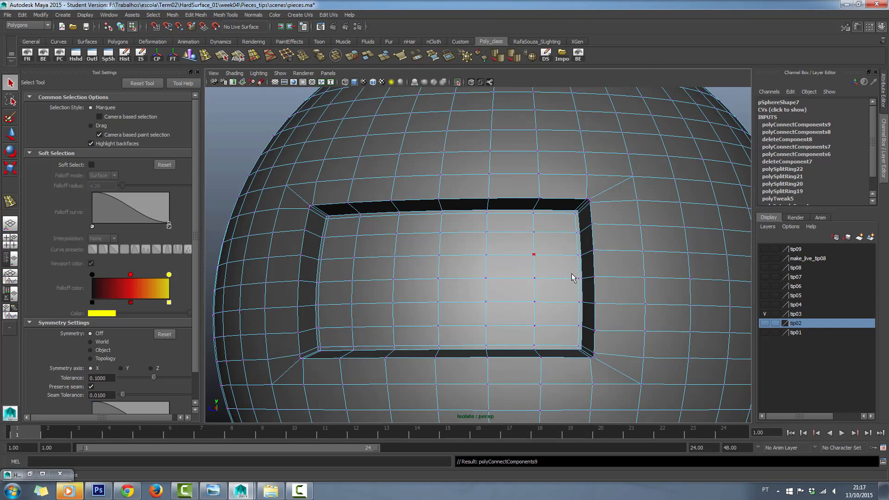
pyautogui.scroll(-3, 532, 252)
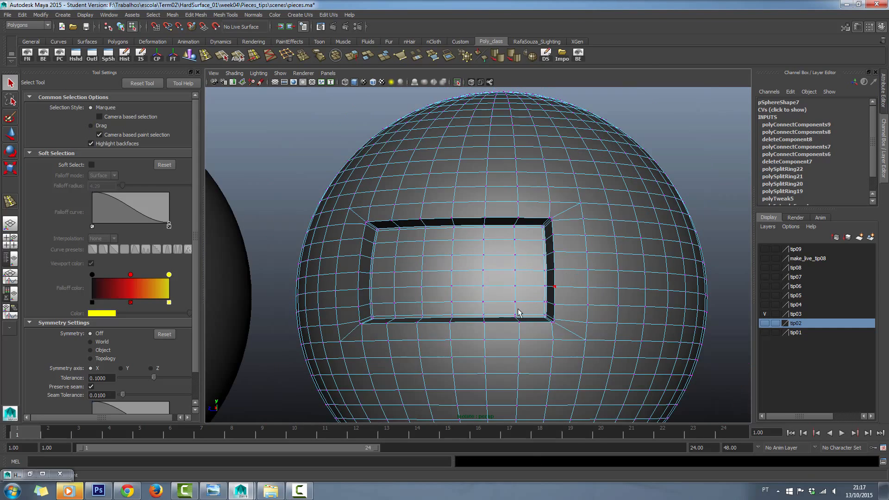
pyautogui.keyDown('alt'); pyautogui.moveTo(532, 252); pyautogui.dragTo(519, 299); pyautogui.keyUp('alt')
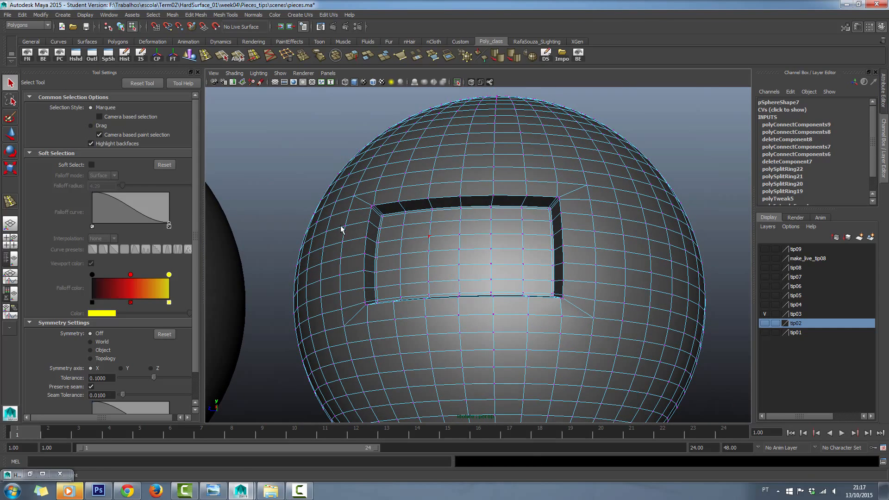
# - Try to bring up the Insert Edge Loop Tool settings for the recessed sphere
pyautogui.click(206, 56)
pyautogui.scroll(3, 374, 328)
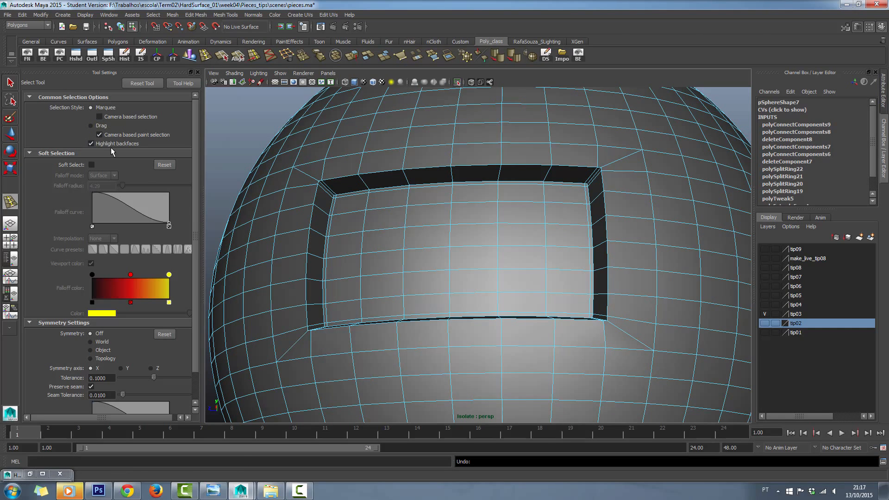
pyautogui.click(12, 83)
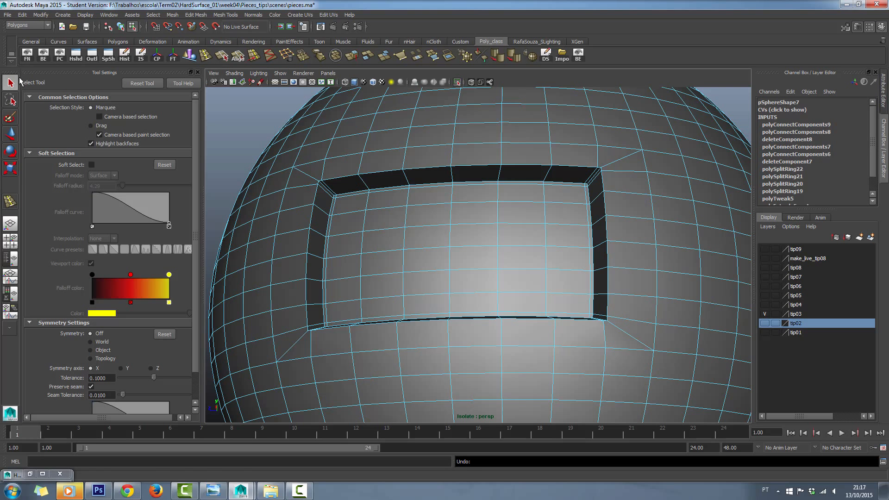
pyautogui.click(206, 58)
pyautogui.keyDown('alt'); pyautogui.moveTo(225, 131); pyautogui.dragTo(225, 150); pyautogui.keyUp('alt')
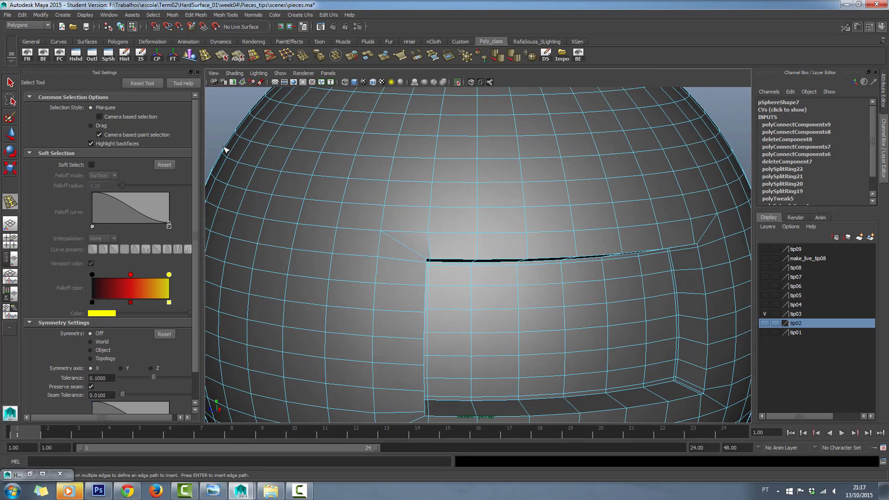
pyautogui.scroll(-3, 225, 150)
pyautogui.click(10, 83)
pyautogui.click(268, 149)
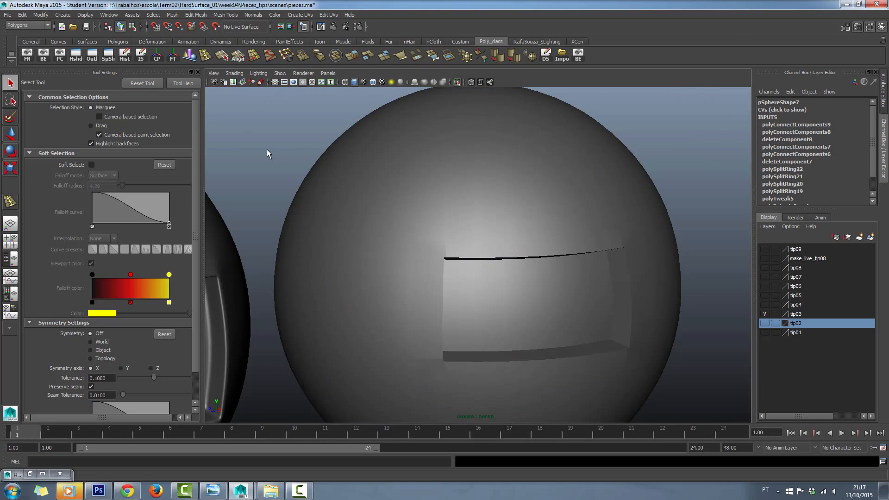
# - Activate the Insert Edge Loop Tool and turn Auto complete back on for the recessed sphere
pyautogui.click(205, 58)
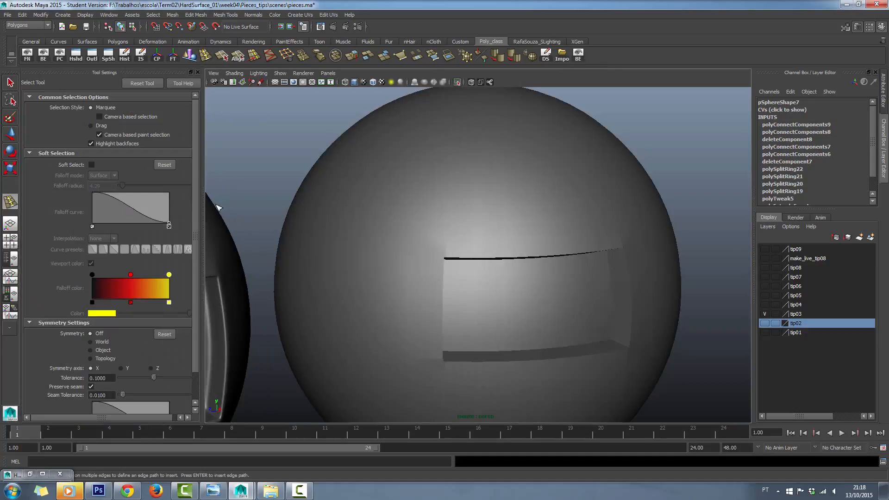
pyautogui.keyDown('alt'); pyautogui.moveTo(219, 208); pyautogui.dragTo(213, 181); pyautogui.keyUp('alt')
pyautogui.scroll(-2, 198, 163)
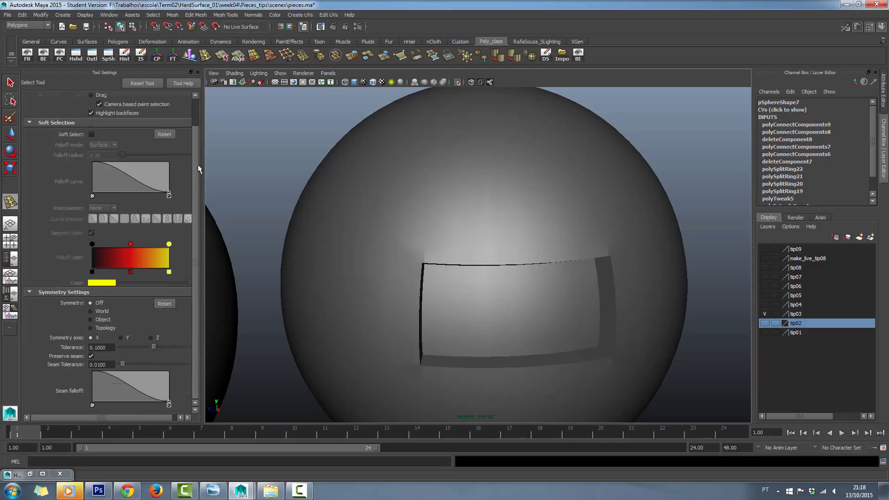
pyautogui.scroll(2, 198, 165)
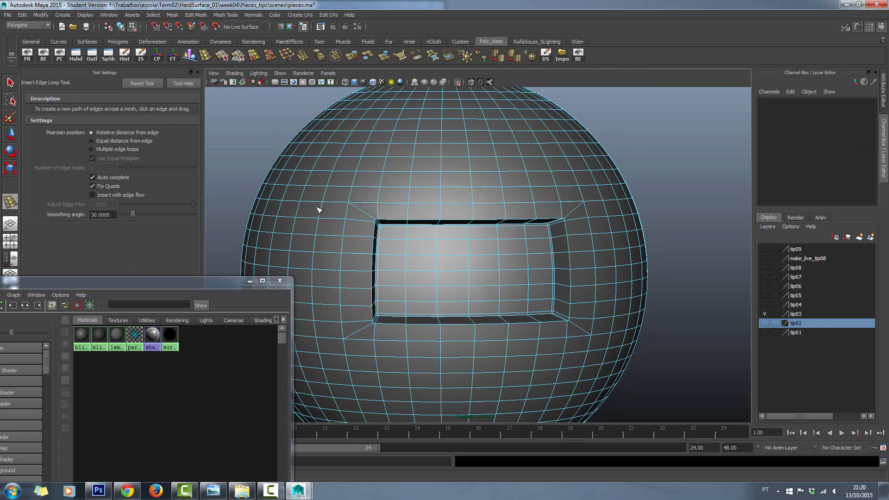
# - Insert a support edge loop close around the recess's outer rim and inspect the sphere in smoothed display
pyautogui.scroll(4, 318, 206)
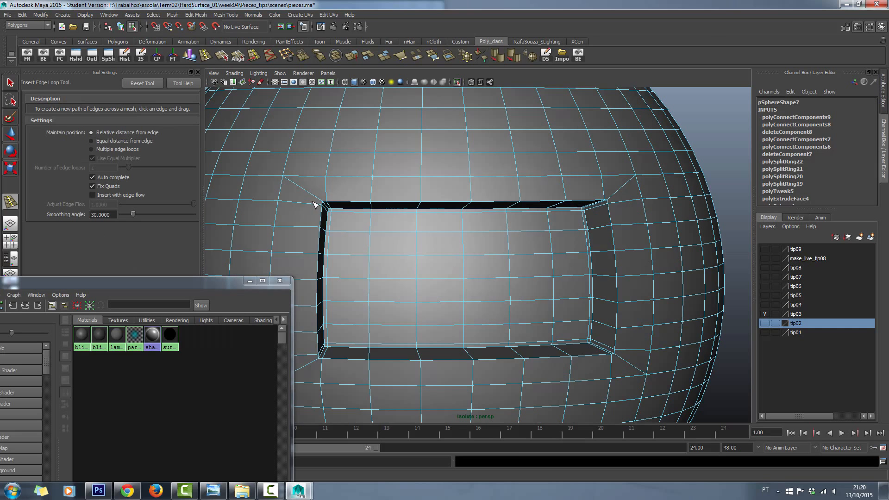
pyautogui.click(322, 205)
pyautogui.press('q')
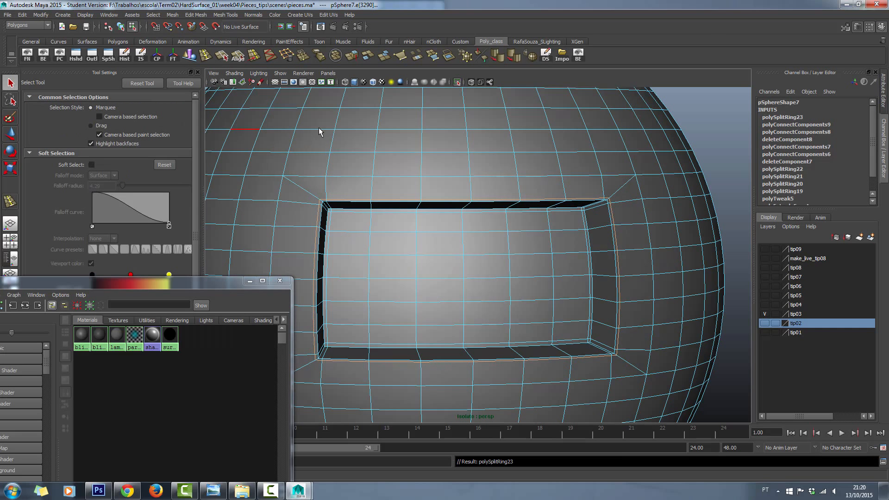
pyautogui.scroll(-5, 355, 168)
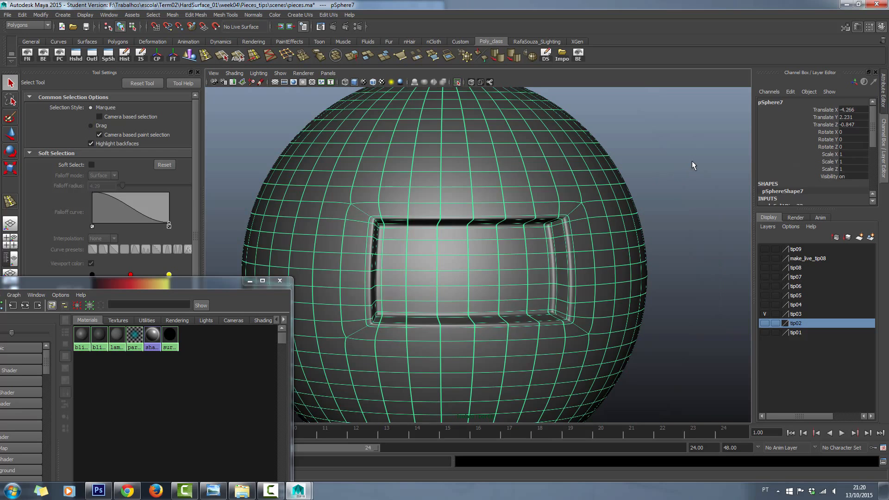
pyautogui.click(692, 161)
pyautogui.keyDown('alt'); pyautogui.moveTo(634, 268); pyautogui.dragTo(540, 240); pyautogui.keyUp('alt')
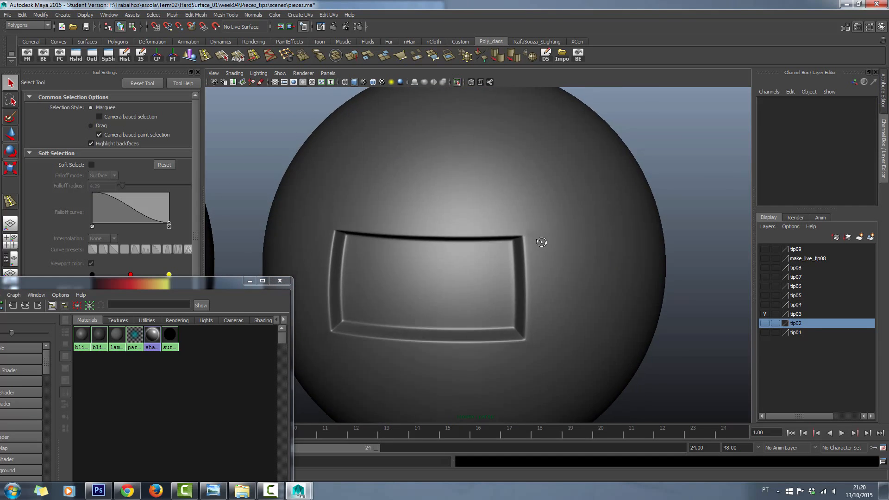
pyautogui.scroll(-3, 554, 244)
# - Select the surface vertex beside the recess's upper-right corner and move it slightly down and toward the recess
pyautogui.click(476, 196)
pyautogui.scroll(3, 476, 196)
pyautogui.keyDown('alt'); pyautogui.moveTo(476, 196); pyautogui.dragTo(493, 255); pyautogui.keyUp('alt')
pyautogui.scroll(4, 490, 251)
pyautogui.scroll(3, 485, 253)
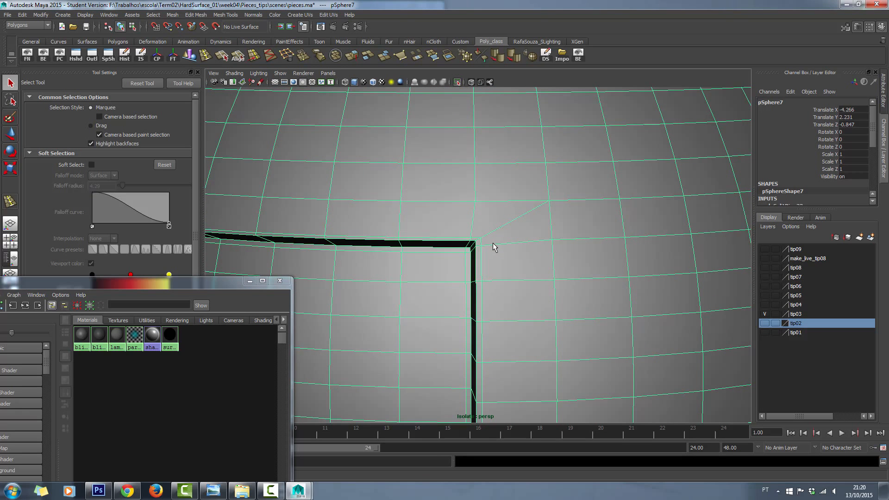
pyautogui.scroll(-3, 495, 247)
pyautogui.scroll(4, 524, 246)
pyautogui.keyDown('alt'); pyautogui.moveTo(505, 259); pyautogui.dragTo(530, 258); pyautogui.keyUp('alt')
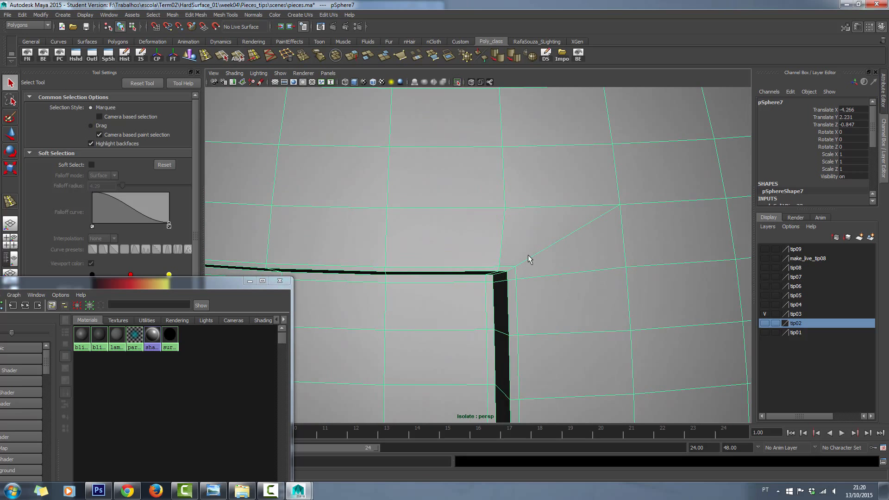
pyautogui.moveTo(530, 258); pyautogui.dragTo(495, 255, button='right')
pyautogui.click(626, 272)
pyautogui.scroll(-1, 625, 273)
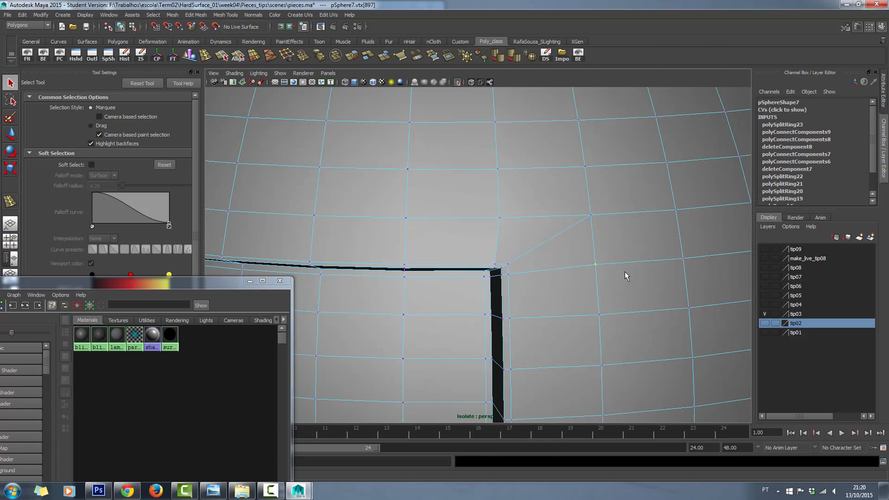
pyautogui.scroll(-2, 625, 272)
pyautogui.scroll(2, 557, 264)
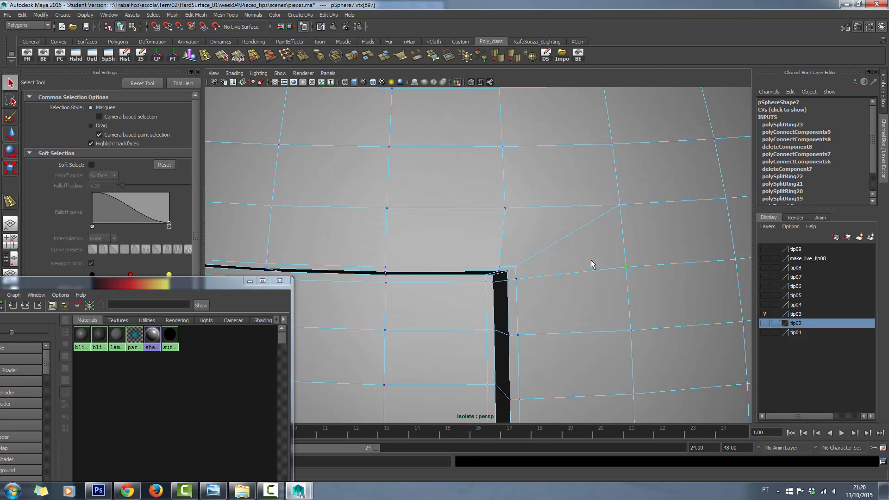
pyautogui.press('w')
pyautogui.scroll(2, 602, 267)
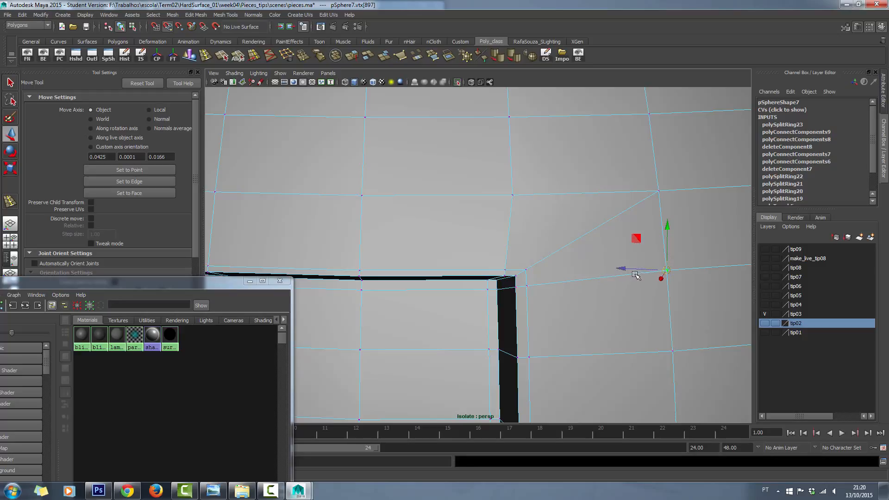
pyautogui.moveTo(633, 273); pyautogui.dragTo(661, 276)
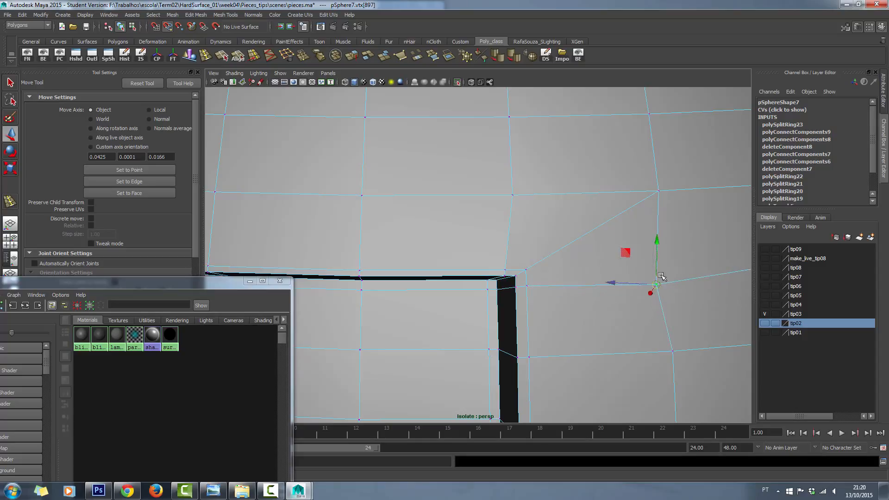
# - Try to pull the vertex above the recess's upper-right corner out from the surface, and undo the moves
pyautogui.click(512, 195)
pyautogui.scroll(-5, 423, 297)
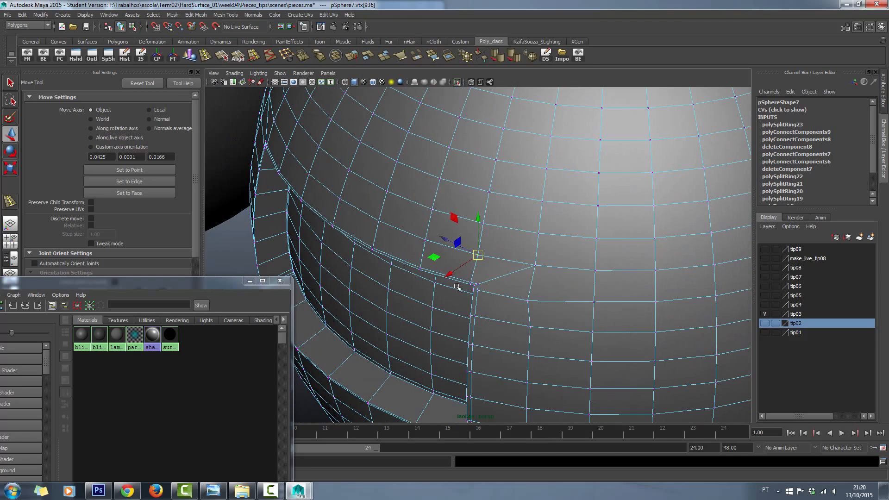
pyautogui.moveTo(451, 275); pyautogui.dragTo(417, 284)
pyautogui.moveTo(465, 255); pyautogui.dragTo(417, 262)
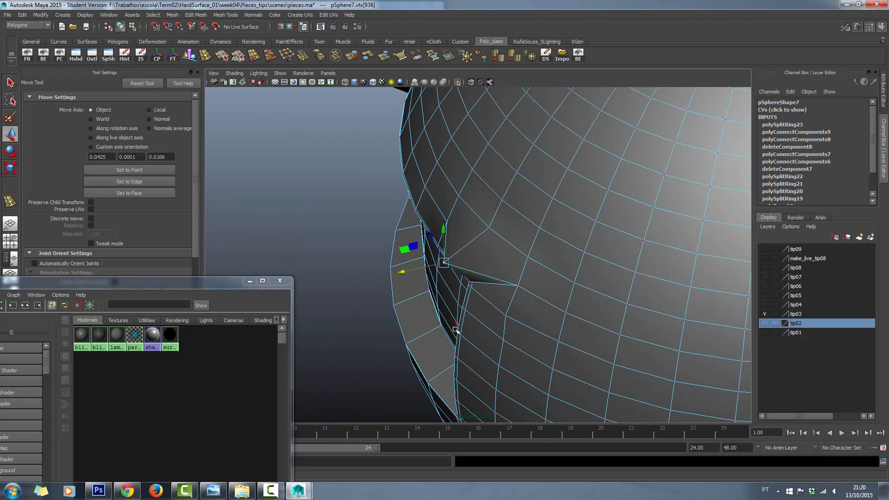
pyautogui.hotkey('ctrl', 'z')
pyautogui.hotkey('ctrl', 'z')
# - With snapping to edges, slide the vertex diagonal to the upper-right recess corner inward and the vertex above the corner slightly up
pyautogui.keyDown('alt'); pyautogui.moveTo(454, 303); pyautogui.dragTo(471, 259); pyautogui.keyUp('alt')
pyautogui.scroll(4, 514, 272)
pyautogui.press('c')
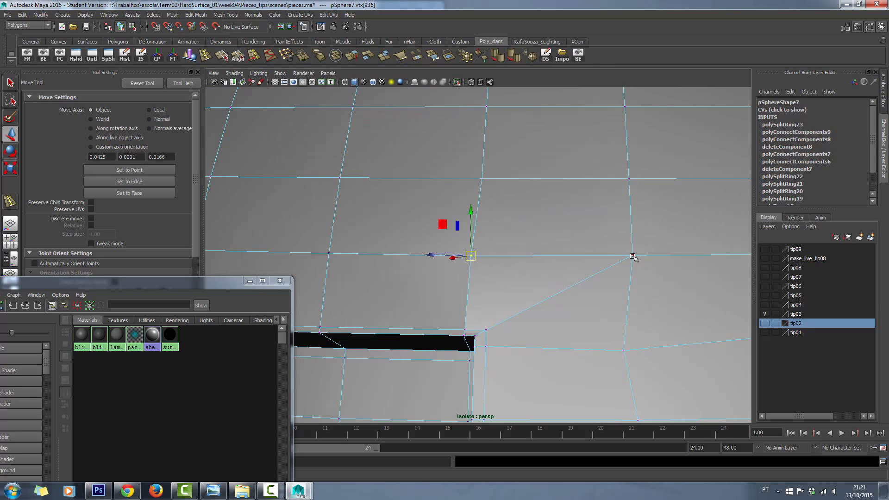
pyautogui.click(632, 257)
pyautogui.moveTo(599, 272); pyautogui.dragTo(603, 269, button='middle')
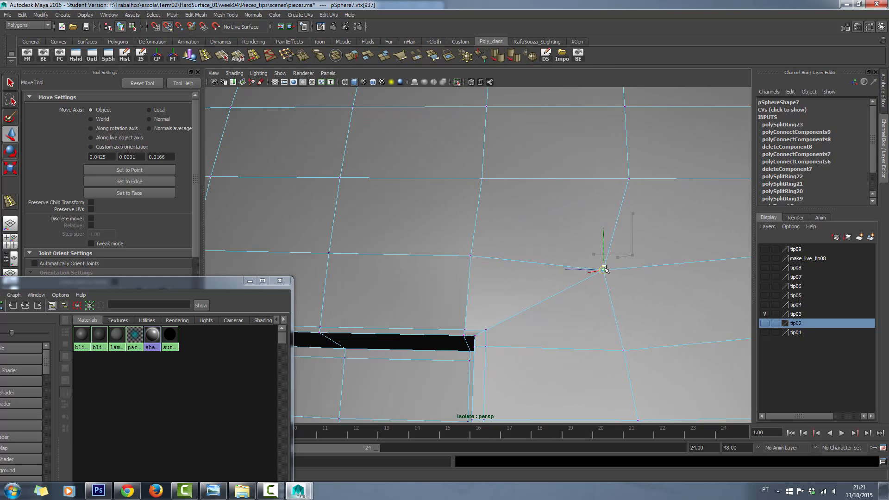
pyautogui.keyDown('alt'); pyautogui.moveTo(610, 270); pyautogui.dragTo(564, 339, button='right'); pyautogui.keyUp('alt')
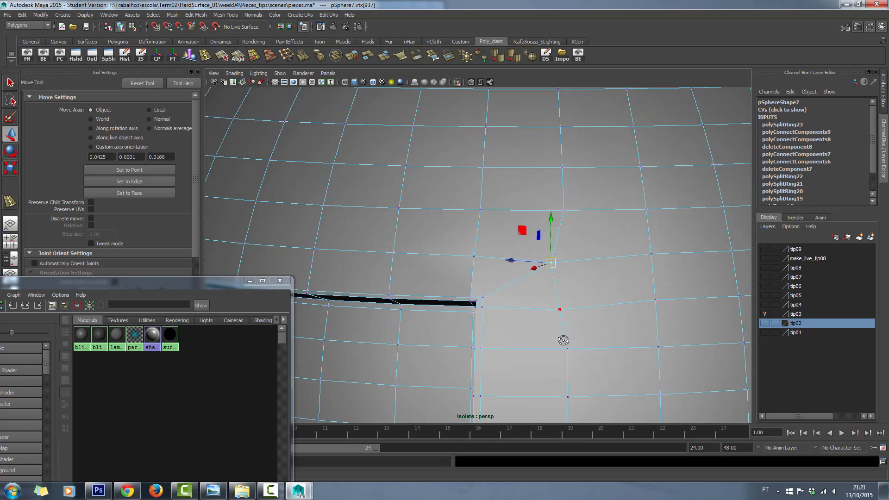
pyautogui.keyDown('alt'); pyautogui.moveTo(563, 339); pyautogui.dragTo(525, 304); pyautogui.keyUp('alt')
pyautogui.click(475, 256)
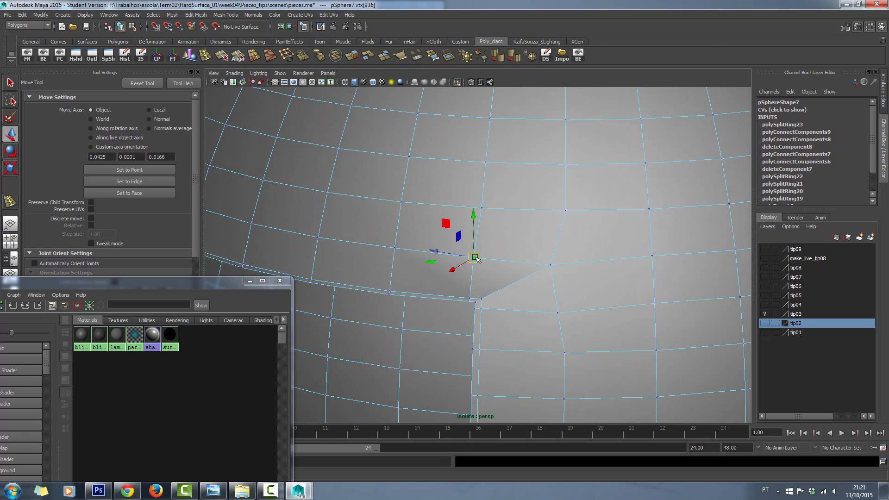
pyautogui.moveTo(473, 257); pyautogui.dragTo(477, 251)
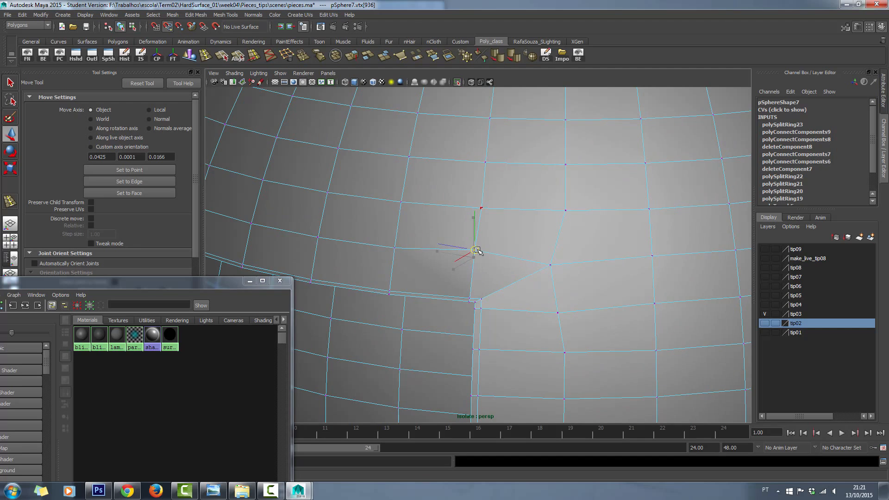
pyautogui.keyDown('alt'); pyautogui.moveTo(477, 250); pyautogui.dragTo(542, 301, button='right'); pyautogui.keyUp('alt')
pyautogui.moveTo(542, 301)
pyautogui.keyDown('alt'); pyautogui.mouseDown()
pyautogui.moveTo(531, 264)
pyautogui.moveTo(541, 302)
pyautogui.mouseUp(); pyautogui.keyUp('alt')
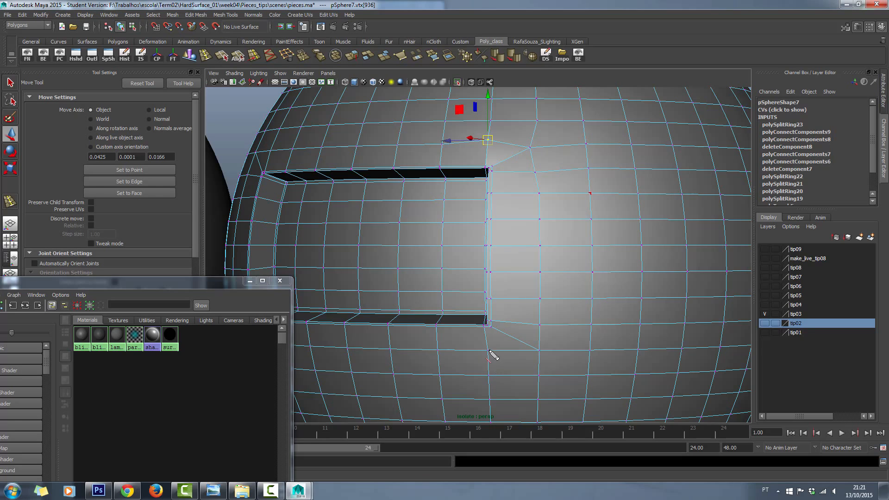
# - Return to object mode and inspect the smoothed sphere around the adjusted recess corner
pyautogui.click(537, 350)
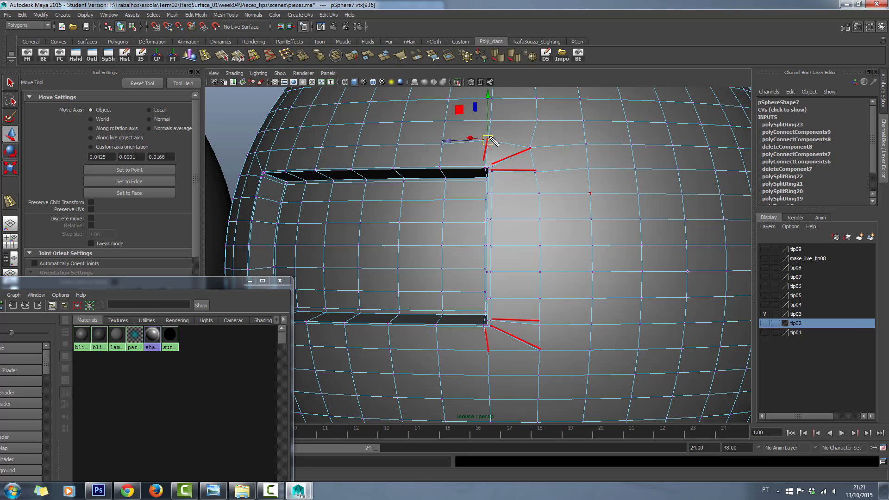
pyautogui.press('Escape')
pyautogui.scroll(-2, 532, 208)
pyautogui.moveTo(560, 187); pyautogui.dragTo(602, 174, button='right')
pyautogui.click(574, 201)
pyautogui.scroll(-1, 574, 201)
pyautogui.press('3')
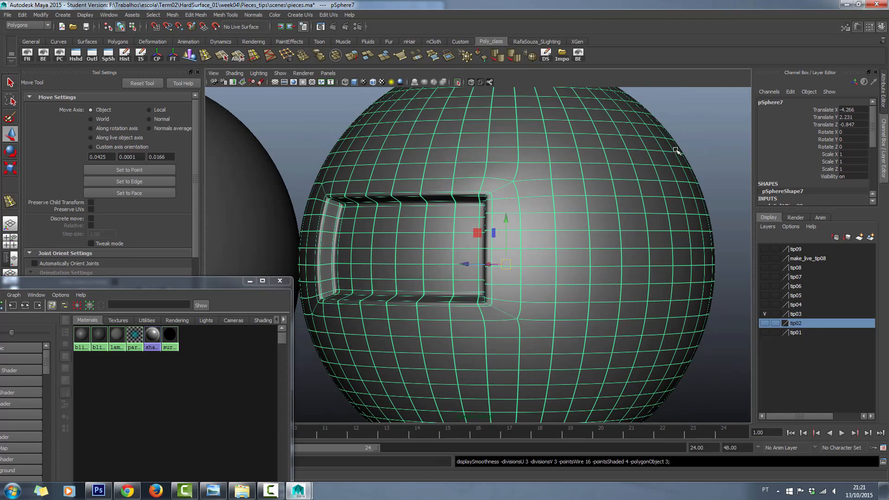
pyautogui.click(692, 140)
pyautogui.keyDown('alt'); pyautogui.moveTo(649, 247); pyautogui.dragTo(590, 270); pyautogui.keyUp('alt')
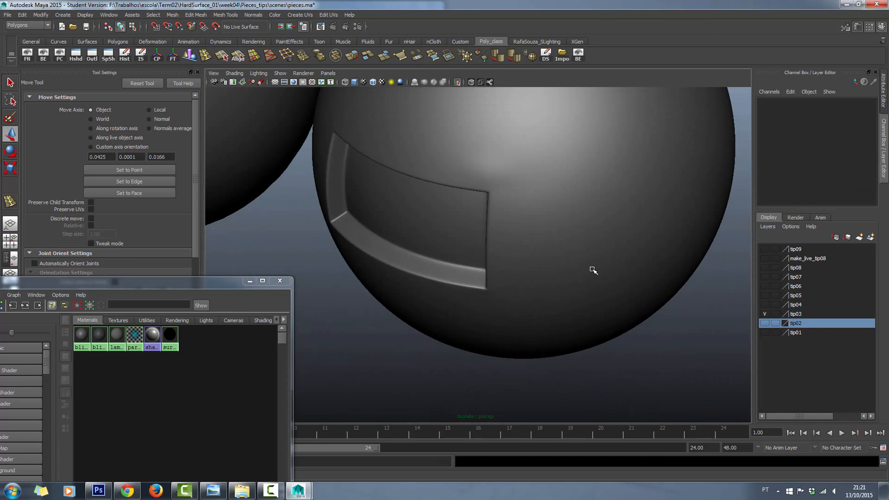
# - Restore the unsmoothed display and undo the vertex moves around the recess's upper-right corner
pyautogui.hotkey('ctrl', 'z')
pyautogui.hotkey('ctrl', 'z')
pyautogui.hotkey('ctrl', 'z')
pyautogui.hotkey('ctrl', 'z')
pyautogui.keyDown('alt'); pyautogui.moveTo(528, 258); pyautogui.dragTo(446, 243); pyautogui.keyUp('alt')
pyautogui.press('1')
pyautogui.keyDown('alt'); pyautogui.moveTo(446, 243); pyautogui.dragTo(467, 233, button='right'); pyautogui.keyUp('alt')
pyautogui.keyDown('alt'); pyautogui.moveTo(466, 233); pyautogui.dragTo(465, 316, button='middle'); pyautogui.keyUp('alt')
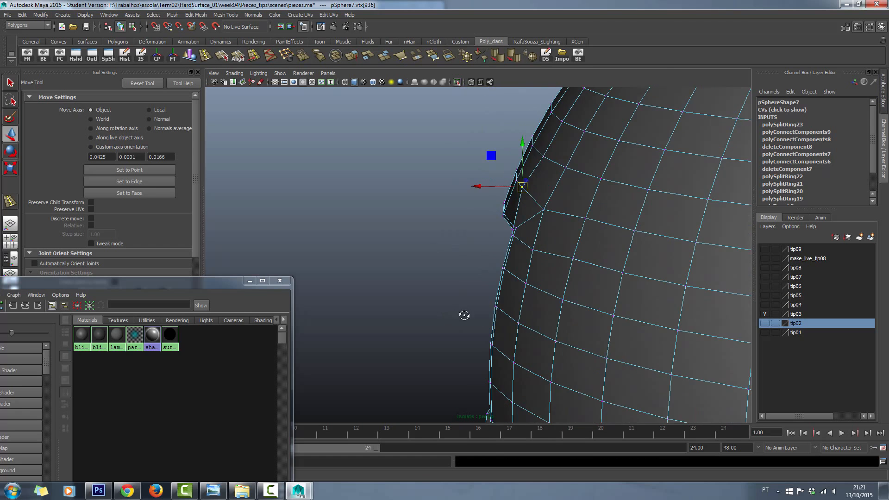
pyautogui.keyDown('alt'); pyautogui.moveTo(464, 315); pyautogui.dragTo(505, 315); pyautogui.keyUp('alt')
pyautogui.hotkey('ctrl', 'z')
pyautogui.hotkey('ctrl', 'z')
pyautogui.hotkey('ctrl', 'z')
pyautogui.hotkey('ctrl', 'z')
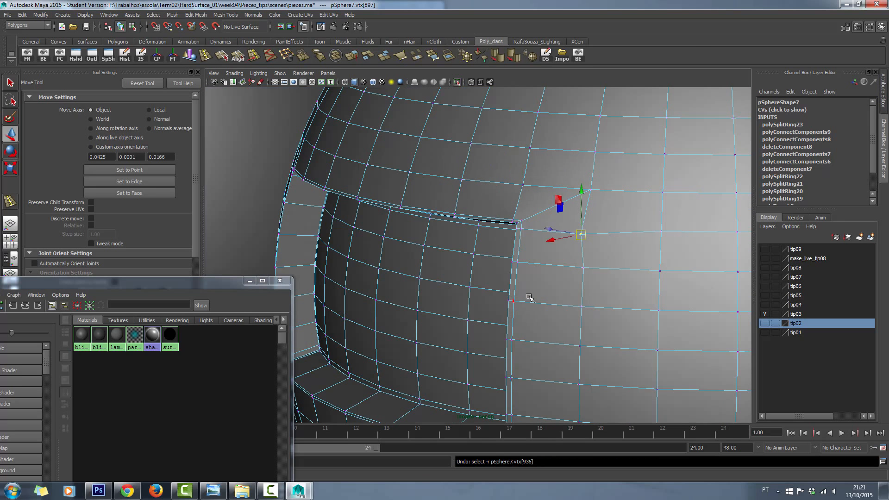
pyautogui.hotkey('ctrl', 'z')
pyautogui.hotkey('ctrl', 'z')
# - Slide the vertex beside the upper-right recess corner downward, the one above it slightly up, and the diagonal one toward the corner
pyautogui.moveTo(590, 225); pyautogui.dragTo(578, 226, button='right')
pyautogui.click(587, 228)
pyautogui.scroll(2, 600, 243)
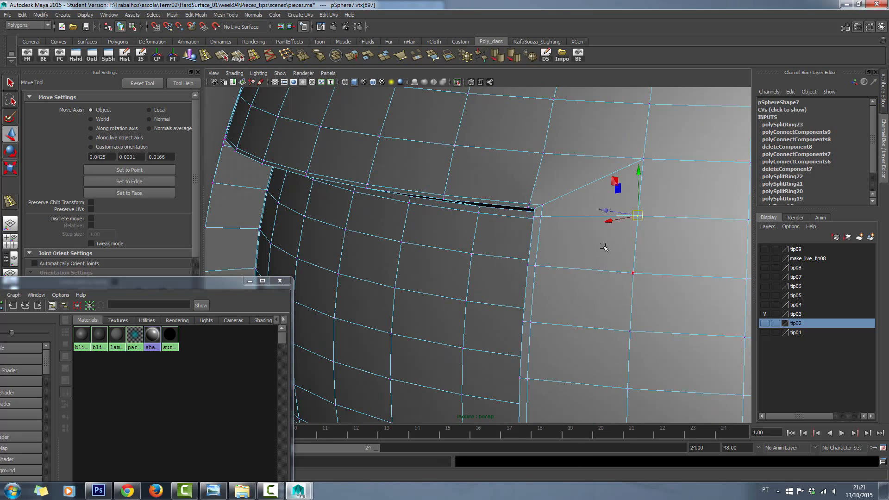
pyautogui.moveTo(634, 245); pyautogui.dragTo(634, 265, button='middle')
pyautogui.click(544, 152)
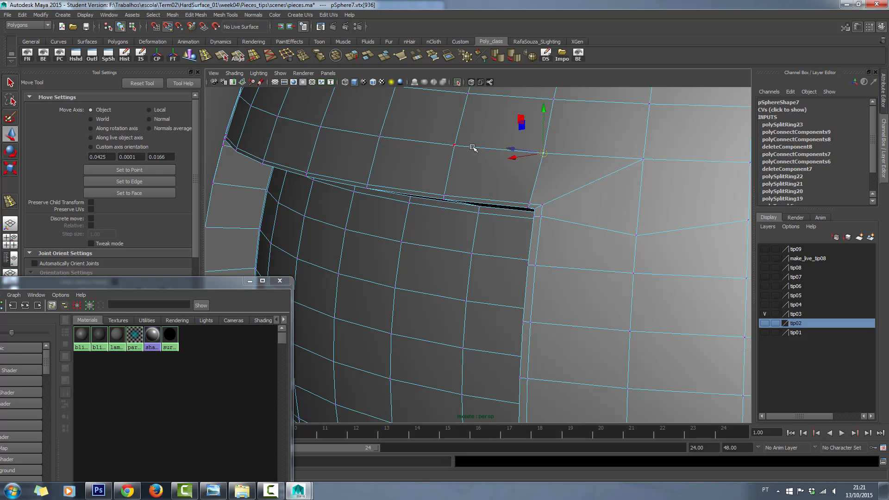
pyautogui.moveTo(473, 147); pyautogui.dragTo(539, 149, button='middle')
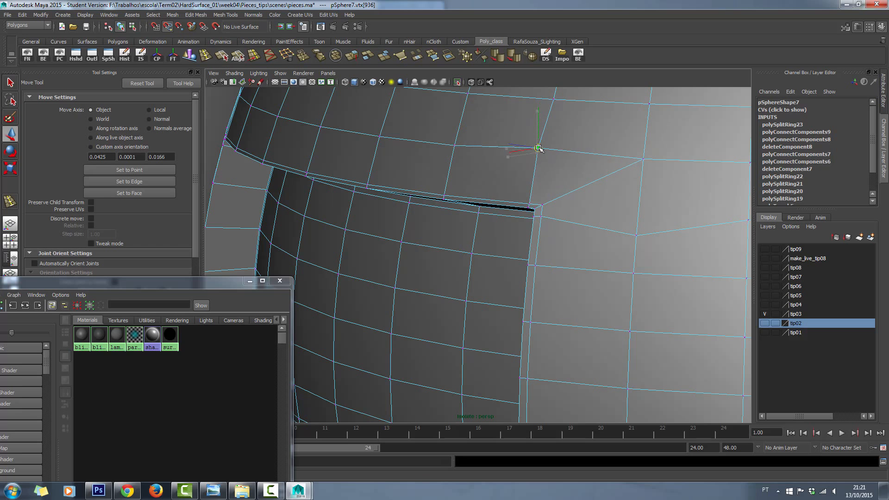
pyautogui.click(644, 159)
pyautogui.moveTo(613, 170); pyautogui.dragTo(626, 167, button='middle')
# - Show the sphere smoothed and examine the shading around the recess corners from several angles
pyautogui.keyDown('alt'); pyautogui.moveTo(625, 242); pyautogui.dragTo(587, 299); pyautogui.keyUp('alt')
pyautogui.scroll(-5, 588, 299)
pyautogui.press('3')
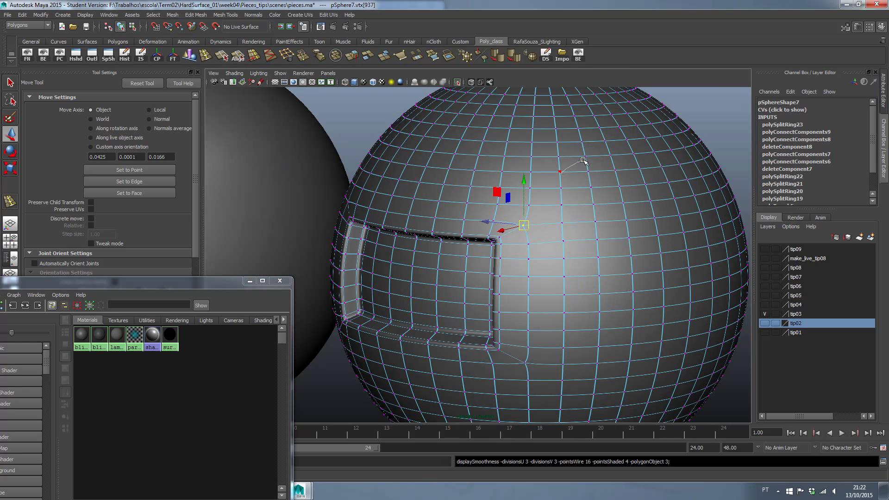
pyautogui.click(739, 98)
pyautogui.keyDown('alt'); pyautogui.moveTo(572, 237); pyautogui.dragTo(602, 236); pyautogui.keyUp('alt')
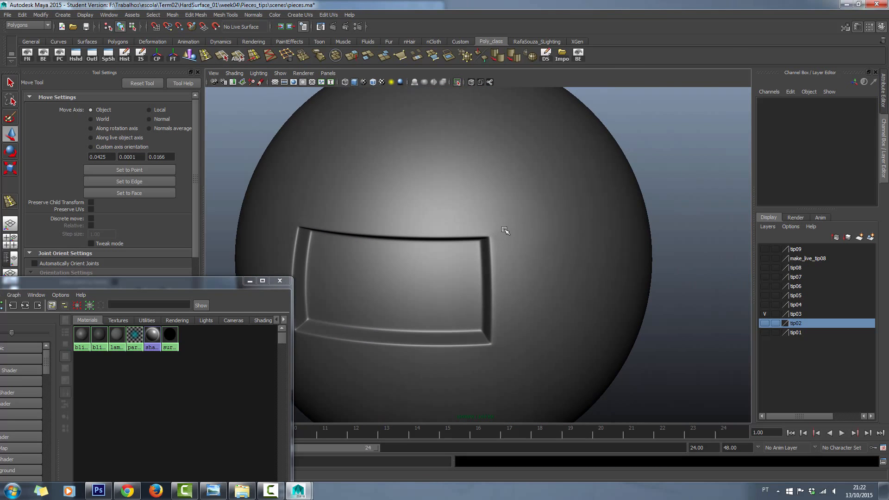
pyautogui.keyDown('alt'); pyautogui.moveTo(554, 295); pyautogui.dragTo(556, 295, button='middle'); pyautogui.keyUp('alt')
pyautogui.keyDown('alt'); pyautogui.moveTo(556, 295); pyautogui.dragTo(478, 218); pyautogui.keyUp('alt')
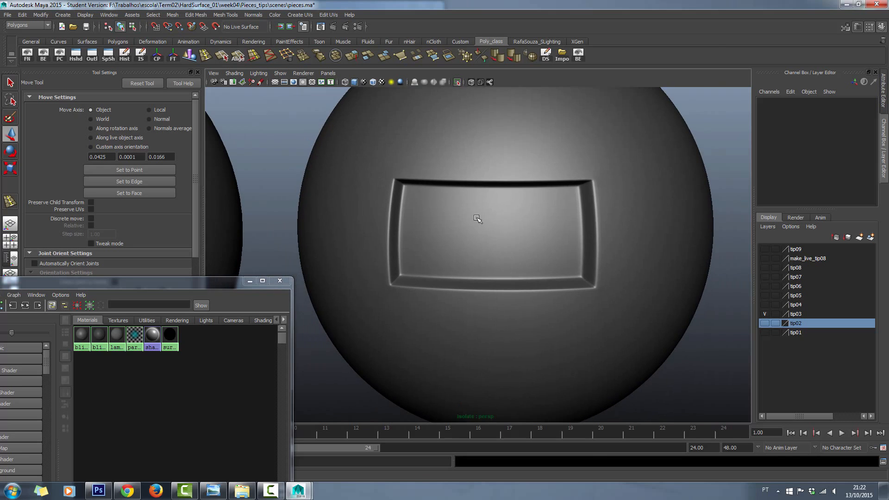
# - Return to the unsmoothed display and select the recess floor's faces by growing the selection from four central faces
pyautogui.click(478, 219)
pyautogui.press('1')
pyautogui.scroll(2, 423, 236)
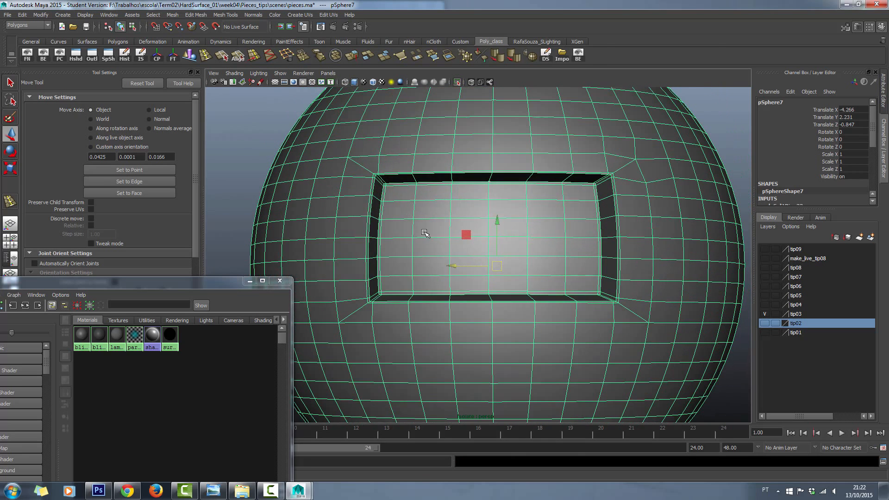
pyautogui.moveTo(423, 236); pyautogui.dragTo(465, 230, button='right')
pyautogui.click(465, 231)
pyautogui.keyDown('shift'); pyautogui.click(507, 229); pyautogui.keyUp('shift')
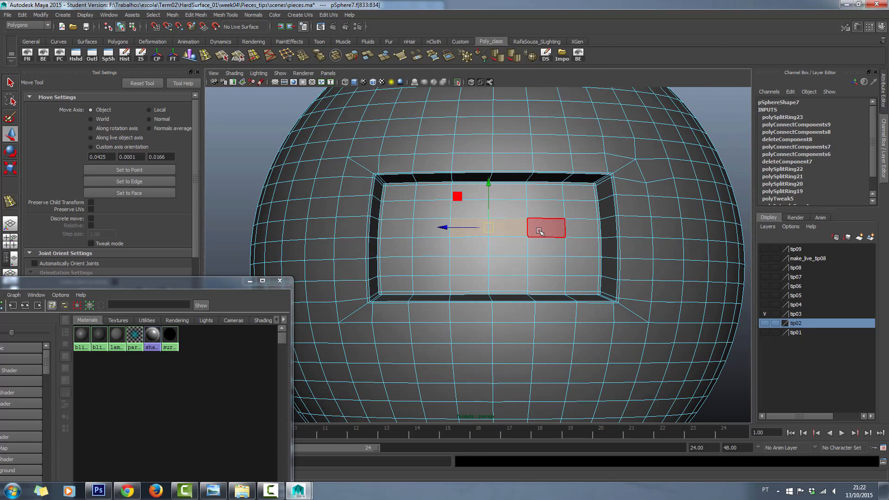
pyautogui.keyDown('shift'); pyautogui.click(509, 246); pyautogui.keyUp('shift')
pyautogui.keyDown('shift'); pyautogui.click(485, 246); pyautogui.keyUp('shift')
pyautogui.hotkey('shift', '.')
pyautogui.hotkey('shift', '.')
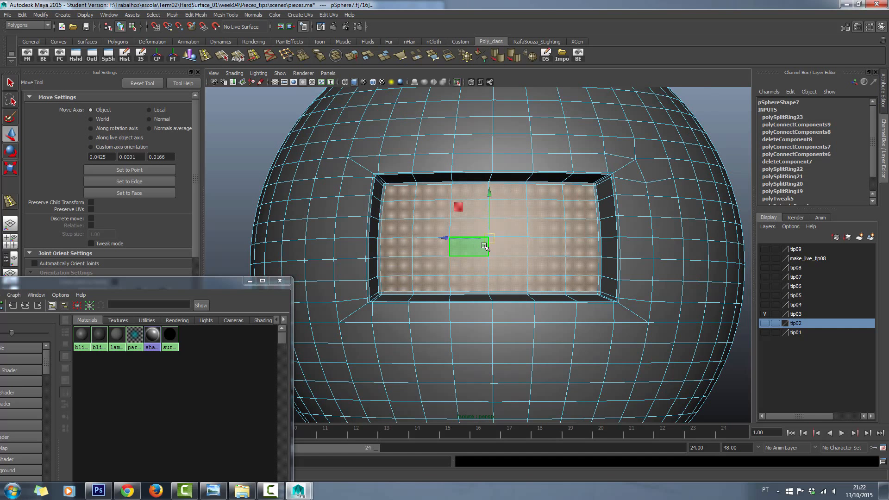
pyautogui.hotkey('shift', '.')
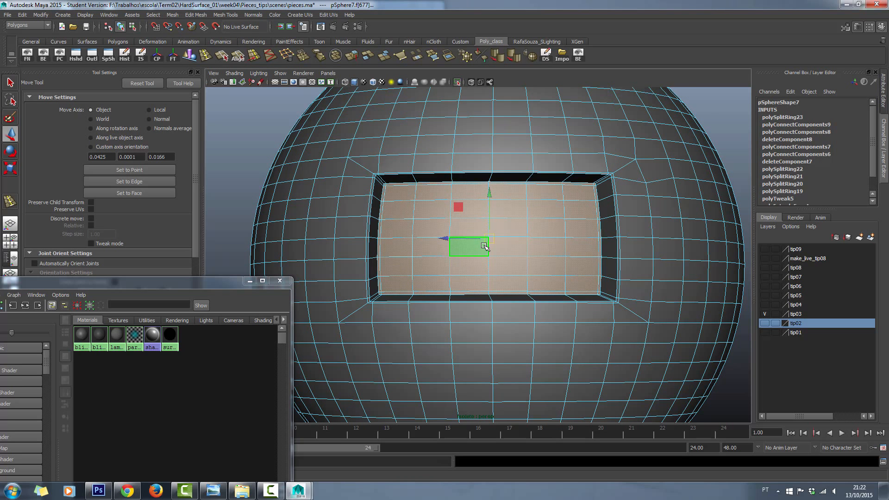
pyautogui.keyDown('alt'); pyautogui.moveTo(484, 246); pyautogui.dragTo(485, 264); pyautogui.keyUp('alt')
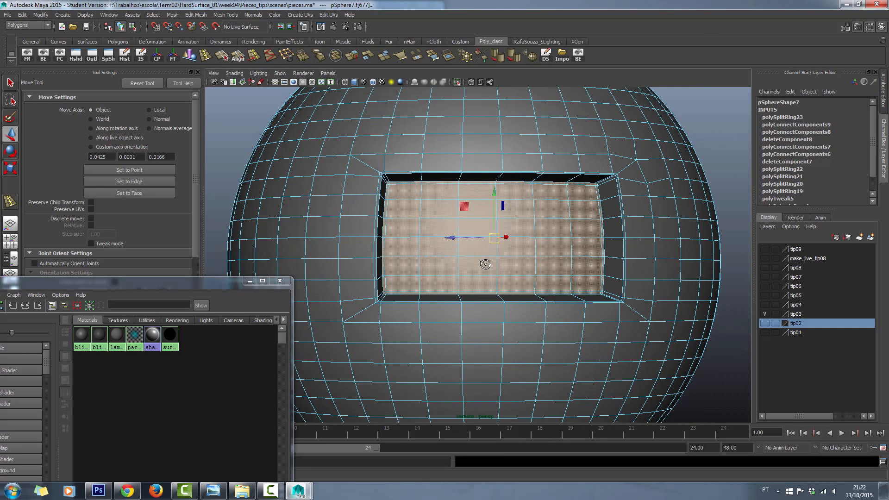
pyautogui.keyDown('alt'); pyautogui.moveTo(486, 265); pyautogui.dragTo(495, 282); pyautogui.keyUp('alt')
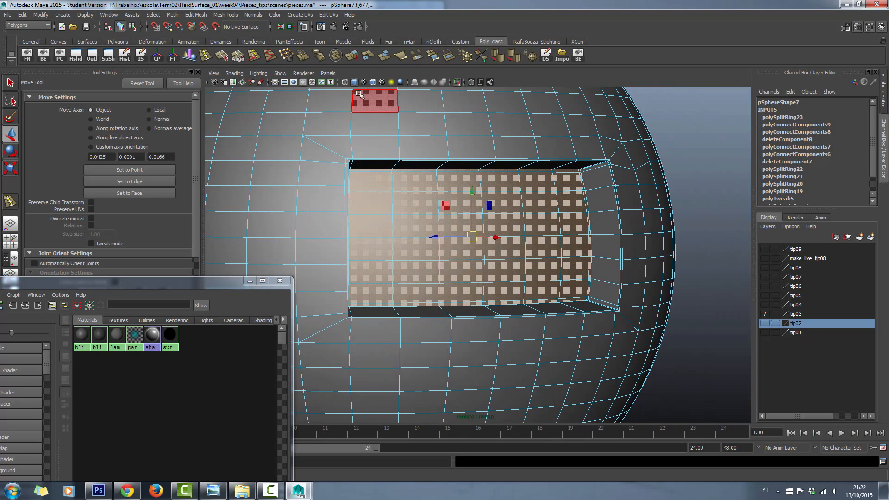
pyautogui.click(352, 56)
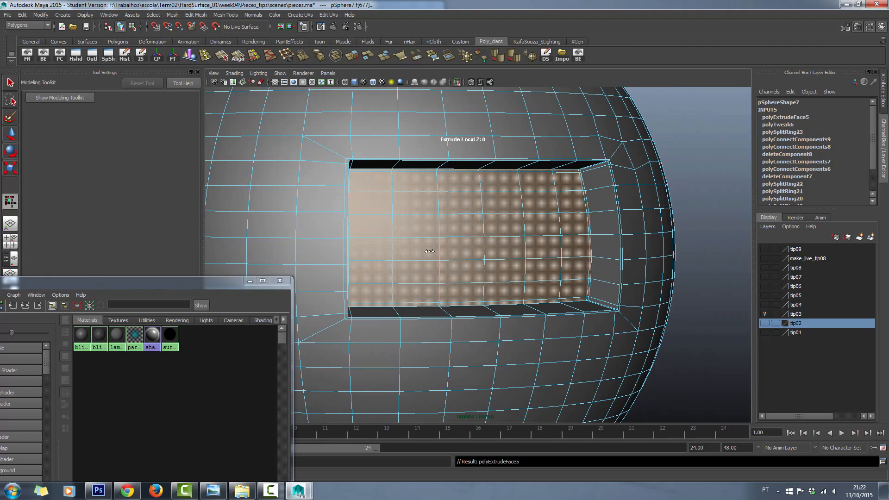
pyautogui.scroll(-5, 430, 251)
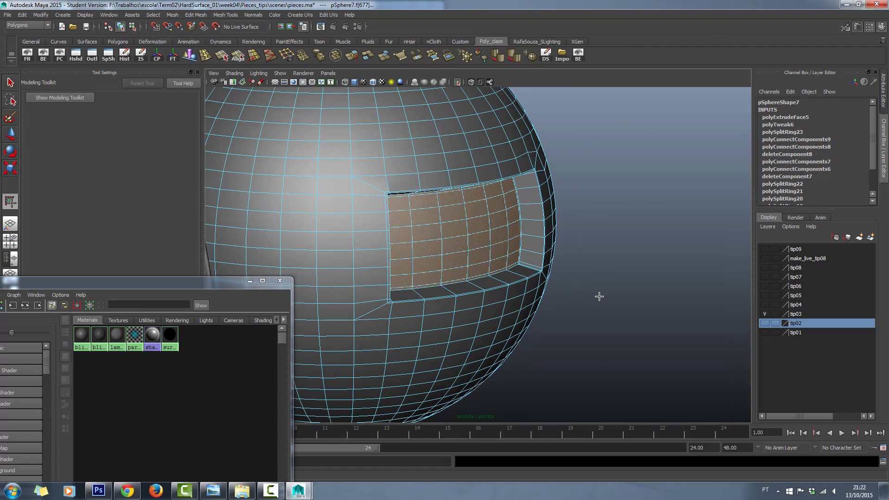
pyautogui.hotkey('ctrl', 'z')
pyautogui.hotkey('ctrl', 'z')
pyautogui.hotkey('ctrl', 'z')
pyautogui.hotkey('ctrl', 'z')
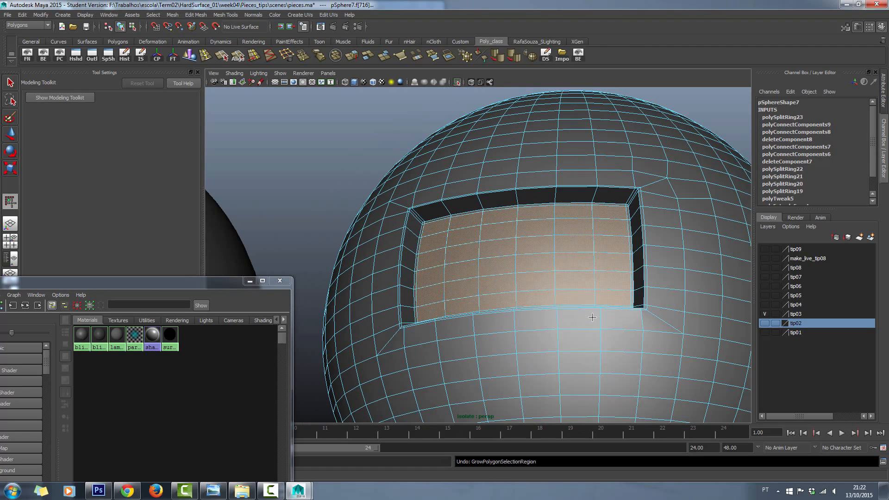
# - Grow the selection to cover the whole recess floor and duplicate those faces as a separate mesh
pyautogui.hotkey('shift', '.')
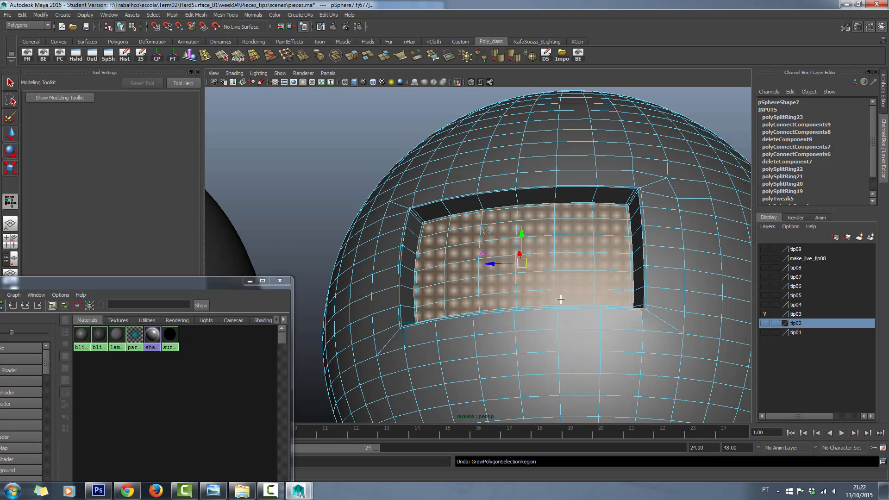
pyautogui.click(194, 15)
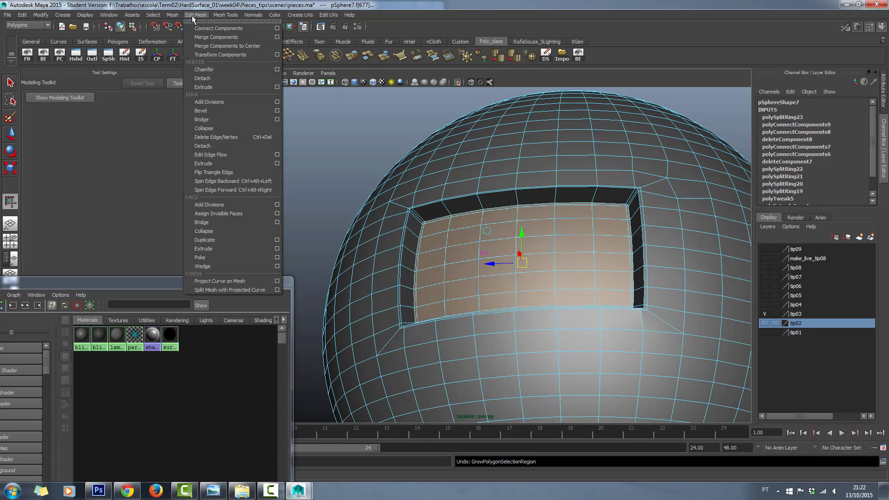
pyautogui.click(210, 241)
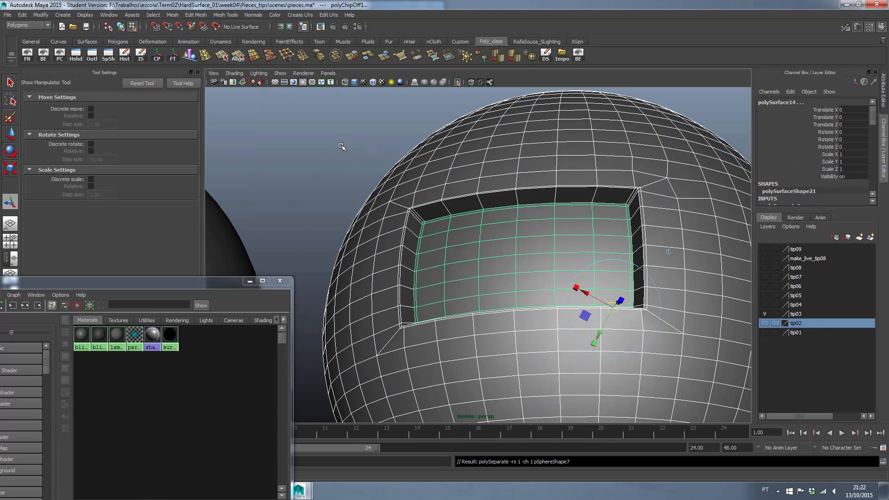
# - Show the sphere and the duplicated floor panel smoothed, leaving only the panel selected
pyautogui.click(478, 251)
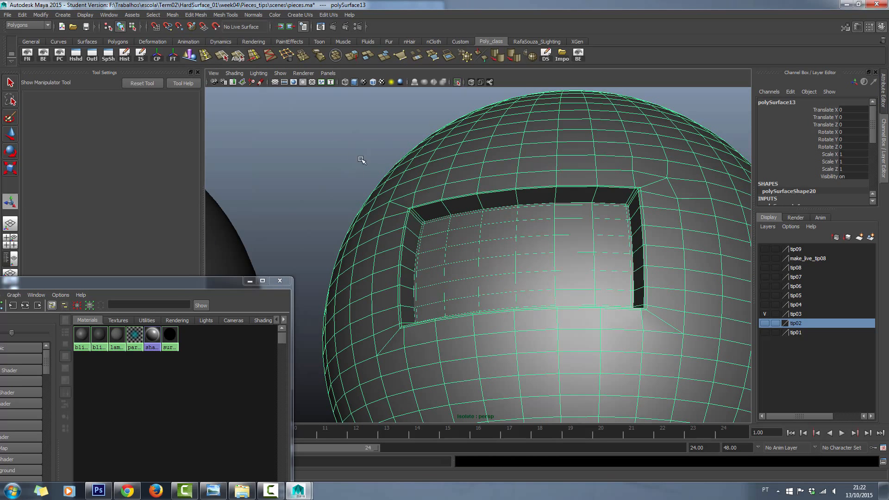
pyautogui.press('3')
pyautogui.moveTo(315, 143); pyautogui.dragTo(452, 250)
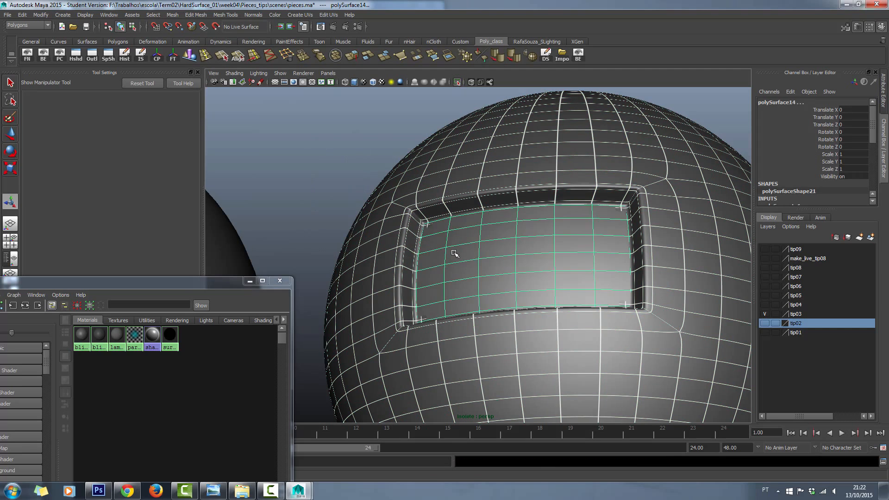
pyautogui.click(331, 178)
pyautogui.click(489, 257)
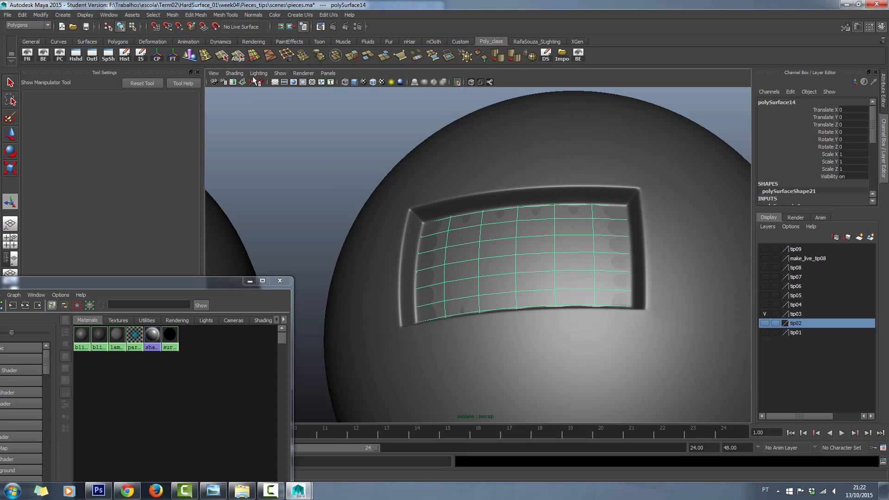
# - Select all faces of the duplicated panel and extrude them outward by about 0.085
pyautogui.click(352, 56)
pyautogui.keyDown('alt'); pyautogui.moveTo(498, 288); pyautogui.dragTo(468, 296); pyautogui.keyUp('alt')
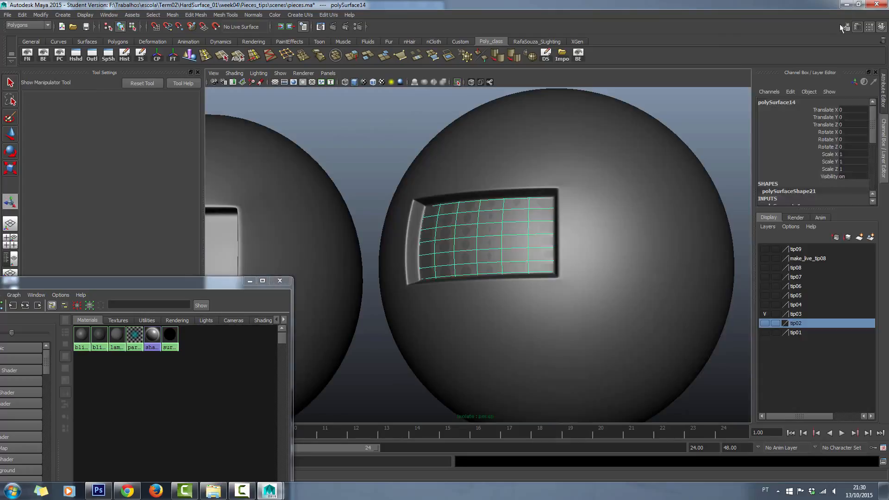
pyautogui.click(845, 27)
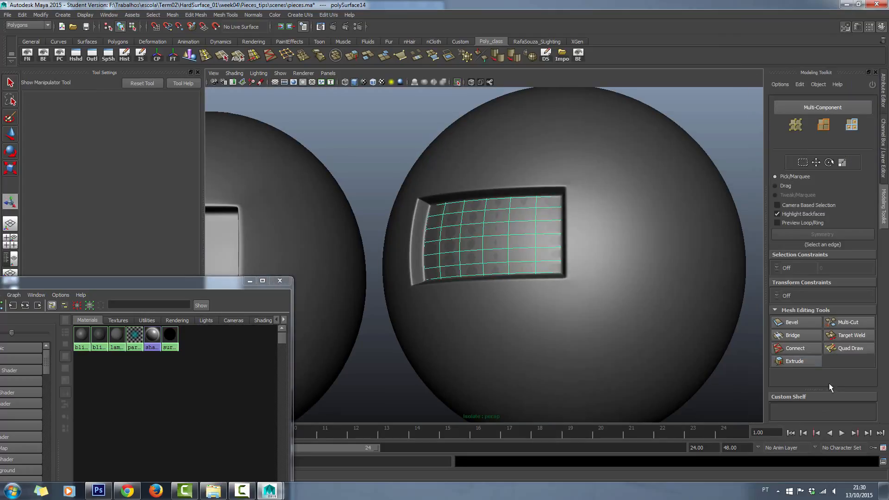
pyautogui.click(852, 124)
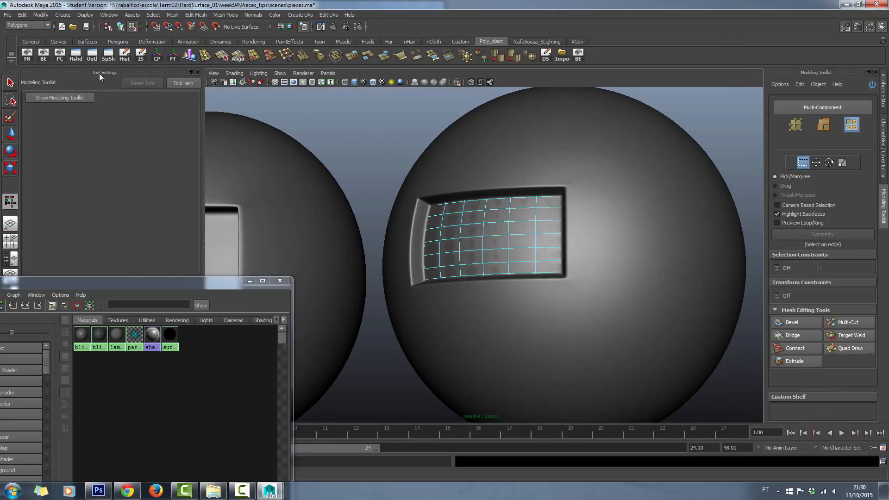
pyautogui.click(11, 86)
pyautogui.moveTo(366, 122); pyautogui.dragTo(641, 357)
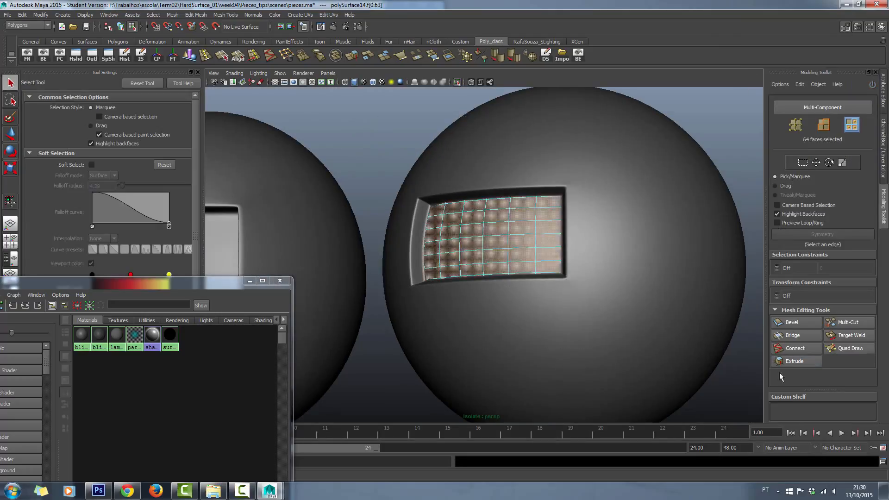
pyautogui.click(795, 360)
pyautogui.keyDown('alt'); pyautogui.moveTo(579, 278); pyautogui.dragTo(482, 280); pyautogui.keyUp('alt')
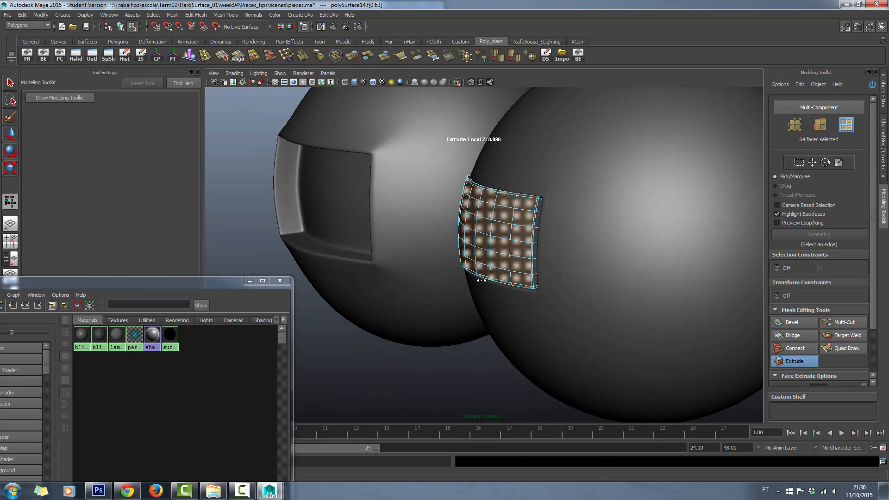
pyautogui.moveTo(506, 233); pyautogui.dragTo(556, 300)
pyautogui.scroll(5, 498, 234)
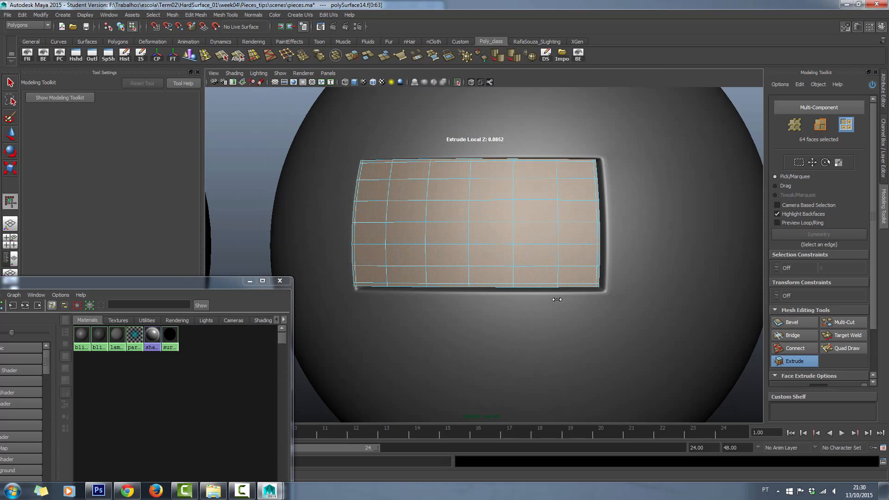
# - Scale the extruded panel faces slightly and move them to fit evenly within the recess opening
pyautogui.press('r')
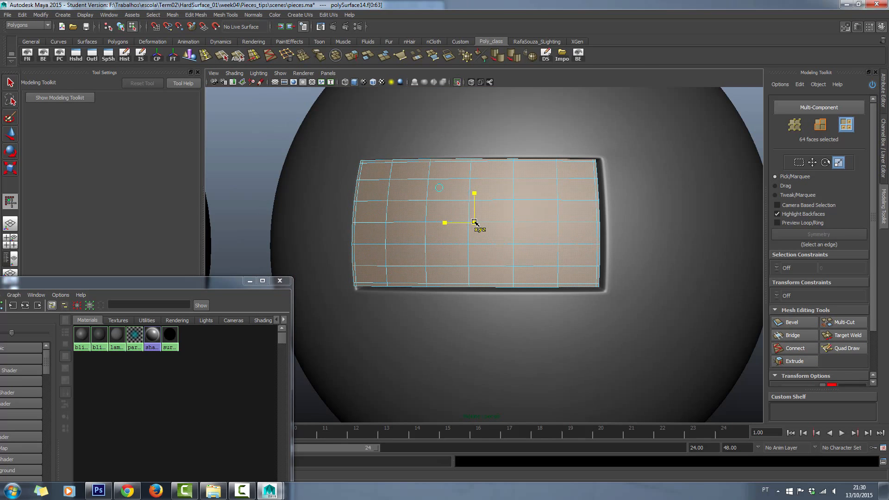
pyautogui.moveTo(475, 223); pyautogui.dragTo(463, 247)
pyautogui.press('w')
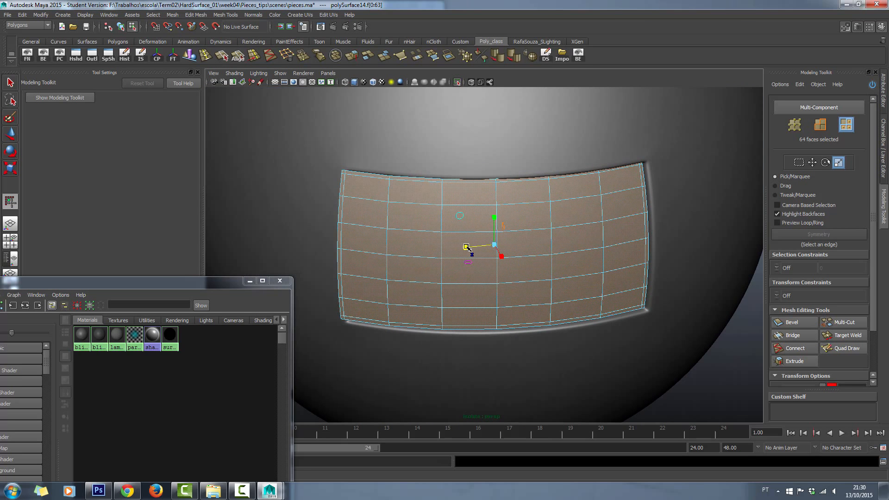
pyautogui.moveTo(467, 247); pyautogui.dragTo(482, 250, button='middle')
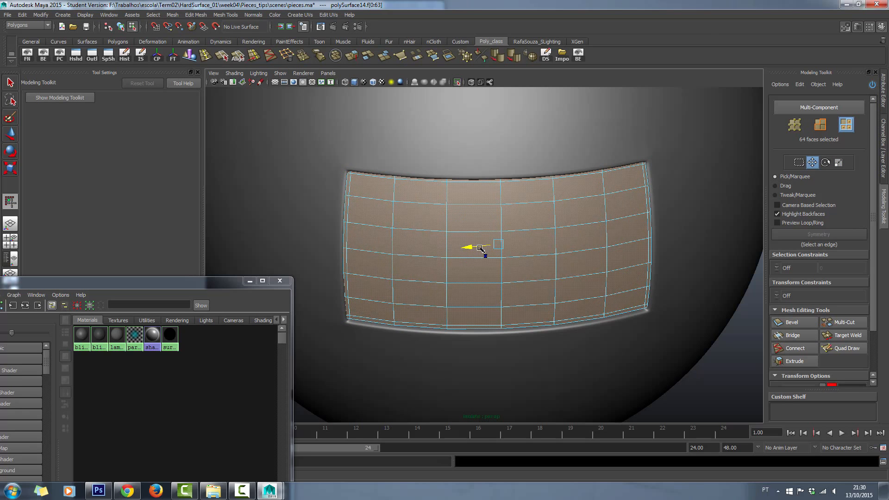
pyautogui.keyDown('alt'); pyautogui.moveTo(481, 250); pyautogui.dragTo(506, 244); pyautogui.keyUp('alt')
pyautogui.moveTo(506, 244); pyautogui.dragTo(502, 232, button='middle')
pyautogui.keyDown('alt'); pyautogui.moveTo(502, 232); pyautogui.dragTo(572, 304); pyautogui.keyUp('alt')
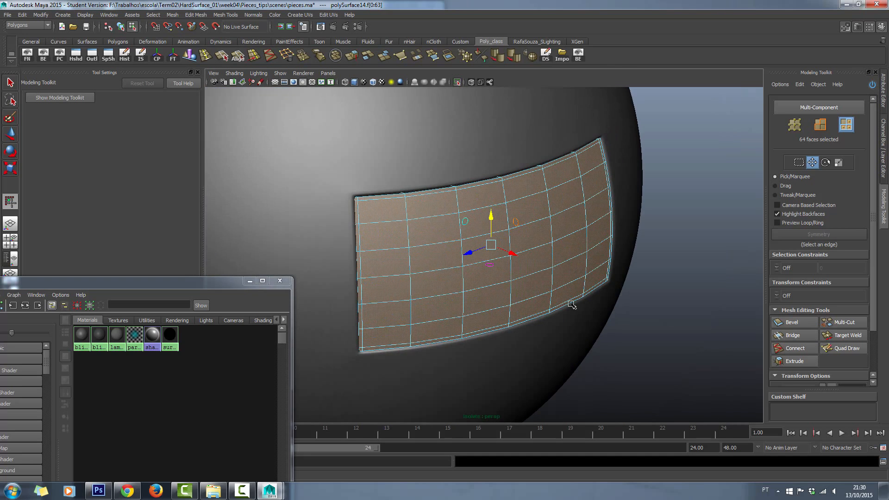
# - Return to object selection and examine the smoothed panel seated in the recess from several angles
pyautogui.moveTo(401, 198); pyautogui.dragTo(422, 183, button='right')
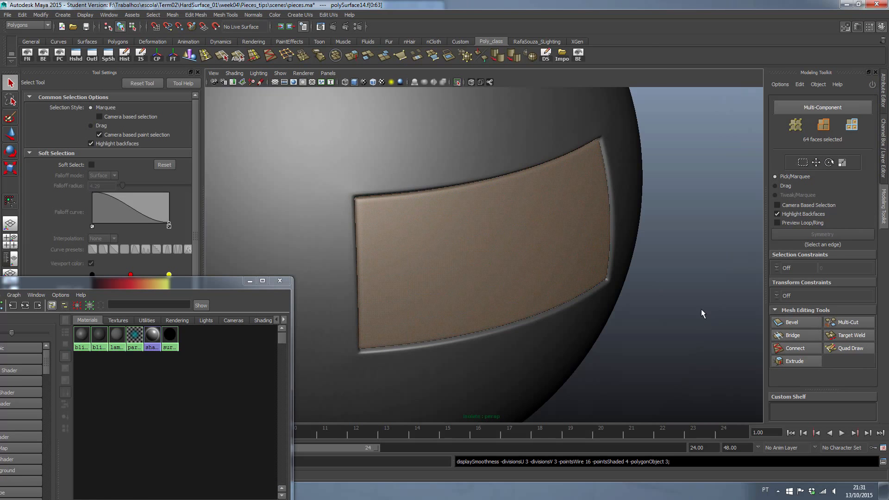
pyautogui.keyDown('alt'); pyautogui.moveTo(422, 183); pyautogui.dragTo(612, 314); pyautogui.keyUp('alt')
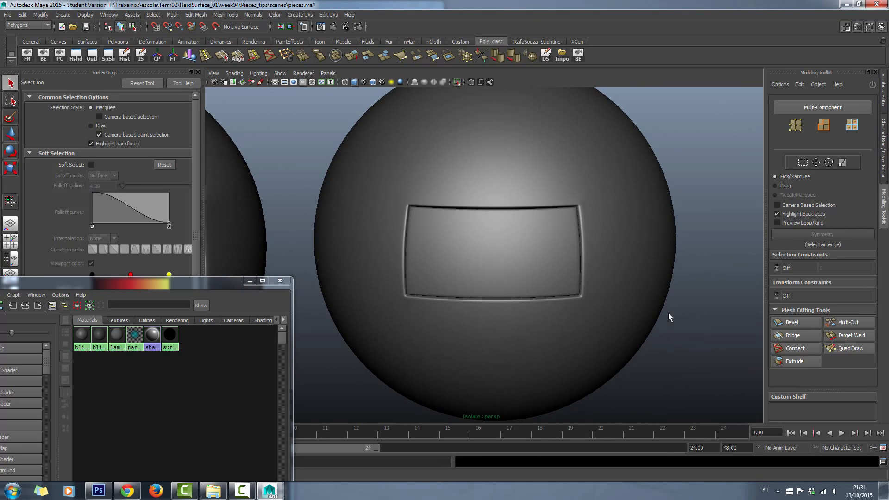
pyautogui.keyDown('alt'); pyautogui.moveTo(670, 318); pyautogui.dragTo(484, 255); pyautogui.keyUp('alt')
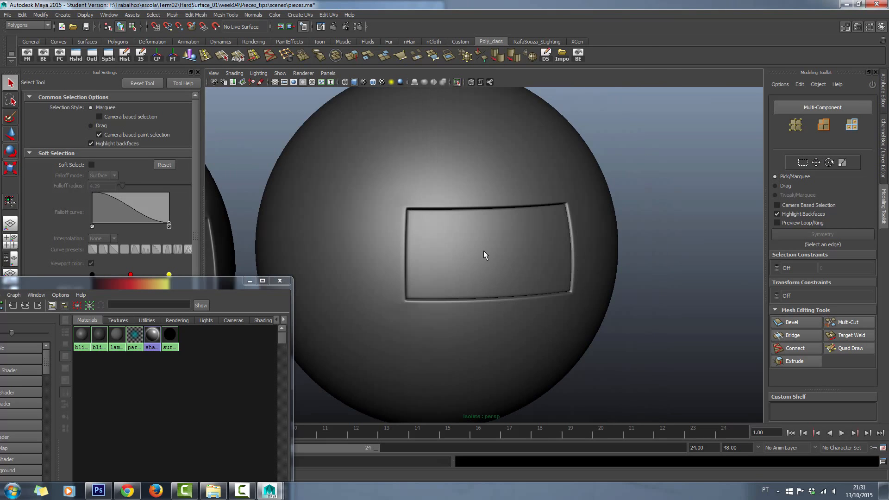
# - Select the sphere and show it unsmoothed, with the recess's upper-left corner in close view
pyautogui.click(465, 162)
pyautogui.press('1')
pyautogui.keyDown('alt'); pyautogui.moveTo(465, 162); pyautogui.dragTo(397, 248); pyautogui.keyUp('alt')
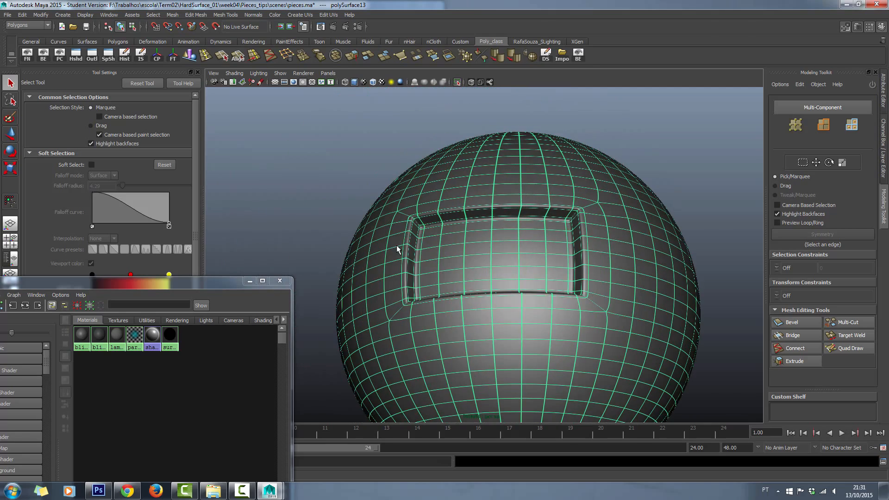
pyautogui.keyDown('alt'); pyautogui.moveTo(397, 248); pyautogui.dragTo(454, 250, button='right'); pyautogui.keyUp('alt')
pyautogui.press('1')
pyautogui.keyDown('alt'); pyautogui.moveTo(455, 250); pyautogui.dragTo(458, 246); pyautogui.keyUp('alt')
pyautogui.keyDown('alt'); pyautogui.moveTo(459, 246); pyautogui.dragTo(480, 264, button='right'); pyautogui.keyUp('alt')
pyautogui.keyDown('alt'); pyautogui.moveTo(480, 264); pyautogui.dragTo(472, 246); pyautogui.keyUp('alt')
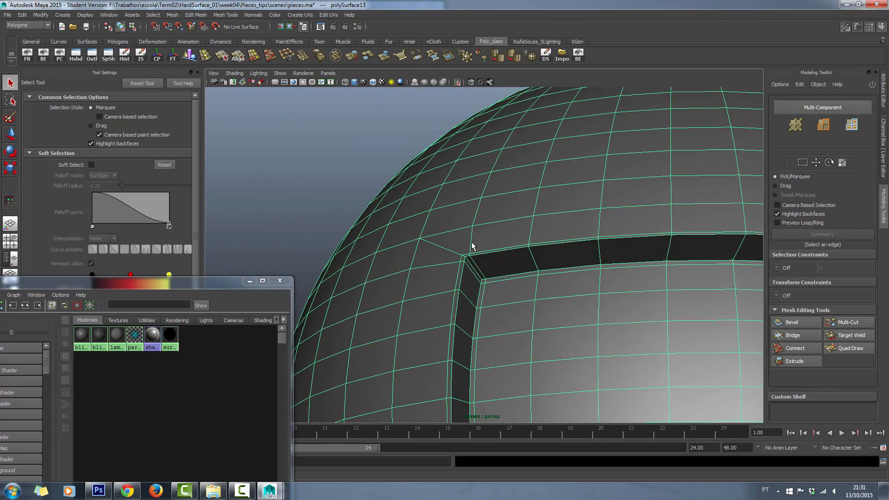
# - Slide the horizontal support edges below the recess's upper-right inner corner downward, away from the border, with the Slide Edge tool
pyautogui.press('F10')
pyautogui.scroll(3, 472, 245)
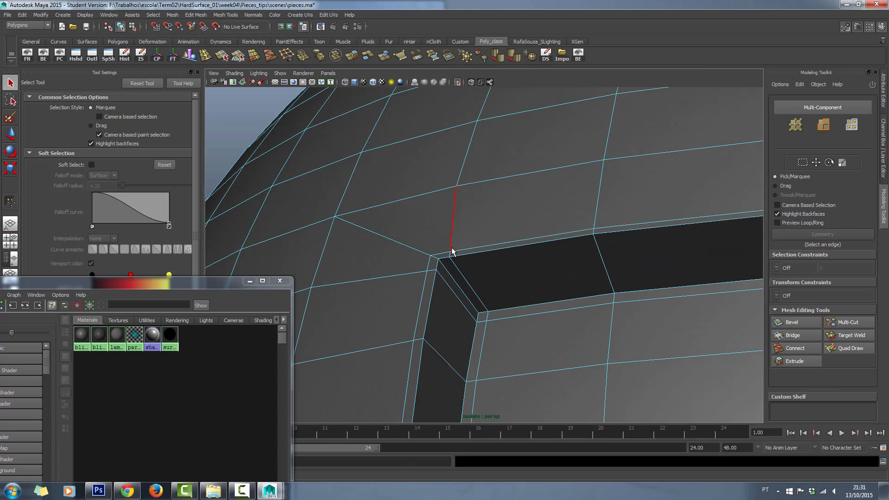
pyautogui.scroll(-5, 453, 254)
pyautogui.keyDown('alt'); pyautogui.moveTo(452, 254); pyautogui.dragTo(470, 264); pyautogui.keyUp('alt')
pyautogui.scroll(5, 506, 286)
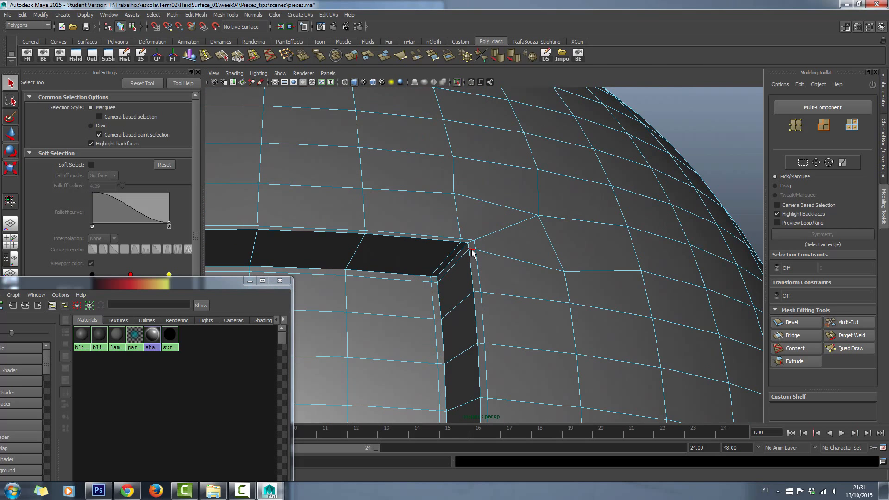
pyautogui.doubleClick(422, 282)
pyautogui.keyDown('alt'); pyautogui.moveTo(423, 323); pyautogui.dragTo(580, 290); pyautogui.keyUp('alt')
pyautogui.scroll(-2, 556, 285)
pyautogui.scroll(3, 561, 273)
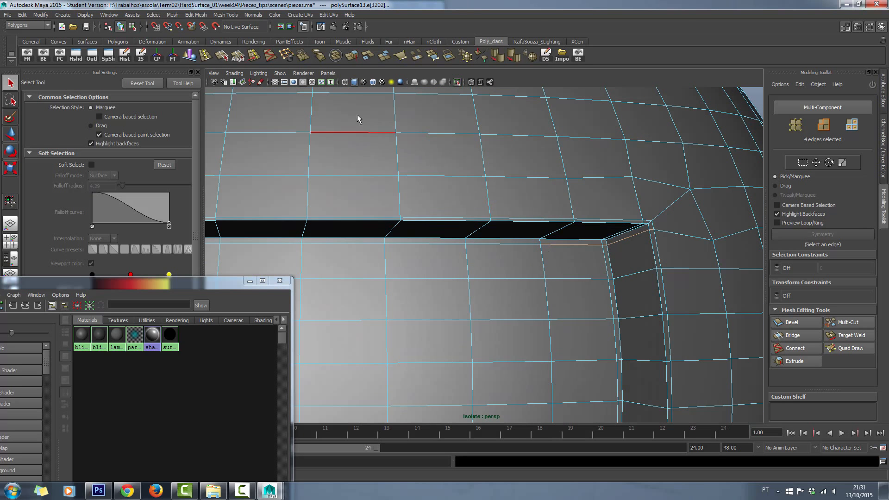
pyautogui.click(254, 55)
pyautogui.scroll(3, 463, 259)
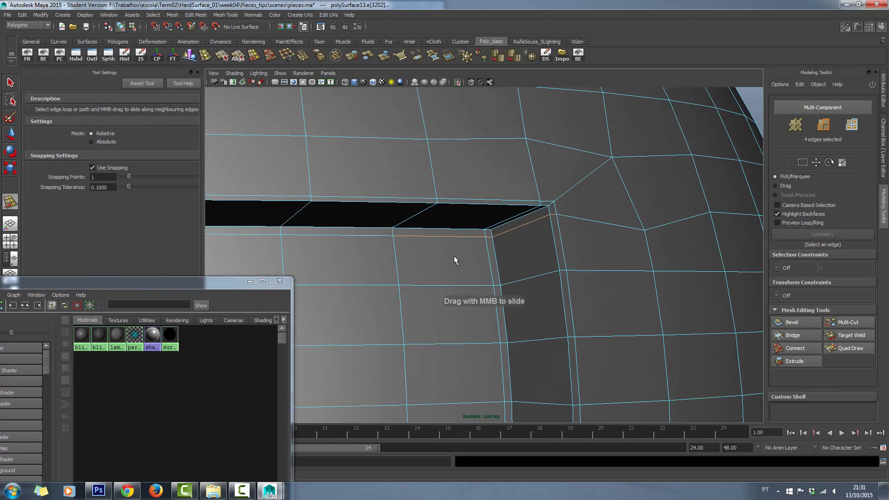
pyautogui.moveTo(501, 232); pyautogui.dragTo(484, 239, button='middle')
# - Slide the vertical support edges beside the recess's upper-right inner corner inward, away from the side wall
pyautogui.keyDown('alt'); pyautogui.moveTo(483, 238); pyautogui.dragTo(559, 205); pyautogui.keyUp('alt')
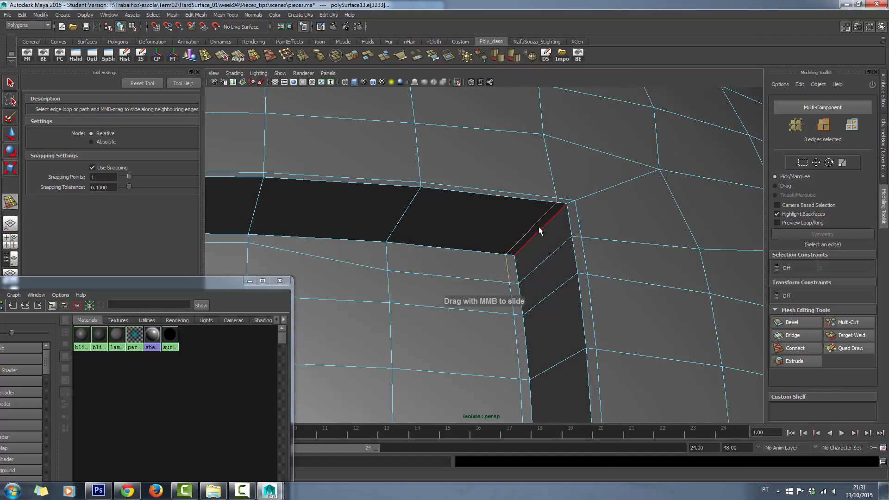
pyautogui.click(537, 227)
pyautogui.moveTo(525, 231); pyautogui.dragTo(544, 226, button='middle')
pyautogui.moveTo(544, 226)
pyautogui.keyDown('alt'); pyautogui.mouseDown()
pyautogui.moveTo(528, 239)
pyautogui.moveTo(545, 217)
pyautogui.mouseUp(); pyautogui.keyUp('alt')
# - Try sliding the two diagonal edges at the recess's upper-right corner along the upper wall, away from the corner
pyautogui.click(555, 216)
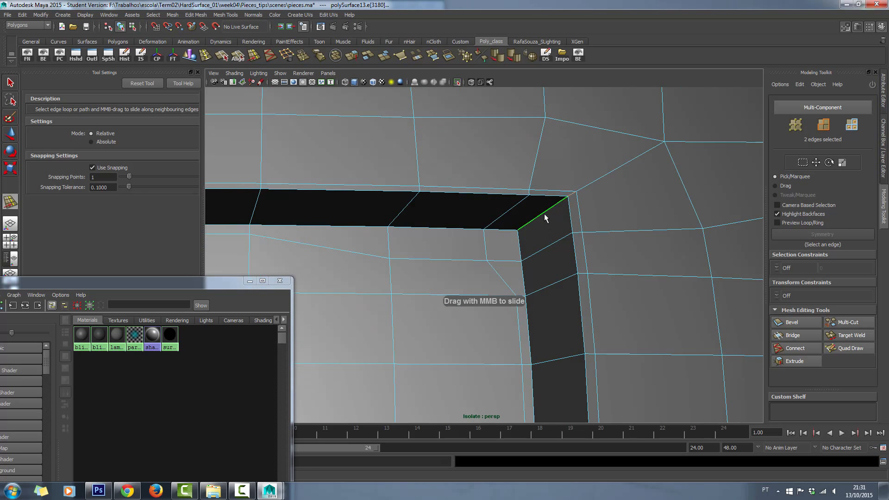
pyautogui.moveTo(551, 212)
pyautogui.mouseDown(button='middle')
pyautogui.moveTo(598, 231)
pyautogui.moveTo(502, 204)
pyautogui.moveTo(591, 210)
pyautogui.moveTo(557, 215)
pyautogui.mouseUp(button='middle')
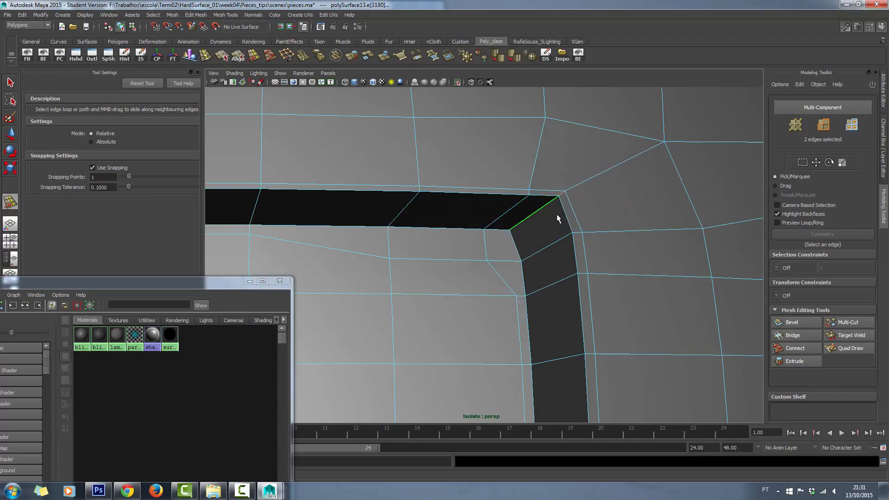
pyautogui.keyDown('alt'); pyautogui.moveTo(563, 230); pyautogui.dragTo(546, 211); pyautogui.keyUp('alt')
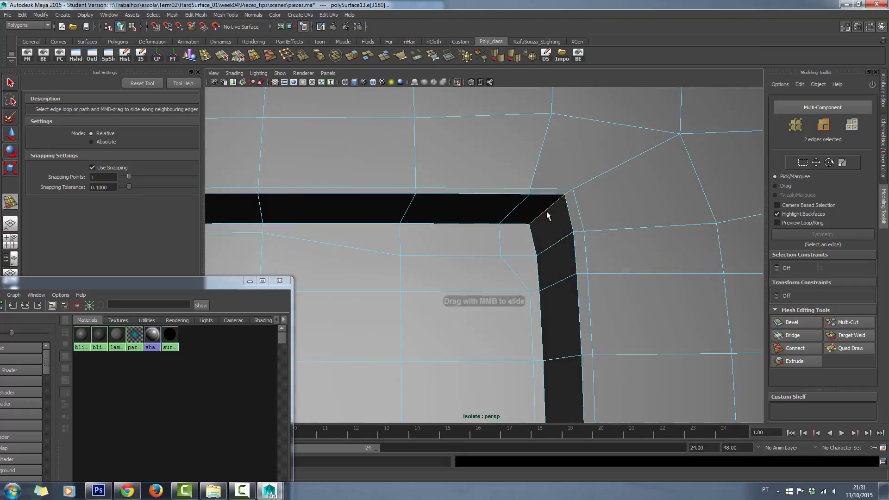
pyautogui.moveTo(555, 206); pyautogui.dragTo(565, 257, button='middle')
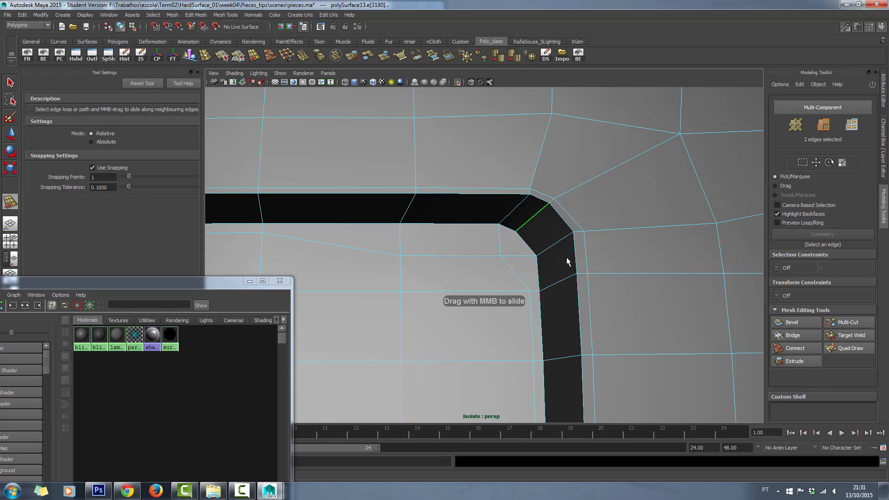
# - Undo the slides of the diagonal edges at the recess's upper-right corner
pyautogui.keyDown('alt'); pyautogui.moveTo(517, 216); pyautogui.dragTo(535, 300); pyautogui.keyUp('alt')
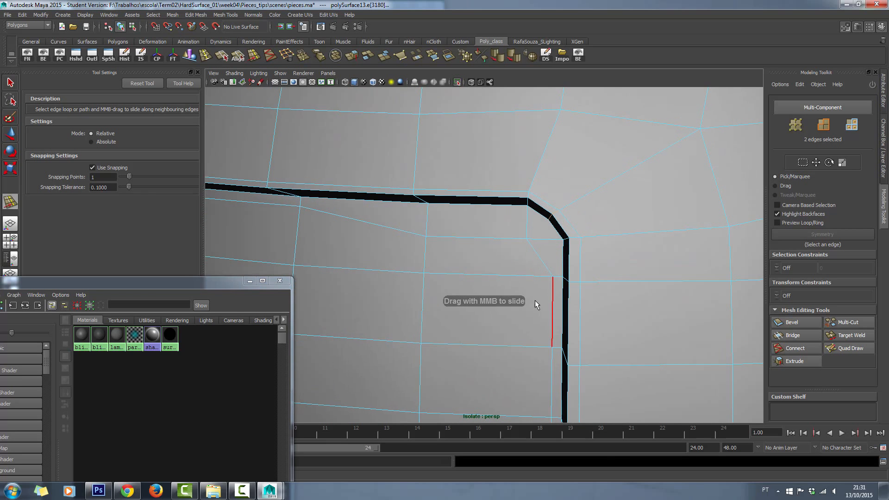
pyautogui.hotkey('ctrl', 'z')
pyautogui.hotkey('ctrl', 'z')
pyautogui.hotkey('ctrl', 'z')
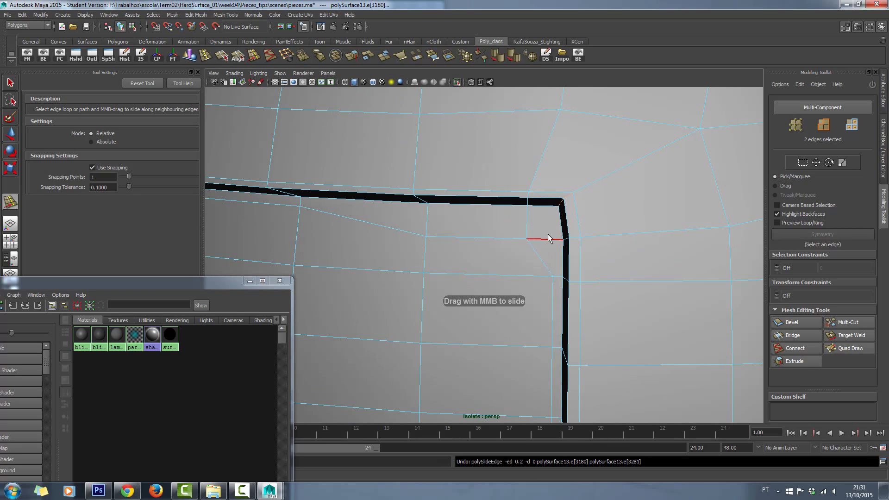
# - Slide the slanted edges at the recess's upper-right corner slightly toward the upper wall, ending in object mode
pyautogui.keyDown('alt'); pyautogui.moveTo(546, 238); pyautogui.dragTo(564, 218); pyautogui.keyUp('alt')
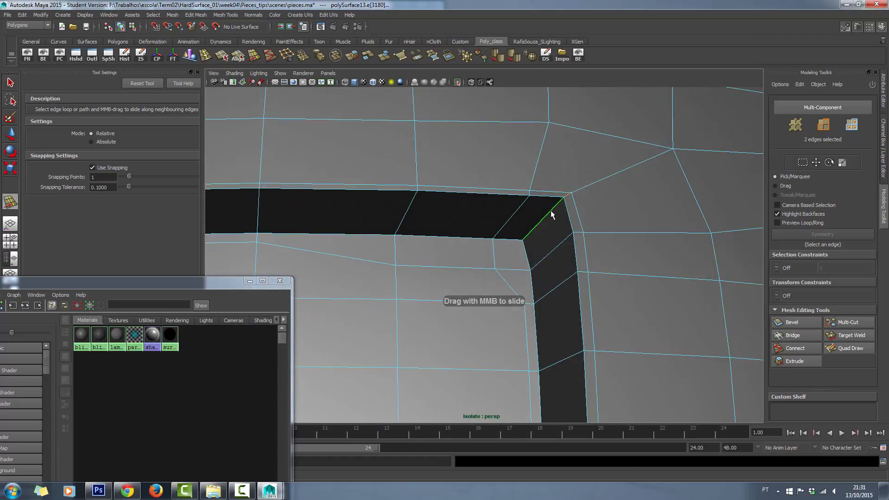
pyautogui.moveTo(551, 210); pyautogui.dragTo(530, 212, button='middle')
pyautogui.press('a')
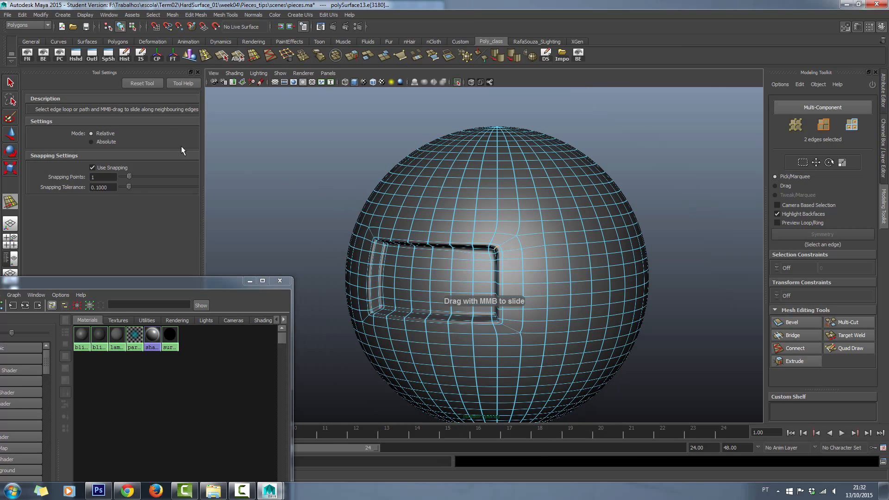
pyautogui.press('q')
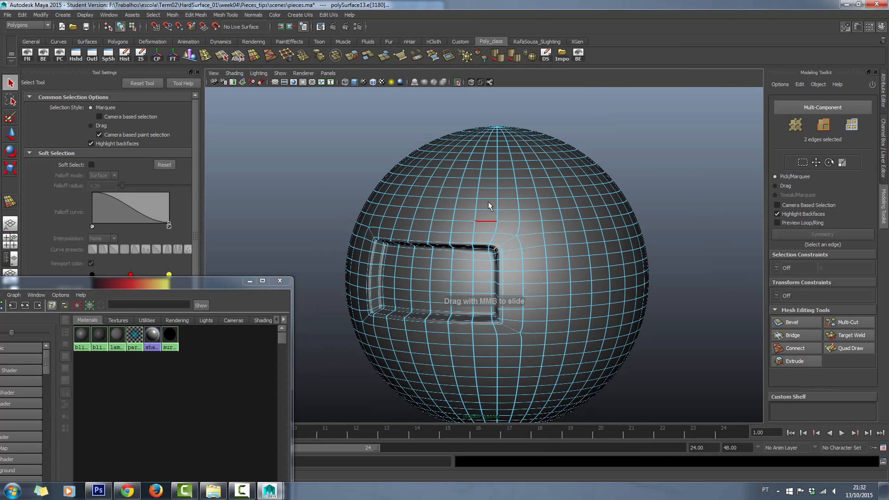
pyautogui.moveTo(488, 201); pyautogui.dragTo(520, 189, button='right')
# - Examine the smoothed sphere's recess corners from several angles, with and without the wireframe
pyautogui.click(356, 142)
pyautogui.keyDown('alt'); pyautogui.moveTo(326, 203); pyautogui.dragTo(389, 230, button='right'); pyautogui.keyUp('alt')
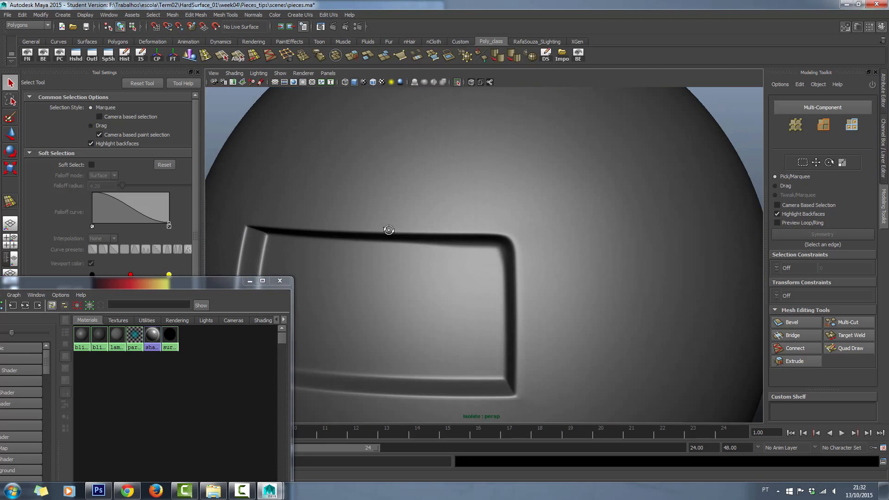
pyautogui.keyDown('alt'); pyautogui.moveTo(389, 230); pyautogui.dragTo(546, 259); pyautogui.keyUp('alt')
pyautogui.scroll(-2, 458, 236)
pyautogui.click(456, 257)
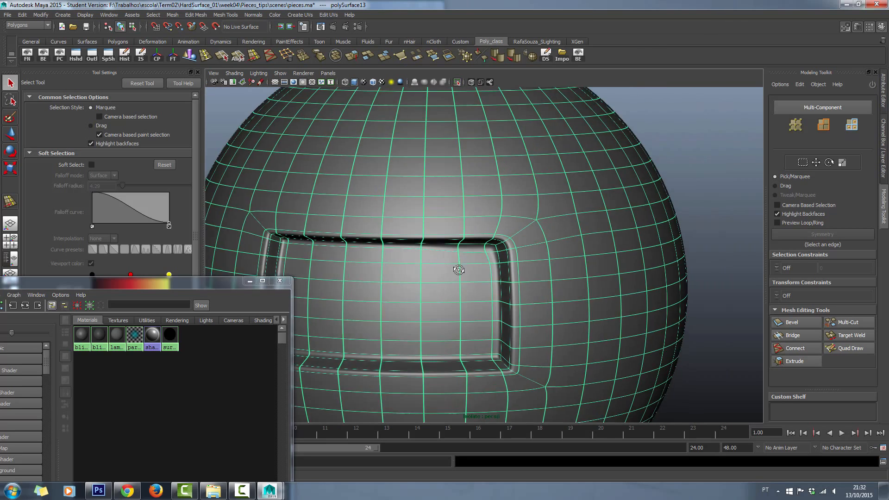
pyautogui.keyDown('alt'); pyautogui.moveTo(458, 270); pyautogui.dragTo(430, 266); pyautogui.keyUp('alt')
pyautogui.click(343, 173)
pyautogui.keyDown('alt'); pyautogui.moveTo(417, 302); pyautogui.dragTo(483, 305); pyautogui.keyUp('alt')
# - Isolate the fitted panel on its own and turn off its smooth preview
pyautogui.hotkey('ctrl', '1')
pyautogui.click(413, 283)
pyautogui.hotkey('ctrl', '1')
pyautogui.scroll(3, 490, 299)
pyautogui.press('1')
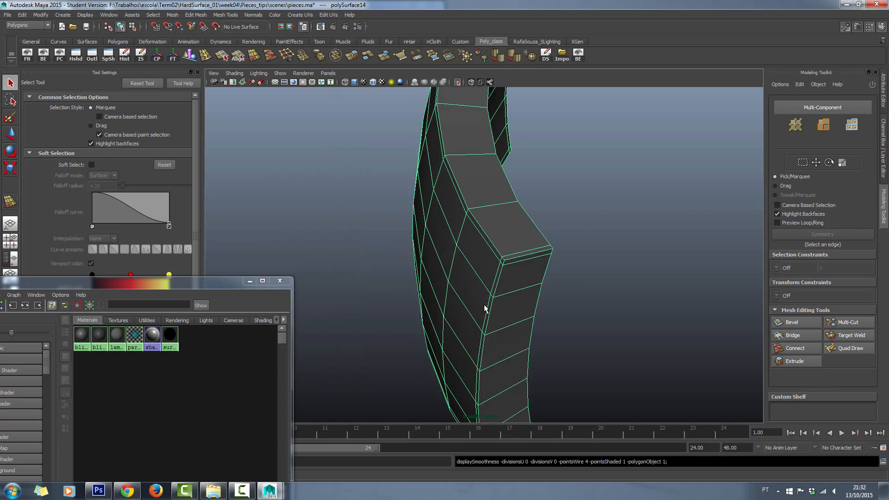
pyautogui.scroll(3, 485, 307)
pyautogui.keyDown('alt'); pyautogui.moveTo(520, 279); pyautogui.dragTo(532, 254); pyautogui.keyUp('alt')
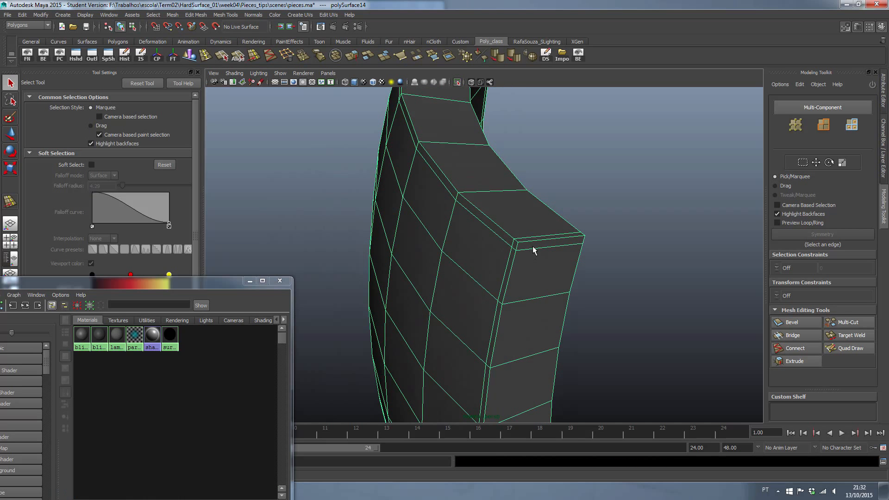
# - Slide the support edges just below the panel's upper corner downward, away from the corner
pyautogui.moveTo(533, 245); pyautogui.dragTo(533, 229, button='right')
pyautogui.click(535, 248)
pyautogui.keyDown('shift'); pyautogui.click(515, 250); pyautogui.keyUp('shift')
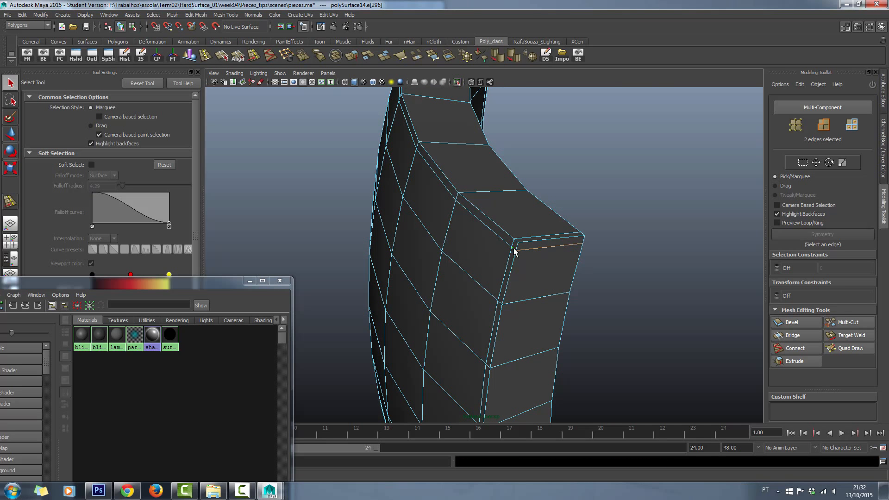
pyautogui.keyDown('alt'); pyautogui.moveTo(565, 264); pyautogui.dragTo(494, 268); pyautogui.keyUp('alt')
pyautogui.keyDown('shift'); pyautogui.click(503, 283); pyautogui.keyUp('shift')
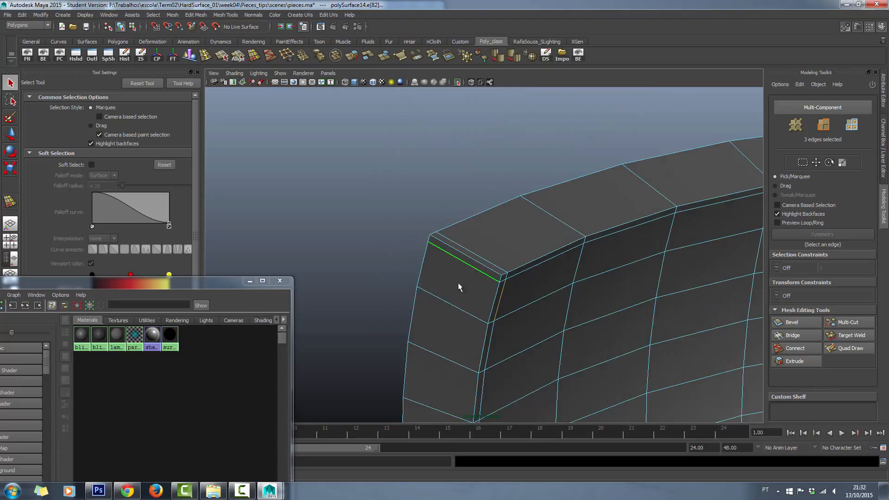
pyautogui.keyDown('shift'); pyautogui.click(496, 287); pyautogui.keyUp('shift')
pyautogui.click(254, 56)
pyautogui.moveTo(477, 268); pyautogui.dragTo(465, 273, button='middle')
# - Slide the support edge across the panel's upper side wall away from the corner
pyautogui.click(497, 267)
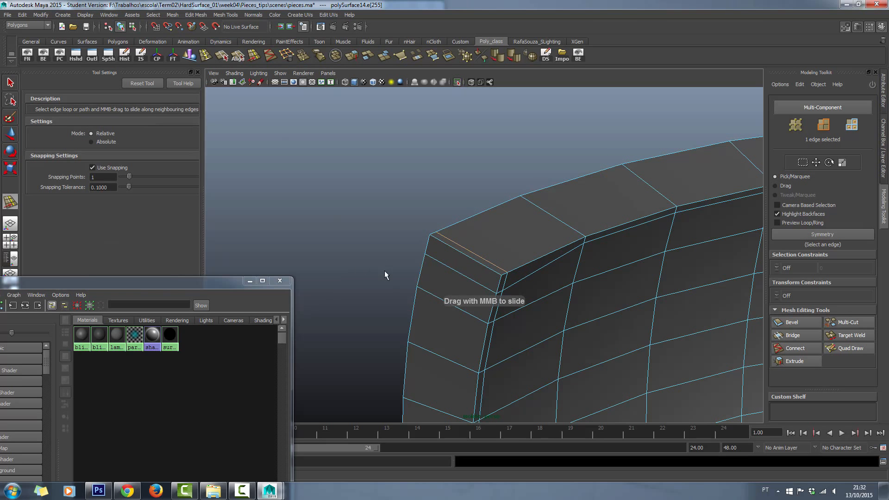
pyautogui.keyDown('alt'); pyautogui.moveTo(384, 271); pyautogui.dragTo(541, 288); pyautogui.keyUp('alt')
pyautogui.moveTo(545, 220); pyautogui.dragTo(539, 224, button='middle')
pyautogui.keyDown('alt'); pyautogui.moveTo(539, 227); pyautogui.dragTo(538, 246); pyautogui.keyUp('alt')
# - Slide the panel's outer corner edge slightly between its neighbouring support edges
pyautogui.click(522, 273)
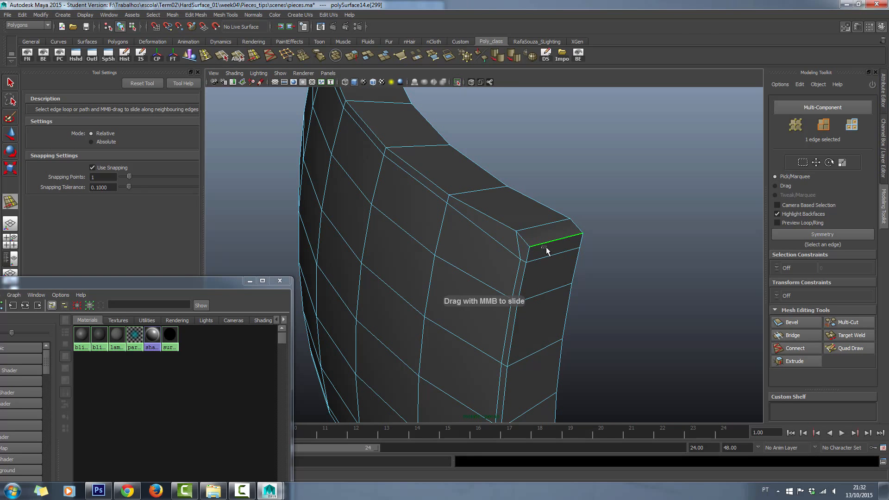
pyautogui.click(543, 241)
pyautogui.click(543, 241)
pyautogui.moveTo(543, 241)
pyautogui.mouseDown(button='middle')
pyautogui.moveTo(528, 243)
pyautogui.moveTo(549, 243)
pyautogui.mouseUp(button='middle')
# - Return the panel to object mode and turn on its smooth preview
pyautogui.press('q')
pyautogui.moveTo(453, 217); pyautogui.dragTo(498, 203, button='right')
pyautogui.click(582, 190)
pyautogui.scroll(-4, 582, 190)
pyautogui.click(485, 239)
pyautogui.press('3')
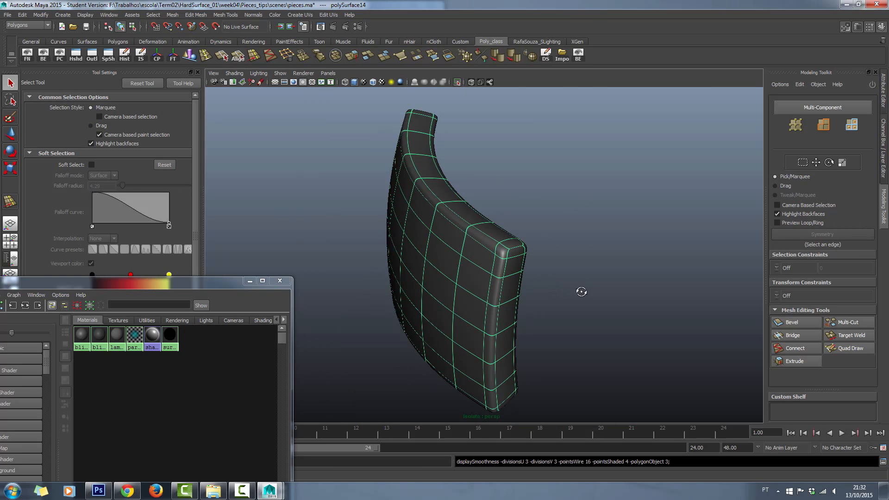
pyautogui.moveTo(582, 291)
pyautogui.keyDown('alt'); pyautogui.mouseDown()
pyautogui.moveTo(541, 292)
pyautogui.moveTo(590, 291)
pyautogui.mouseUp(); pyautogui.keyUp('alt')
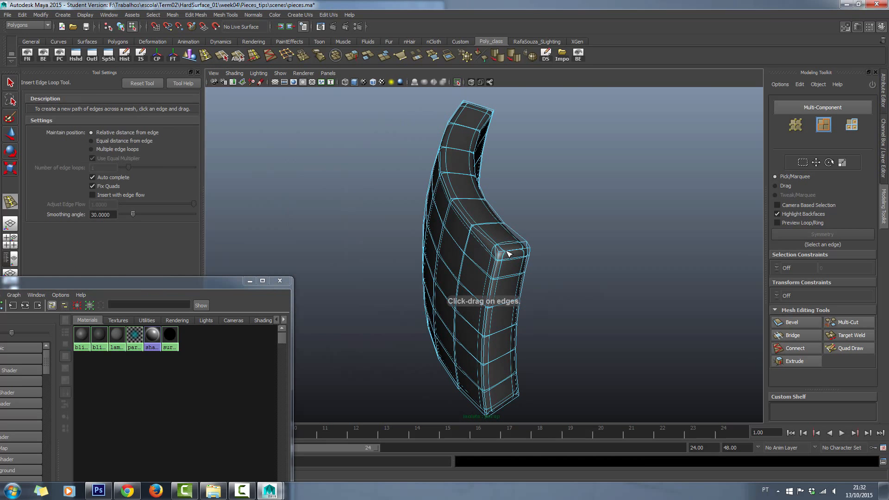
# - Insert an edge loop around the panel's side walls, near the middle of its thickness, and return to object mode
pyautogui.click(509, 251)
pyautogui.click(10, 83)
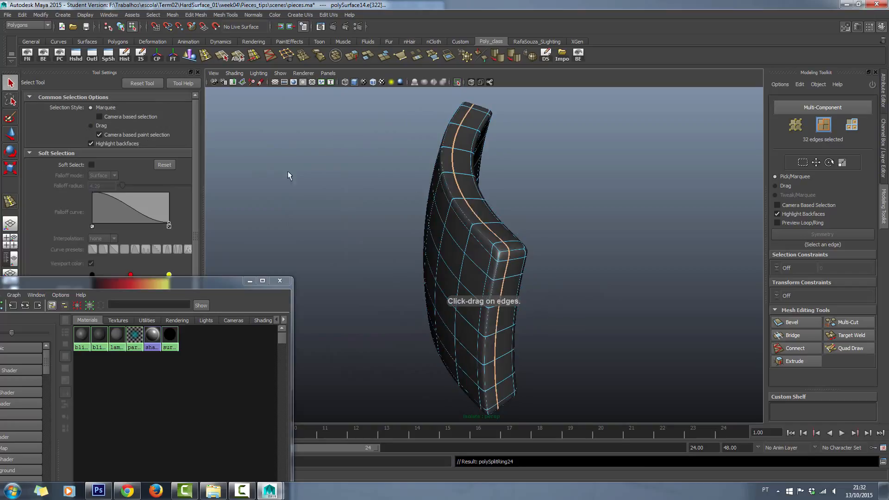
pyautogui.moveTo(483, 187); pyautogui.dragTo(459, 185, button='right')
pyautogui.click(688, 324)
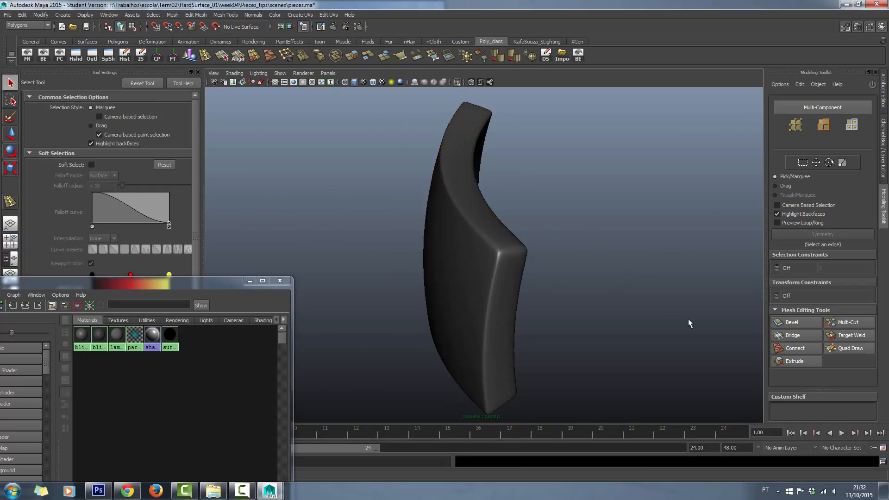
# - Bring the hidden sphere back and examine how the smoothed panel sits in its recess
pyautogui.hotkey('ctrl', '1')
pyautogui.keyDown('alt'); pyautogui.moveTo(688, 321); pyautogui.dragTo(502, 256); pyautogui.keyUp('alt')
pyautogui.scroll(-3, 585, 292)
pyautogui.scroll(4, 529, 296)
pyautogui.click(503, 256)
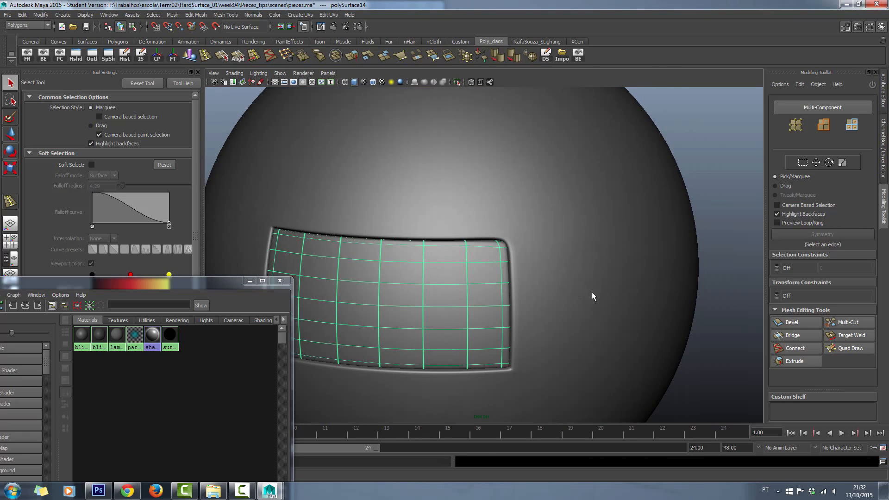
# - Isolate the panel again and display it unsmoothed
pyautogui.hotkey('ctrl', '1')
pyautogui.keyDown('alt'); pyautogui.moveTo(592, 291); pyautogui.dragTo(475, 291); pyautogui.keyUp('alt')
pyautogui.press('1')
pyautogui.click(206, 56)
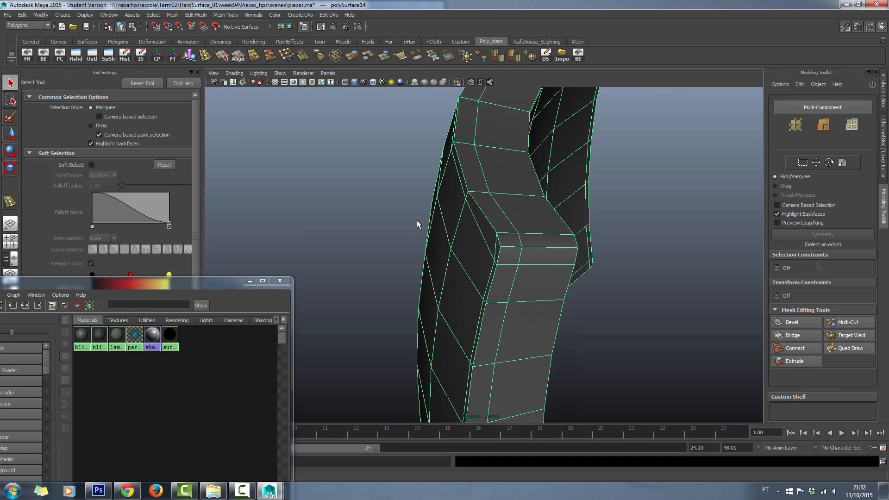
pyautogui.press('q')
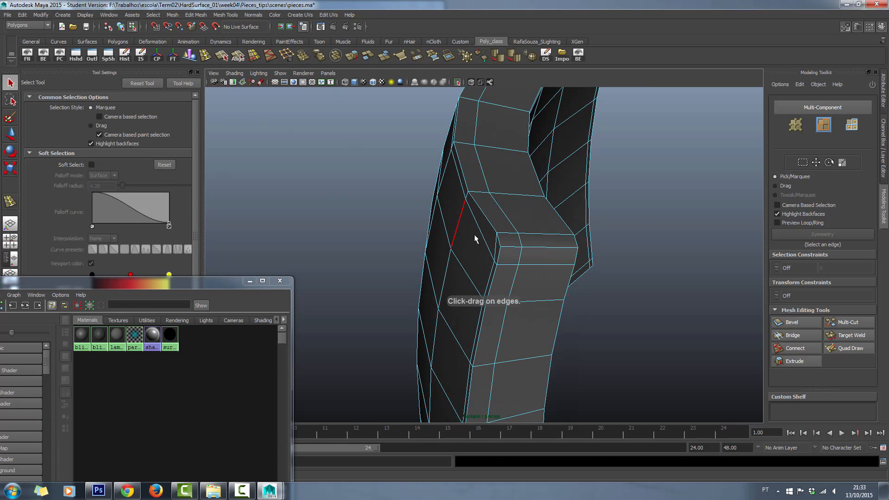
# - Slide the two edge segments crossing the panel's upper side wall farther from the corner with the Slide Edge tool
pyautogui.click(533, 235)
pyautogui.keyDown('alt'); pyautogui.moveTo(548, 268); pyautogui.dragTo(532, 270); pyautogui.keyUp('alt')
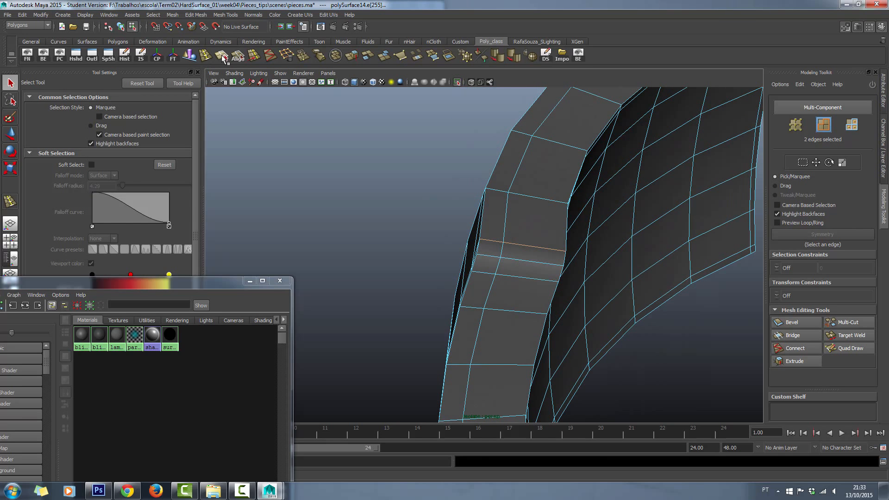
pyautogui.click(254, 56)
pyautogui.moveTo(508, 240)
pyautogui.mouseDown(button='middle')
pyautogui.moveTo(497, 240)
pyautogui.moveTo(517, 241)
pyautogui.mouseUp(button='middle')
pyautogui.moveTo(517, 240)
pyautogui.keyDown('alt'); pyautogui.mouseDown()
pyautogui.moveTo(517, 265)
pyautogui.moveTo(516, 251)
pyautogui.mouseUp(); pyautogui.keyUp('alt')
# - Move the inner support vertex at the panel face's upper corner inward, away from the side edge, and return to object mode
pyautogui.moveTo(514, 251); pyautogui.dragTo(472, 245, button='right')
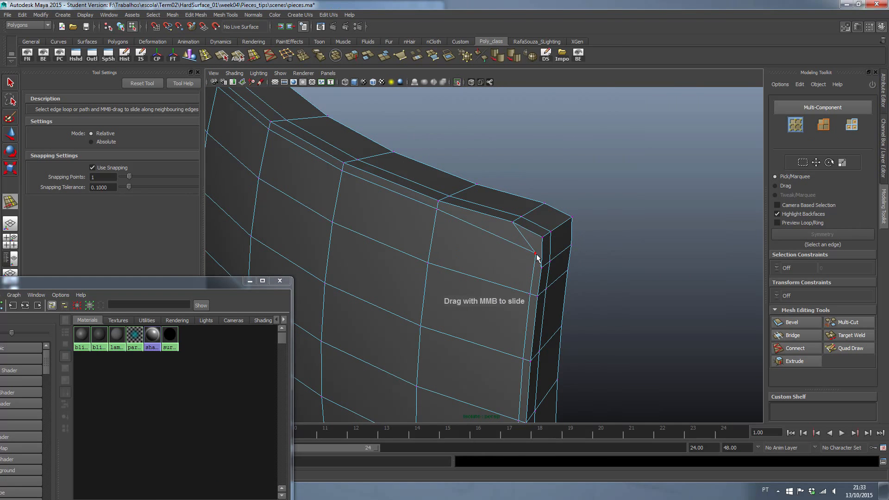
pyautogui.click(535, 253)
pyautogui.press('w')
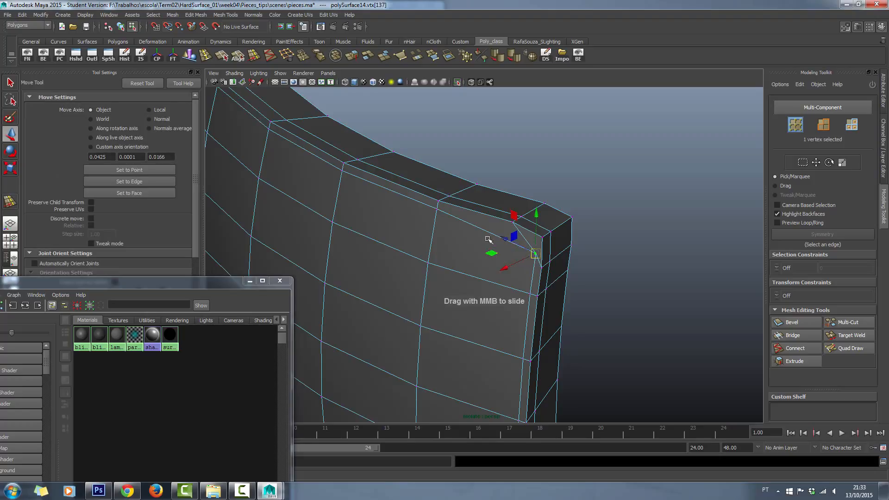
pyautogui.moveTo(523, 256)
pyautogui.mouseDown(button='middle')
pyautogui.moveTo(514, 238)
pyautogui.moveTo(522, 254)
pyautogui.mouseUp(button='middle')
pyautogui.moveTo(471, 229); pyautogui.dragTo(514, 251, button='middle')
pyautogui.click(9, 83)
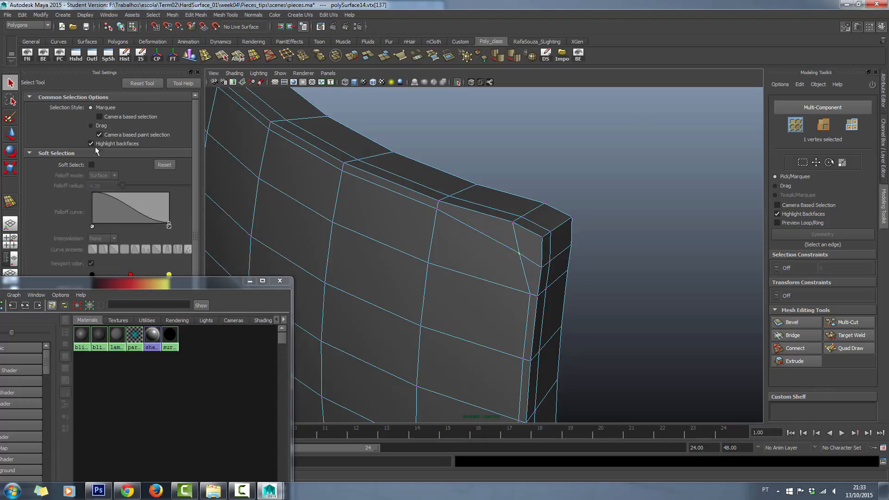
pyautogui.moveTo(414, 235); pyautogui.dragTo(446, 225, button='right')
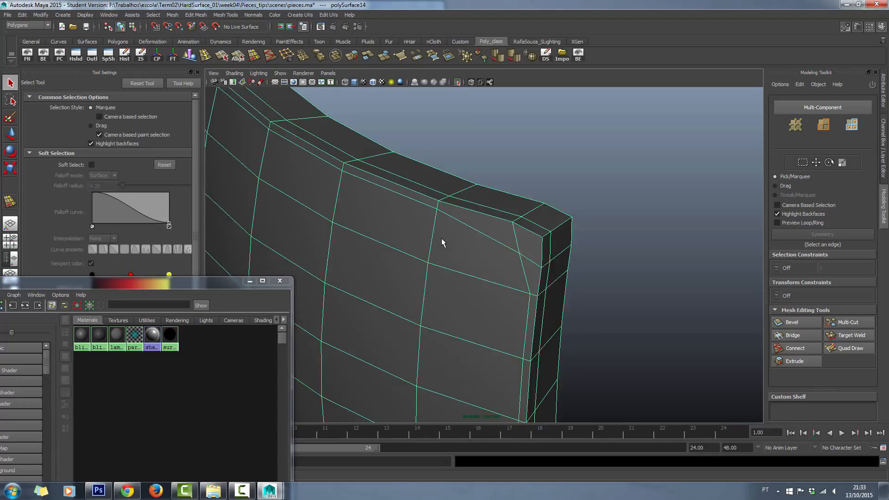
# - Display the edited panel with full smooth preview, without the surrounding control cage
pyautogui.press('3')
pyautogui.scroll(-5, 441, 238)
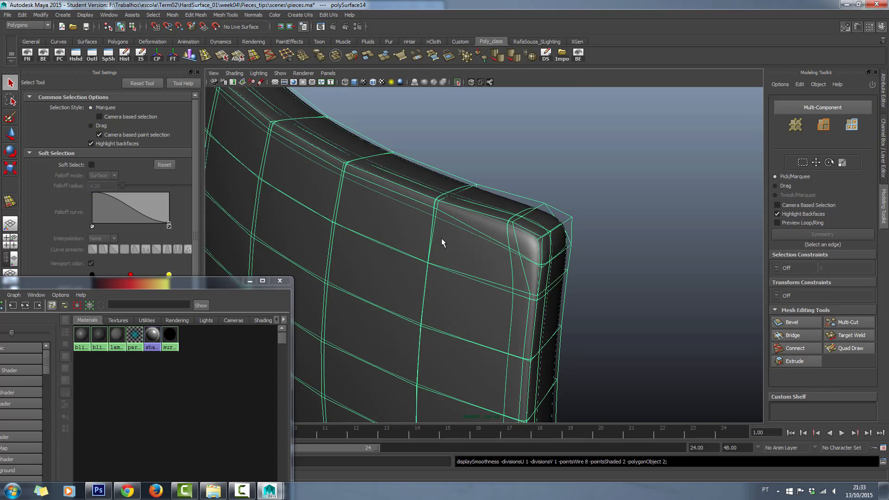
pyautogui.keyDown('alt'); pyautogui.moveTo(441, 238); pyautogui.dragTo(591, 271); pyautogui.keyUp('alt')
pyautogui.click(591, 271)
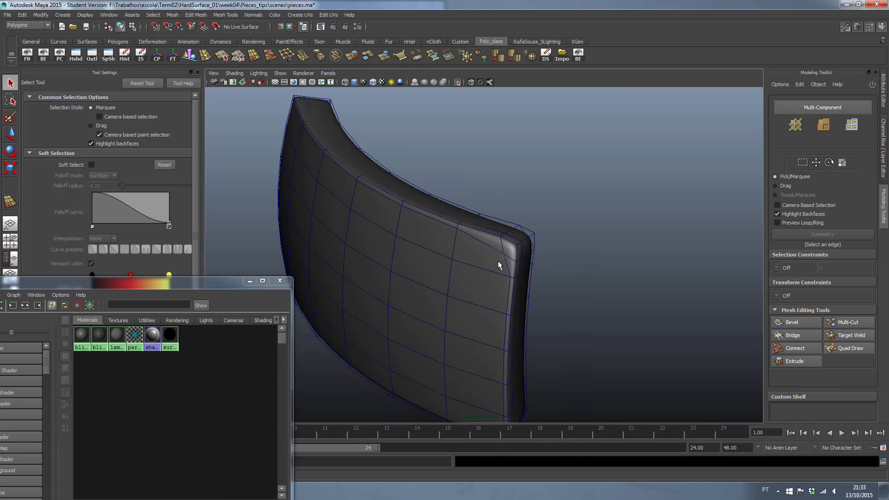
pyautogui.click(504, 259)
pyautogui.moveTo(504, 260); pyautogui.dragTo(504, 260, button='right')
pyautogui.press('3')
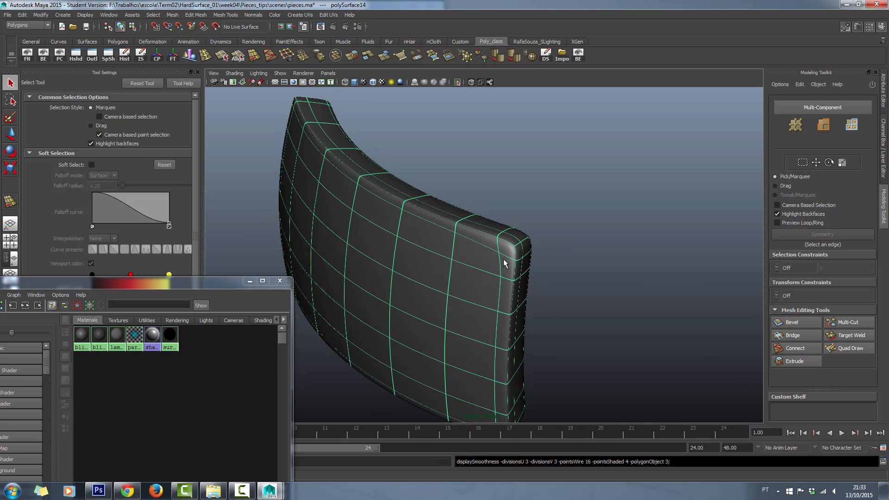
# - Bring the other objects back and examine the fit of the panel's softened corner in the recess
pyautogui.rightClick(526, 249)
pyautogui.click(649, 322)
pyautogui.scroll(8, 649, 322)
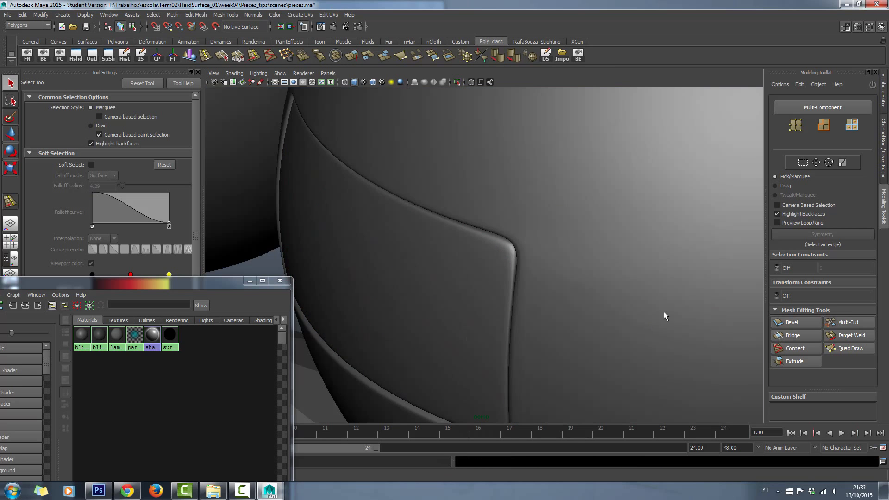
pyautogui.scroll(-6, 664, 312)
pyautogui.keyDown('alt'); pyautogui.moveTo(528, 279); pyautogui.dragTo(578, 304); pyautogui.keyUp('alt')
pyautogui.scroll(-4, 532, 290)
pyautogui.scroll(2, 584, 250)
# - Isolate the dense sphere and examine its empty recess from the front and the side
pyautogui.click(525, 271)
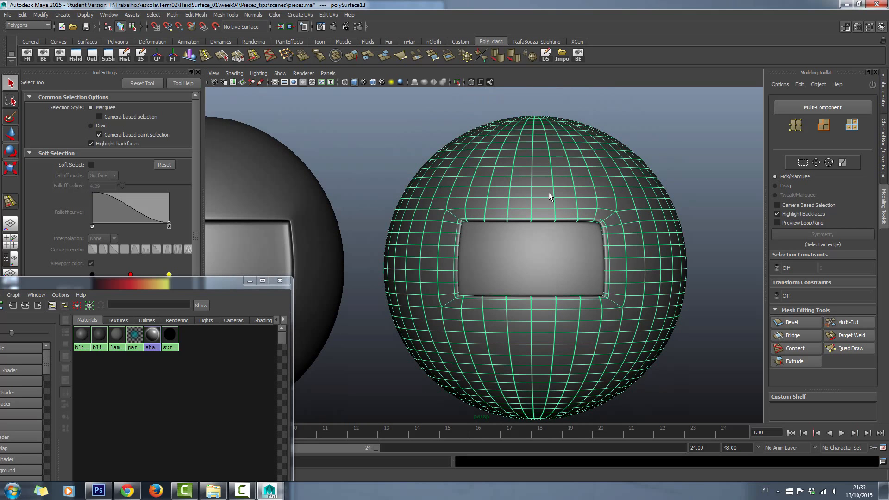
pyautogui.hotkey('ctrl', '1')
pyautogui.click(342, 237)
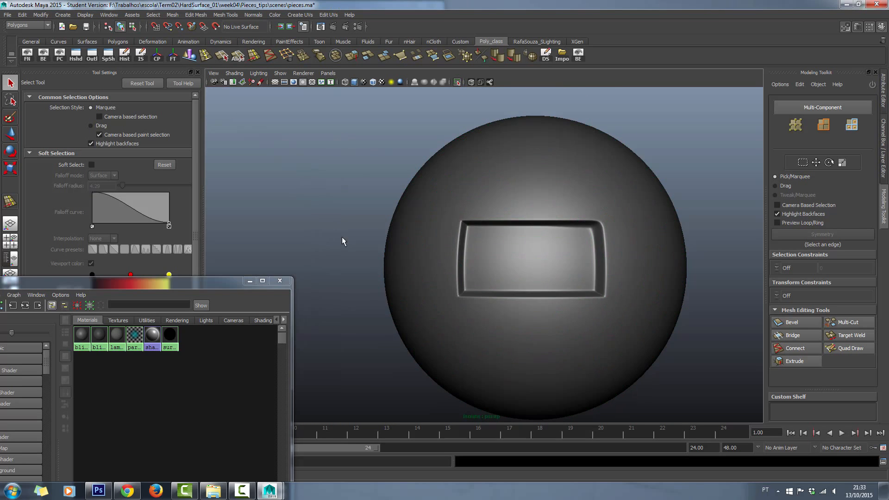
pyautogui.keyDown('alt'); pyautogui.moveTo(342, 237); pyautogui.dragTo(411, 160); pyautogui.keyUp('alt')
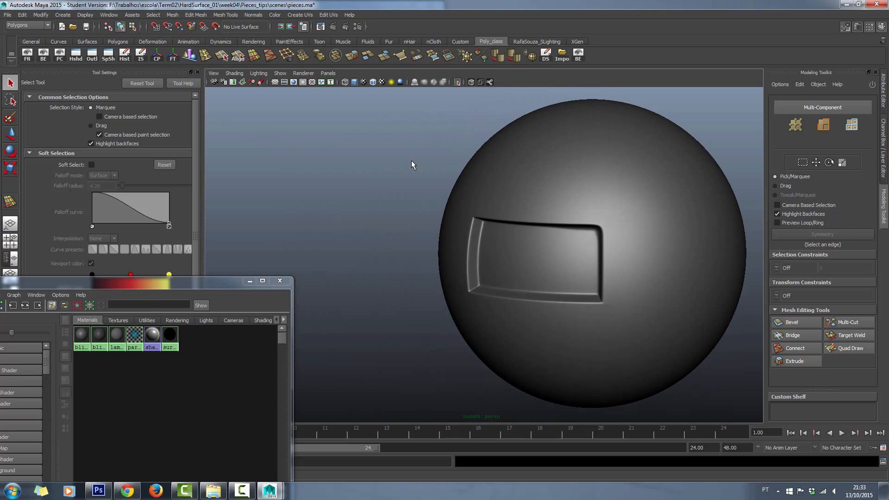
pyautogui.click(557, 199)
pyautogui.click(376, 181)
pyautogui.scroll(-5, 388, 260)
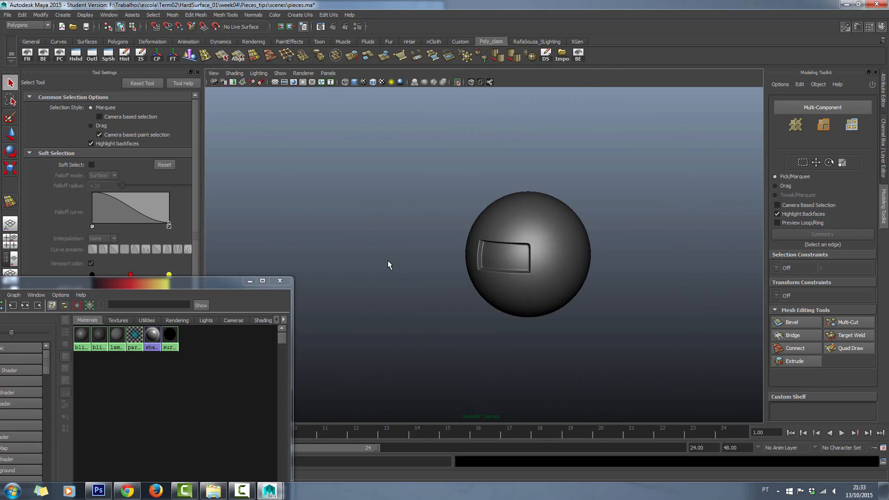
# - Show all the spheres again and compare the low-density recessed sphere's wireframe with the denser one's
pyautogui.hotkey('ctrl', '1')
pyautogui.keyDown('alt'); pyautogui.moveTo(397, 340); pyautogui.dragTo(491, 284, button='middle'); pyautogui.keyUp('alt')
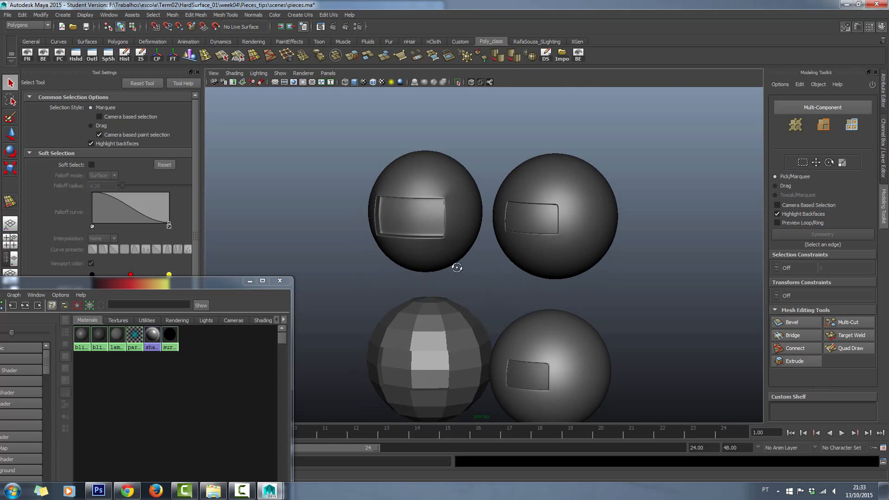
pyautogui.keyDown('alt'); pyautogui.moveTo(457, 268); pyautogui.dragTo(425, 177); pyautogui.keyUp('alt')
pyautogui.click(389, 187)
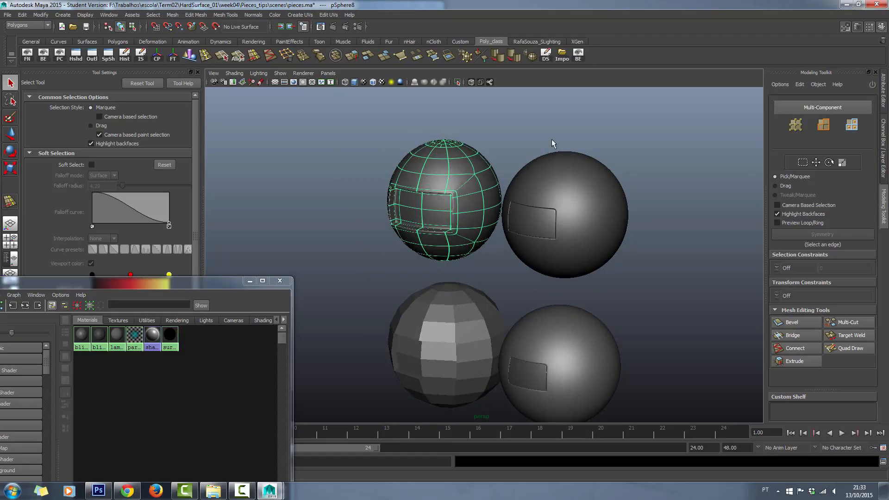
pyautogui.click(598, 176)
pyautogui.keyDown('alt'); pyautogui.moveTo(550, 215); pyautogui.dragTo(443, 166, button='right'); pyautogui.keyUp('alt')
pyautogui.click(432, 159)
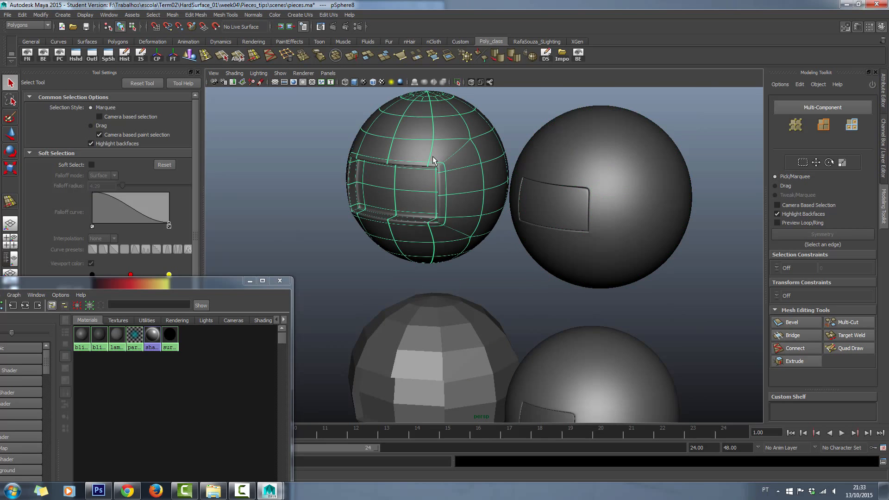
pyautogui.click(449, 166)
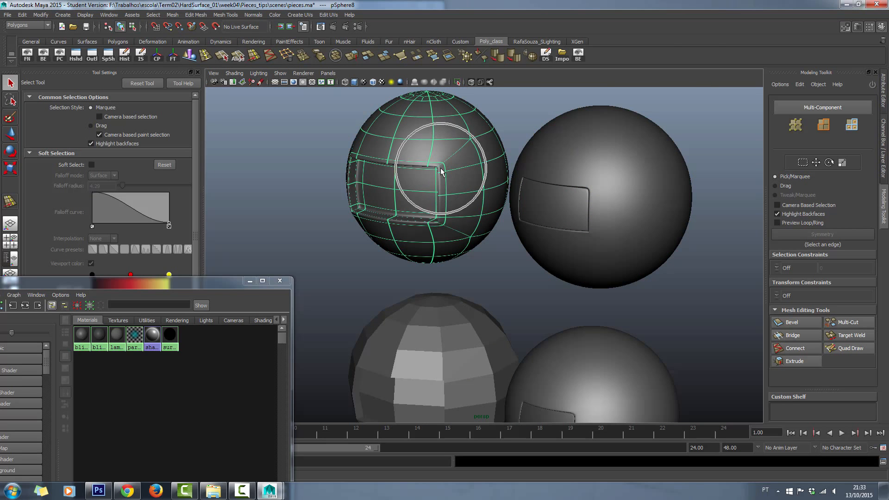
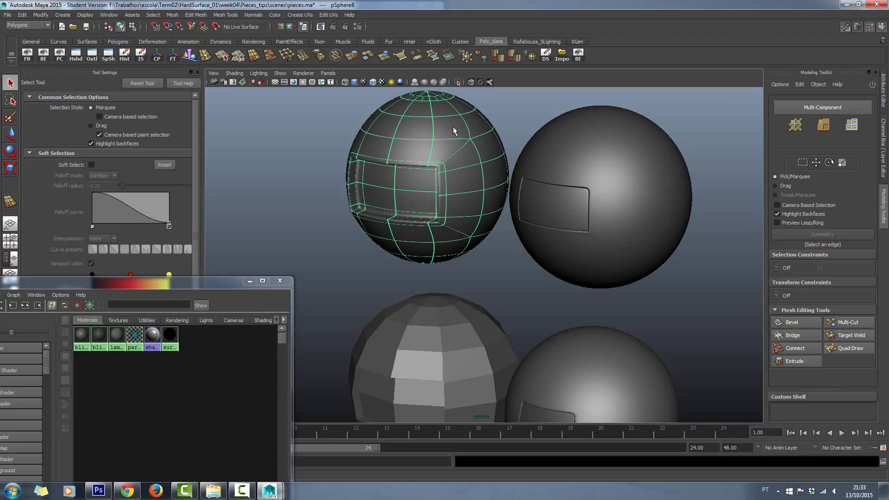
pyautogui.click(436, 168)
pyautogui.click(469, 154)
pyautogui.click(597, 139)
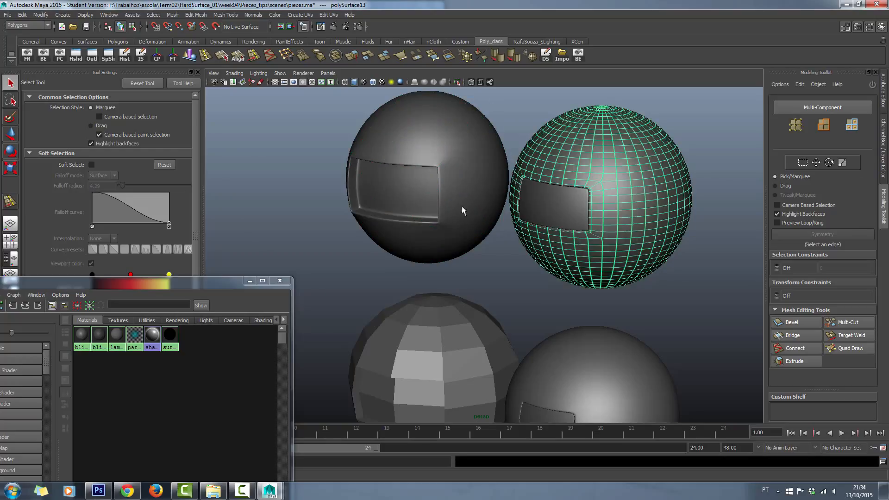
pyautogui.click(434, 136)
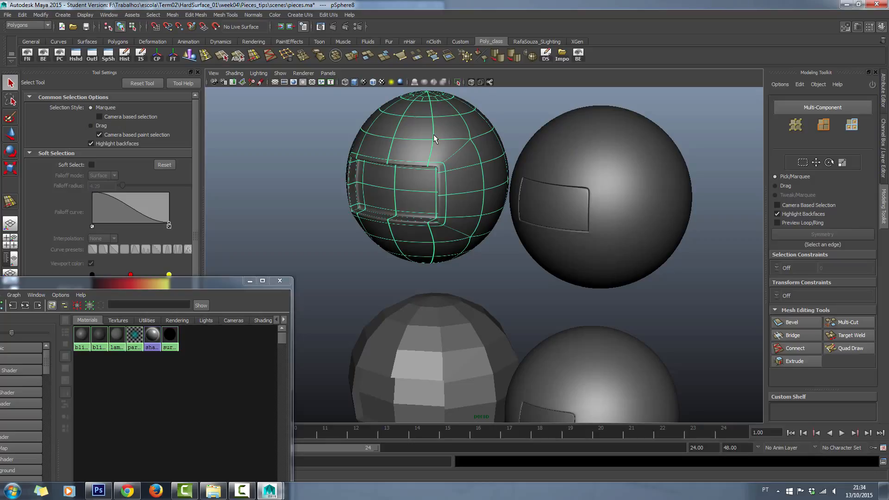
pyautogui.press('a')
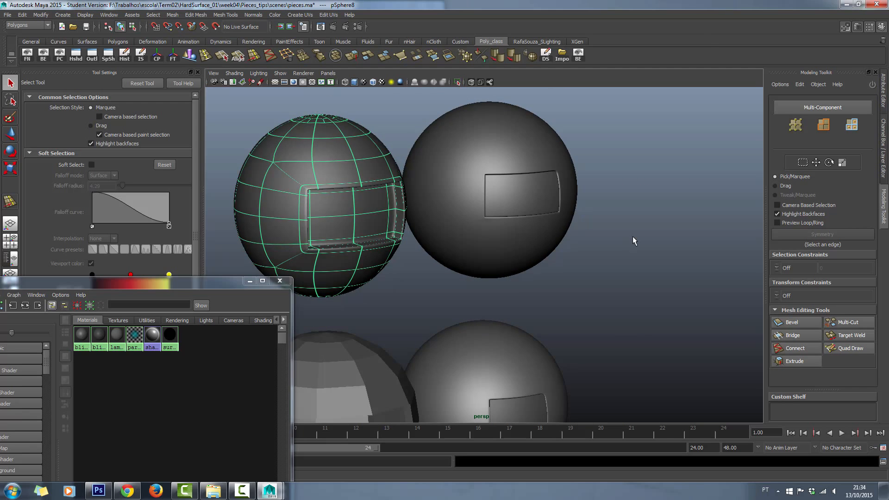